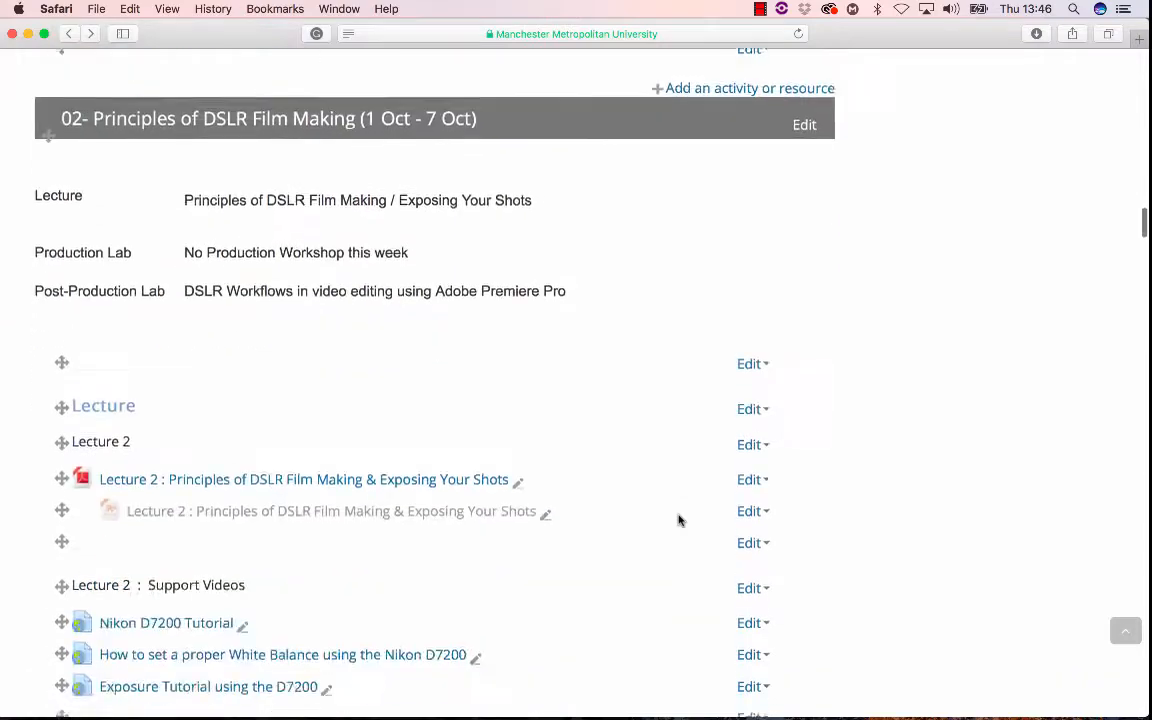
- Scroll down the course page to the Workshop 4 post-production sound design materials
{"action": "scroll", "coordinate": [678, 520], "scroll_direction": "down", "scroll_amount": 20}
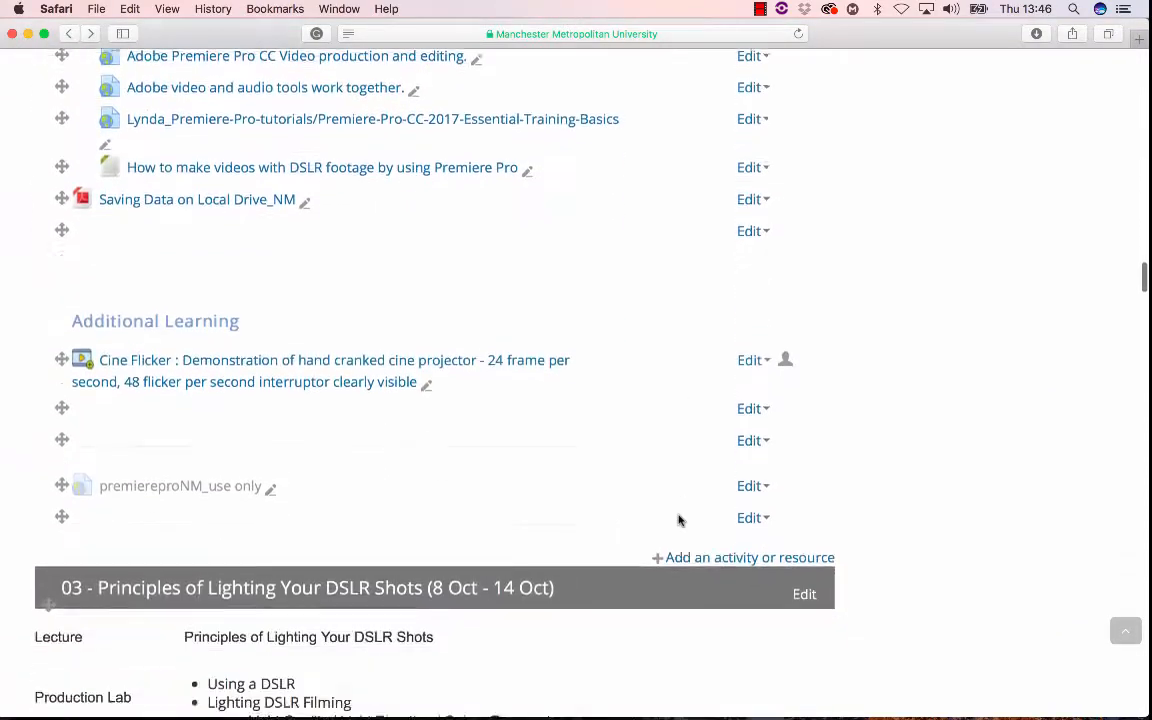
{"action": "scroll", "coordinate": [678, 520], "scroll_direction": "down", "scroll_amount": 20}
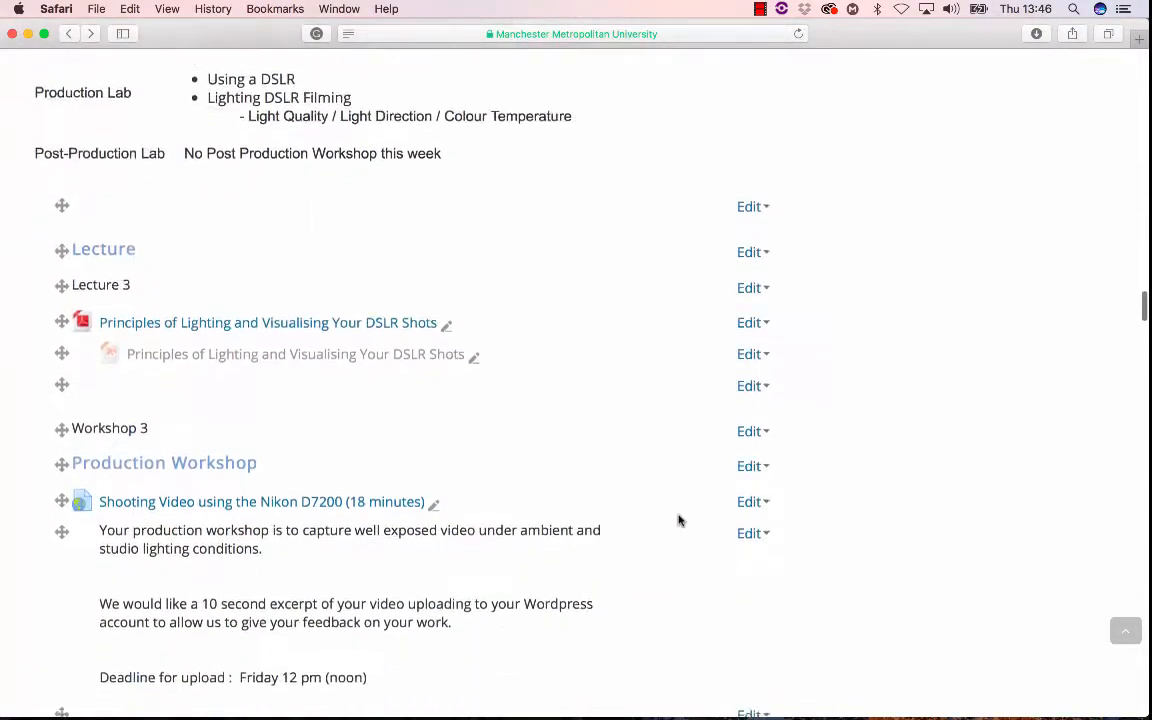
{"action": "scroll", "coordinate": [678, 520], "scroll_direction": "down", "scroll_amount": 20}
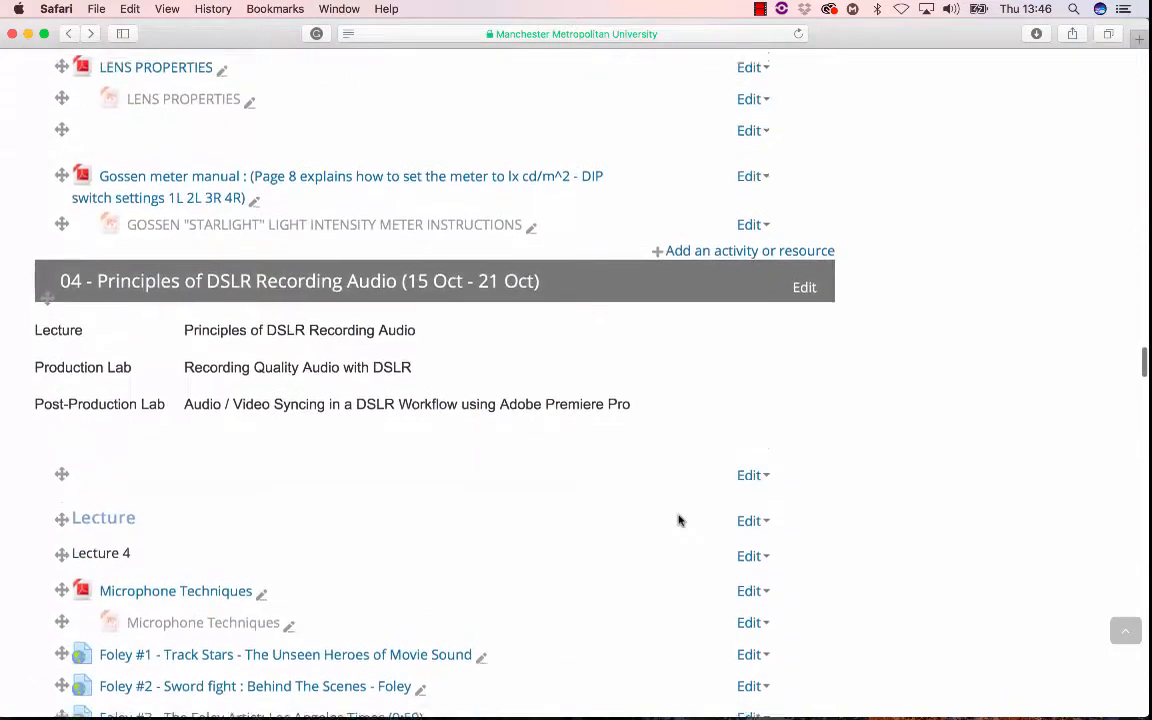
{"action": "scroll", "coordinate": [678, 520], "scroll_direction": "down", "scroll_amount": 10}
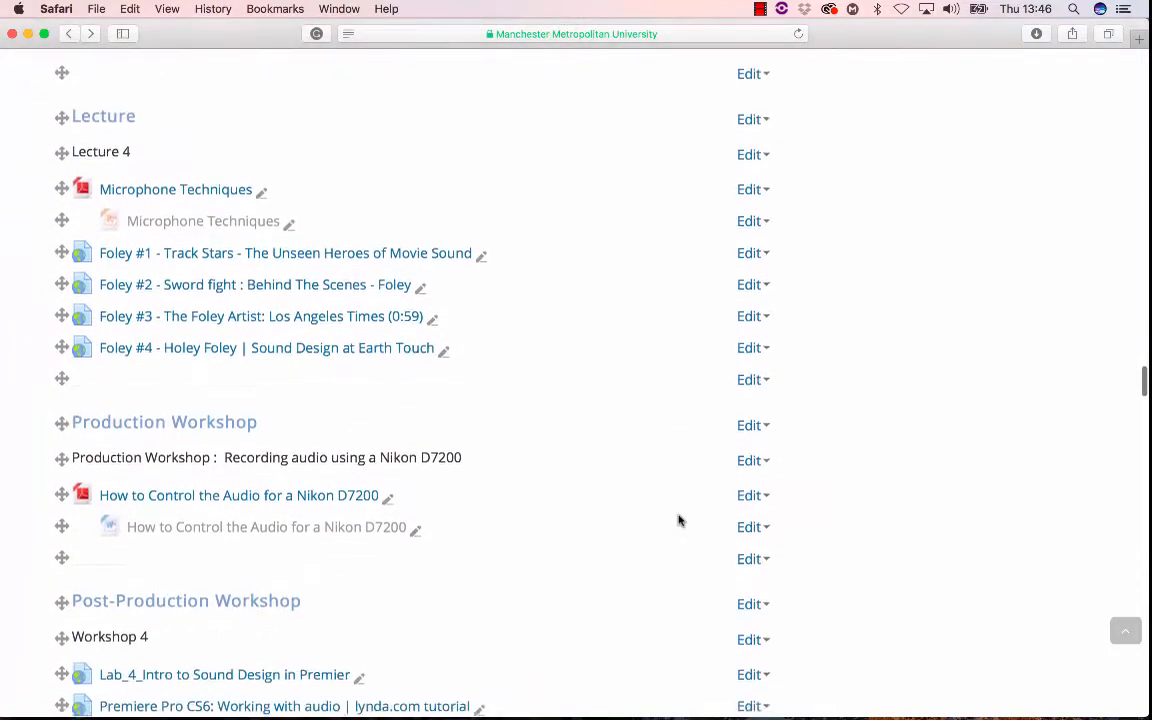
{"action": "scroll", "coordinate": [678, 520], "scroll_direction": "down", "scroll_amount": 5}
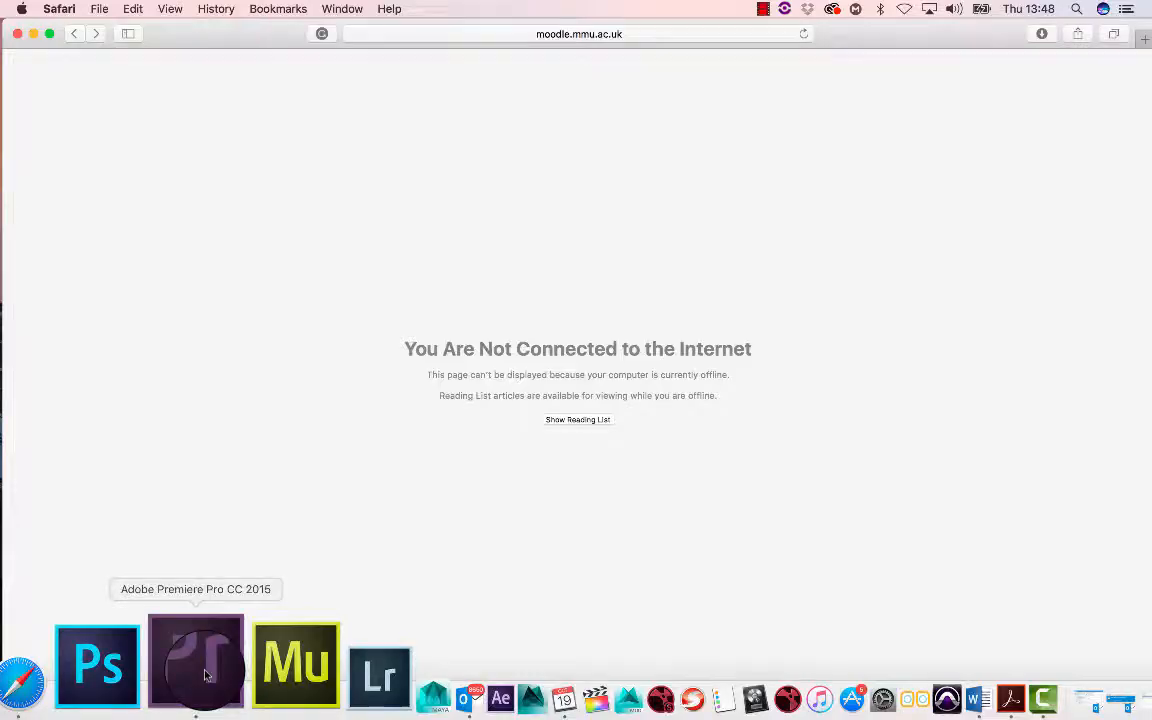
- Switch to Premiere Pro and create a new project saved in the audio folder inside lab_4_Intro to Sound Desing in Premier
{"action": "left_click", "coordinate": [198, 663]}
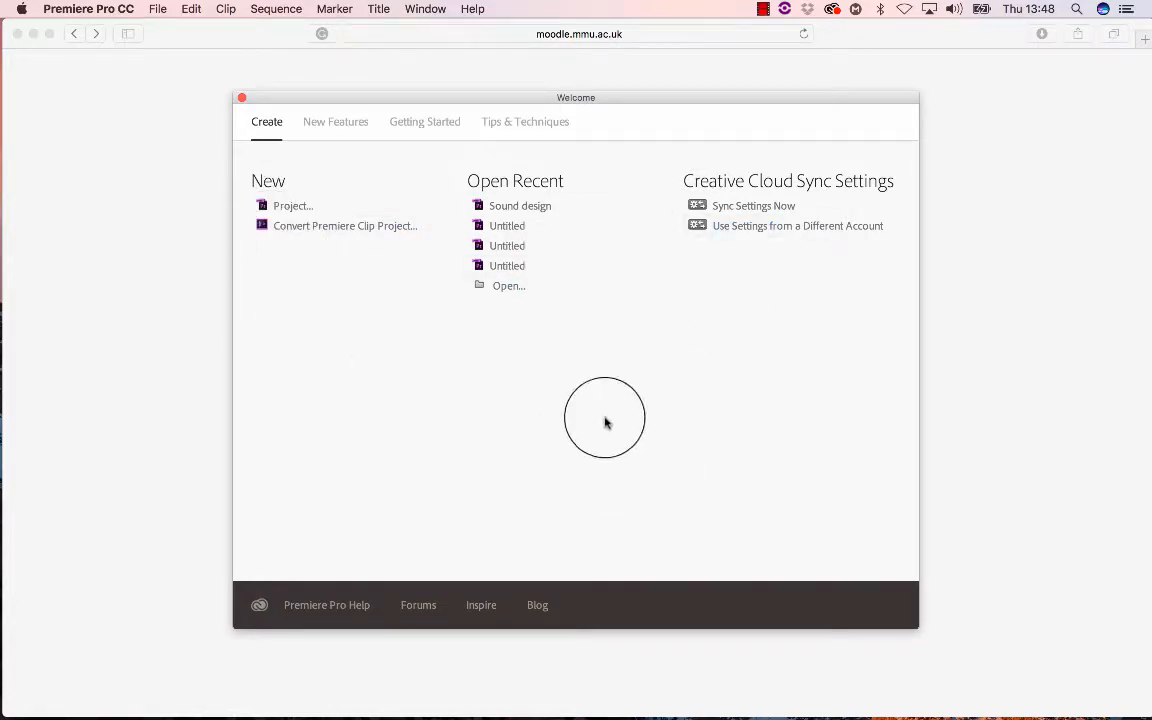
{"action": "left_click", "coordinate": [292, 207]}
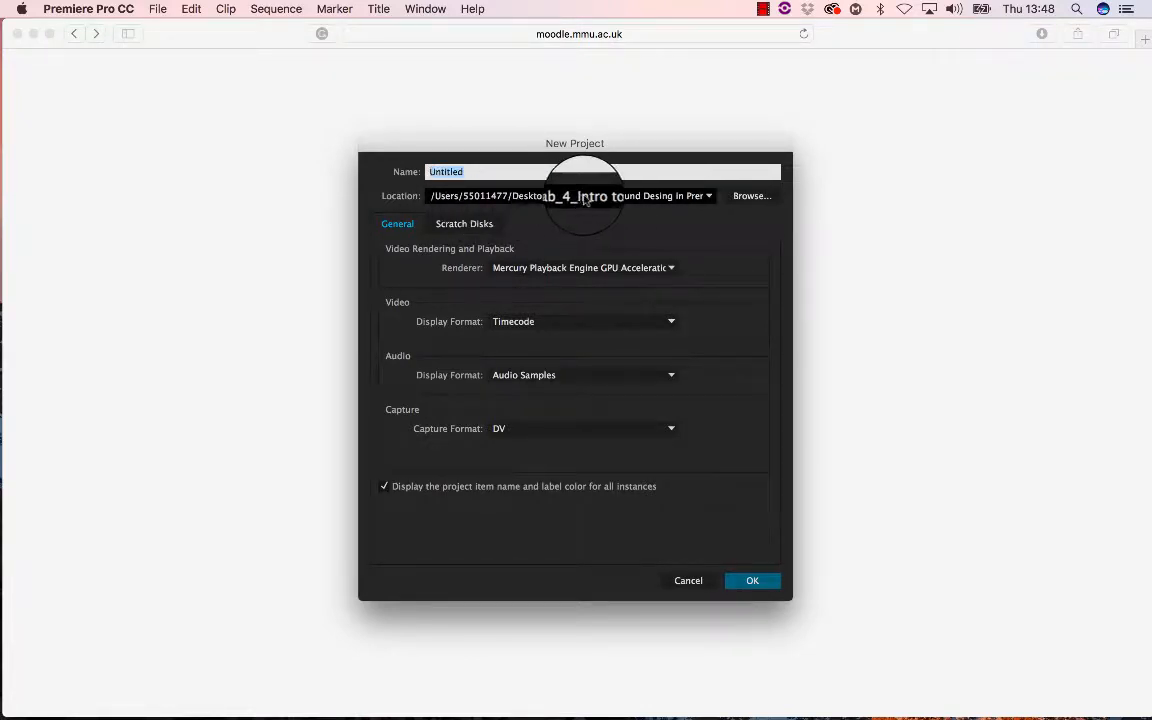
{"action": "left_click", "coordinate": [750, 198]}
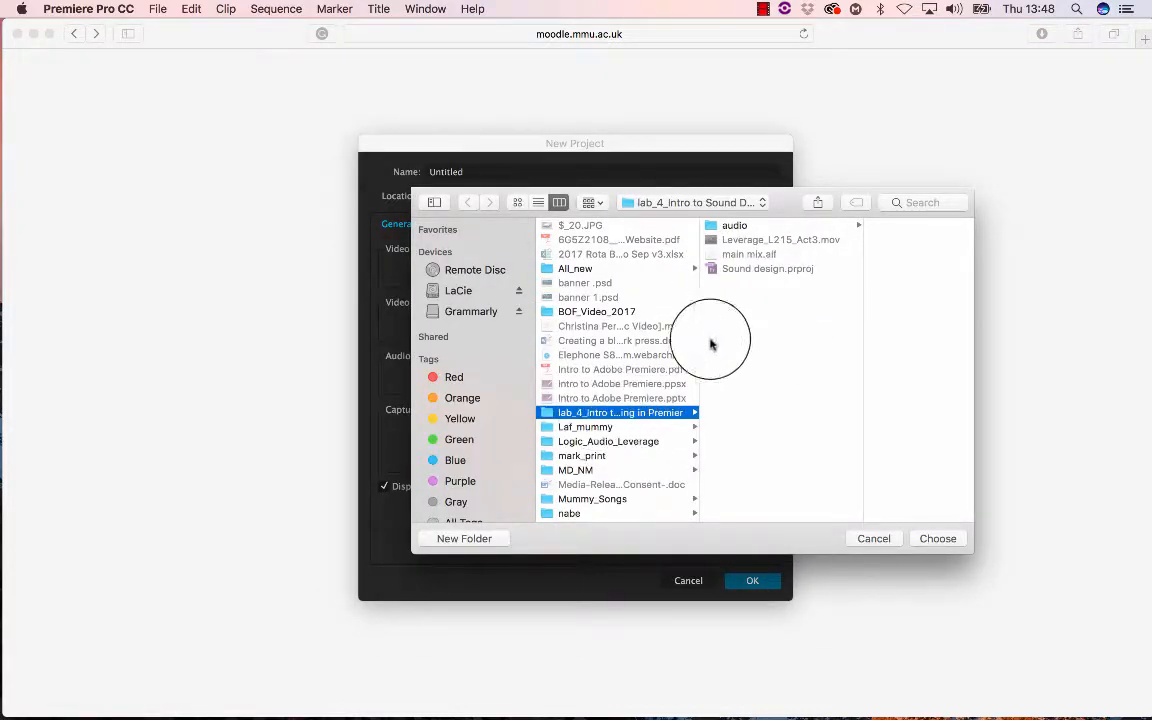
{"action": "left_click", "coordinate": [733, 230]}
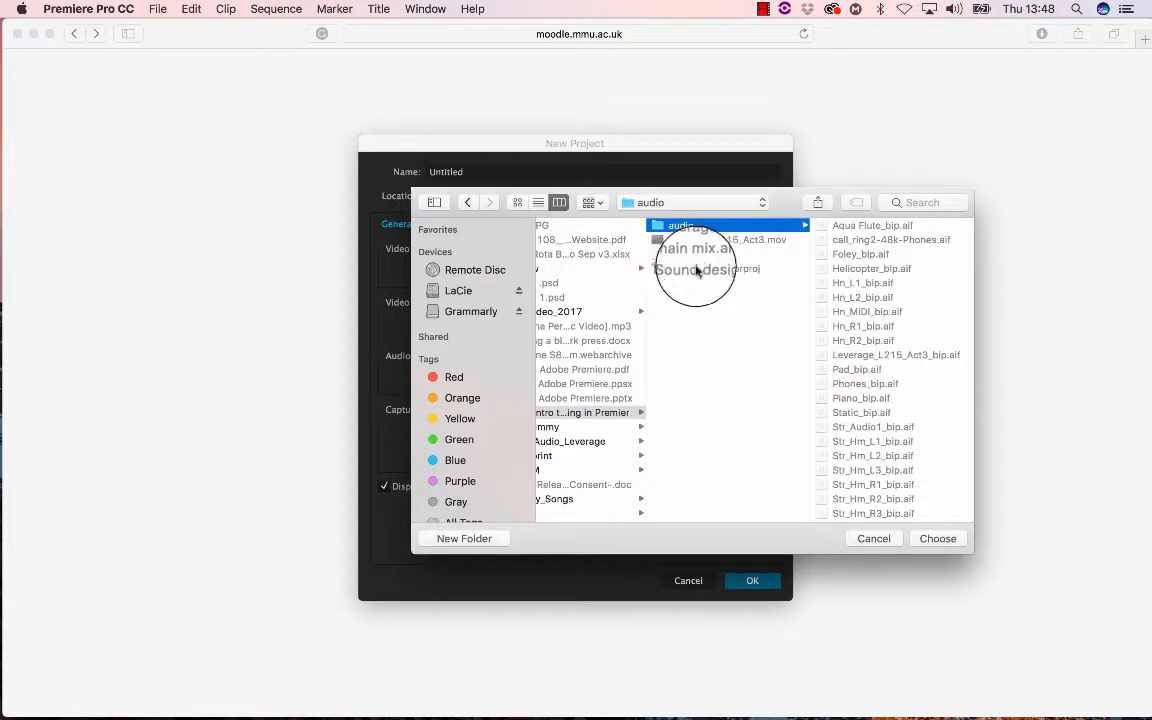
{"action": "left_click", "coordinate": [938, 539]}
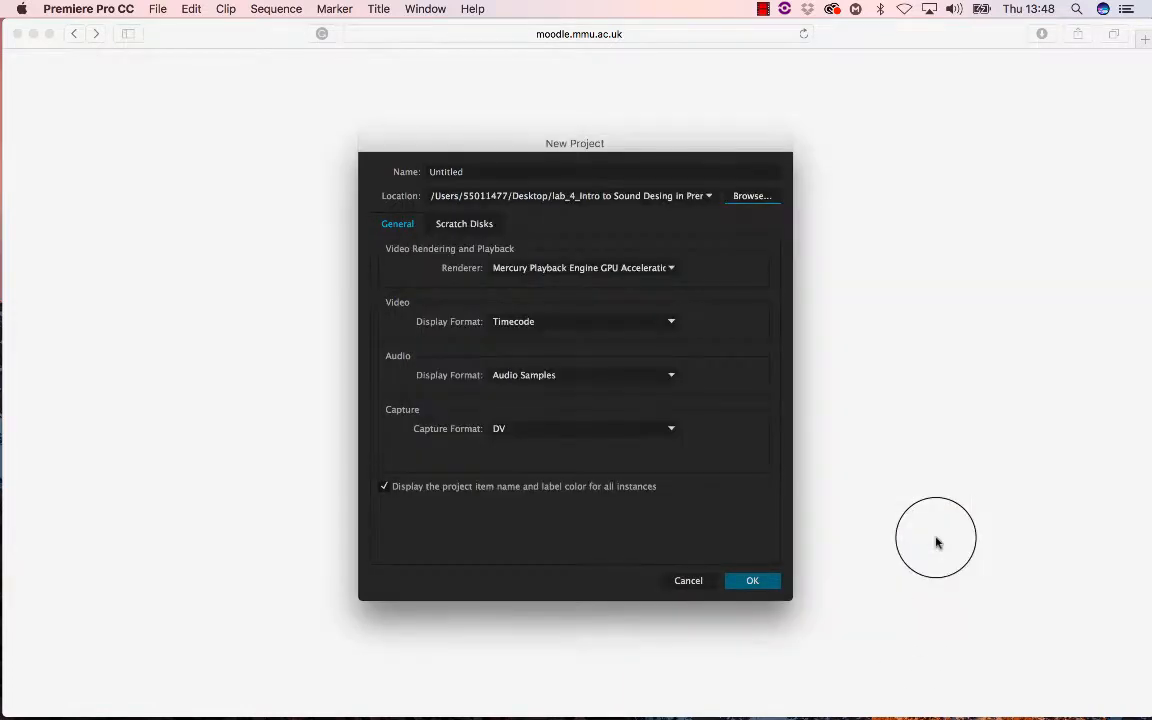
{"action": "left_click", "coordinate": [748, 581]}
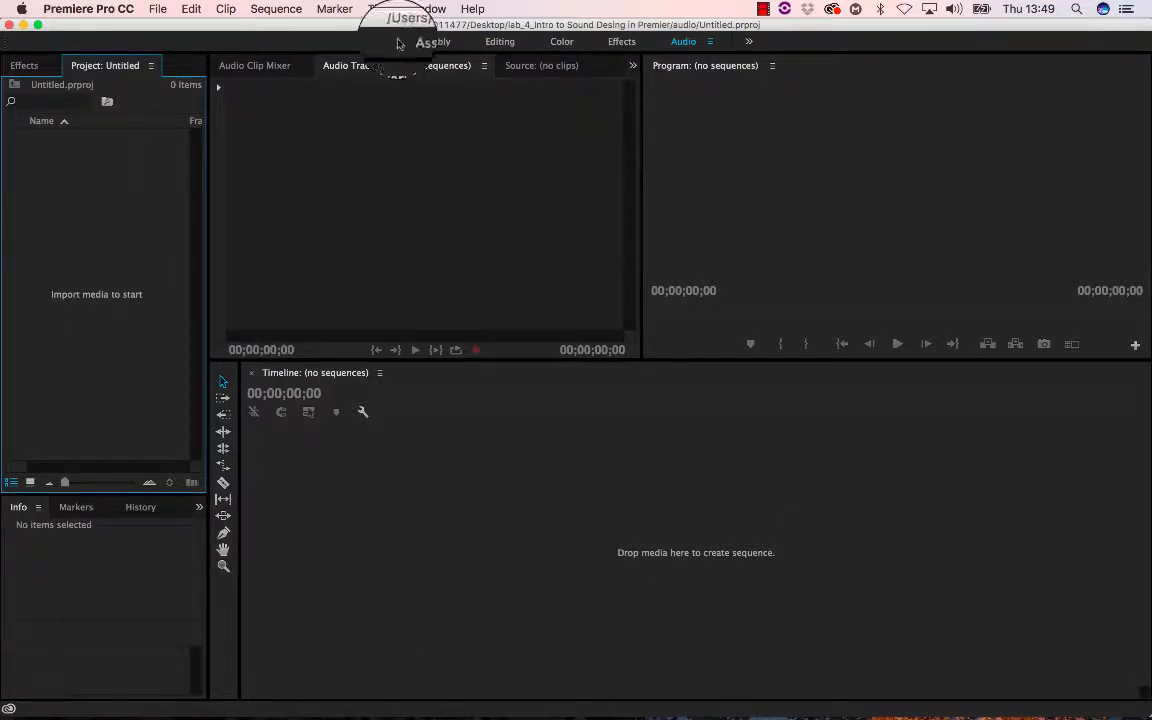
- Switch the workspace to Editing
{"action": "left_click", "coordinate": [424, 9]}
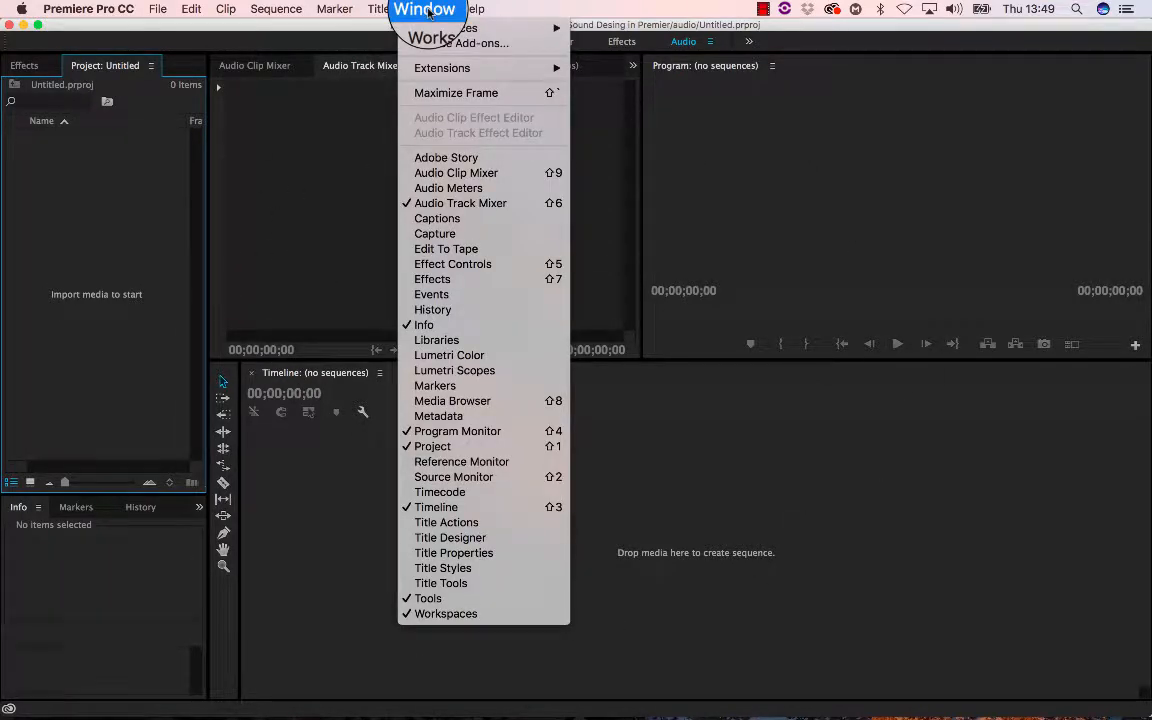
{"action": "mouse_move", "coordinate": [432, 34]}
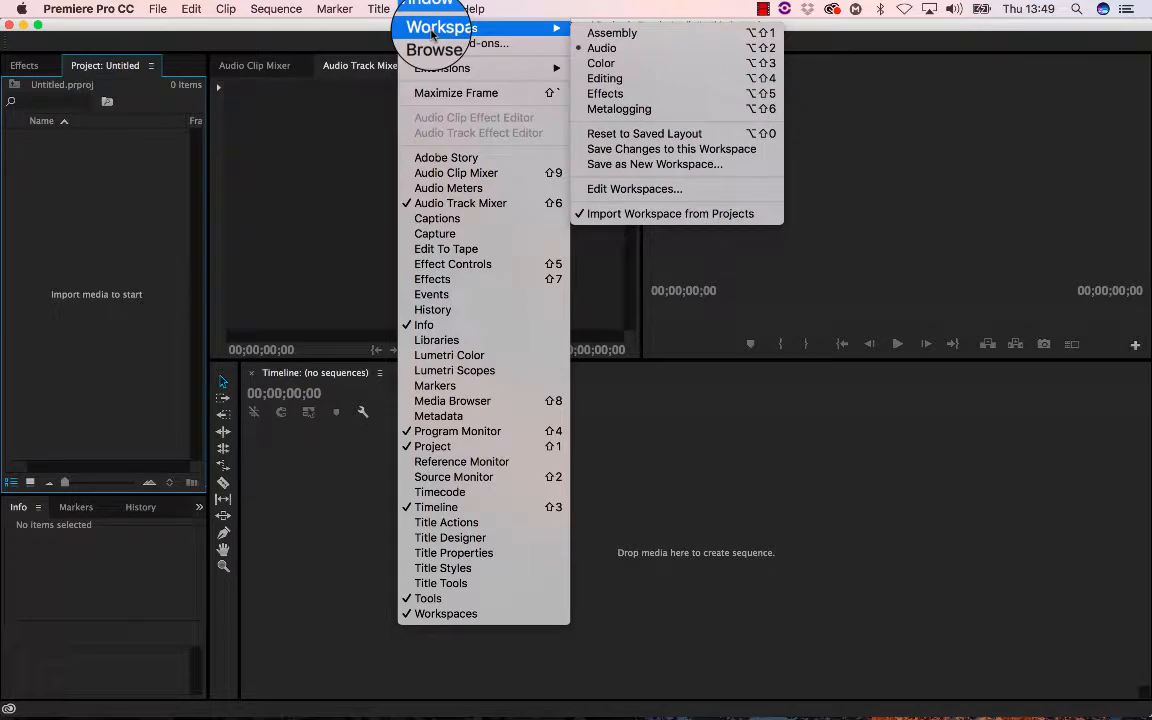
{"action": "left_click", "coordinate": [611, 81]}
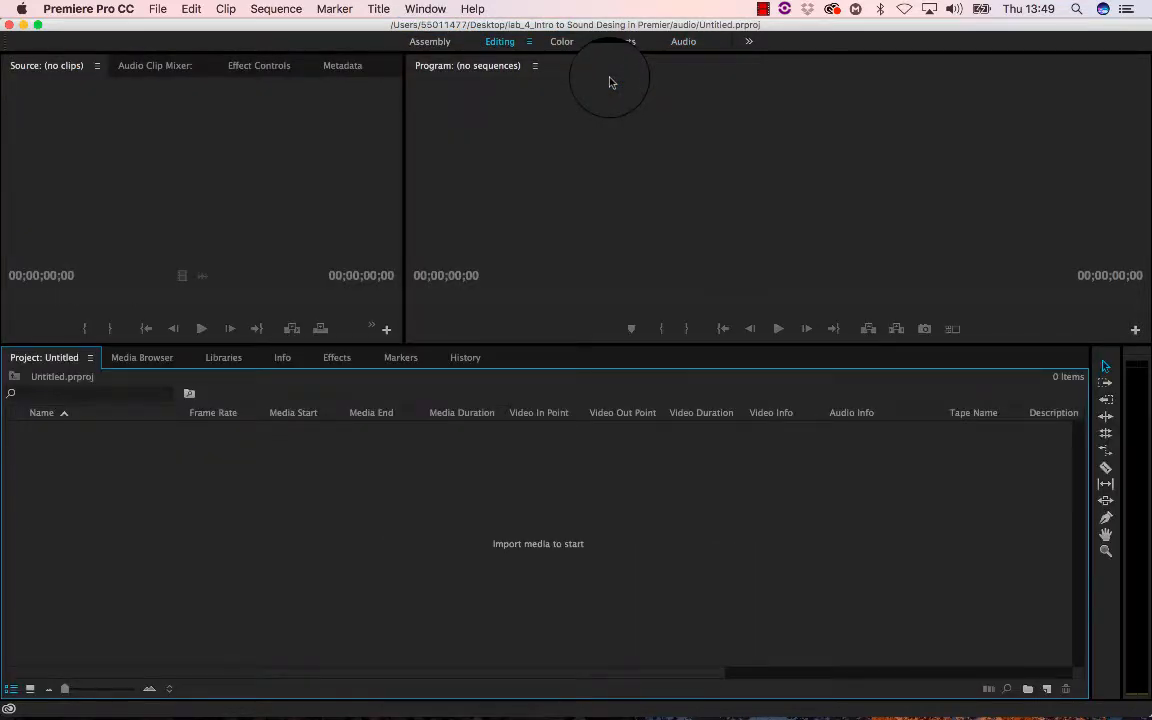
- Switch the workspace back to Audio
{"action": "left_click", "coordinate": [425, 9]}
{"action": "mouse_move", "coordinate": [490, 28]}
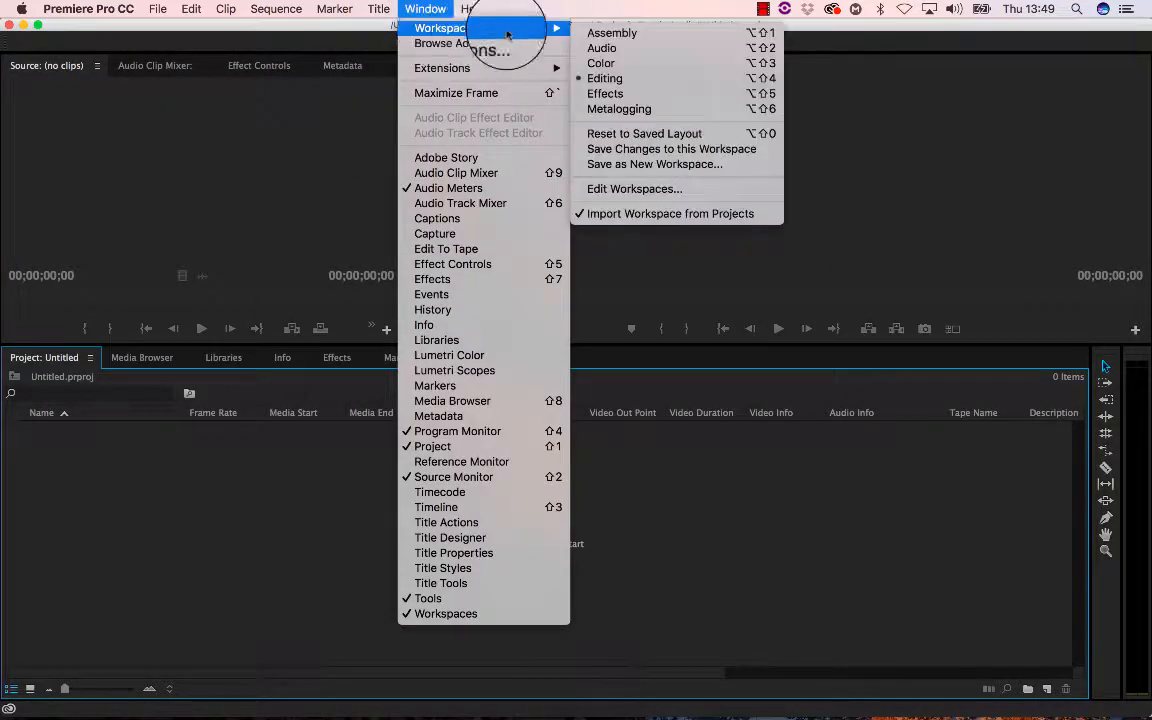
{"action": "left_click", "coordinate": [592, 50]}
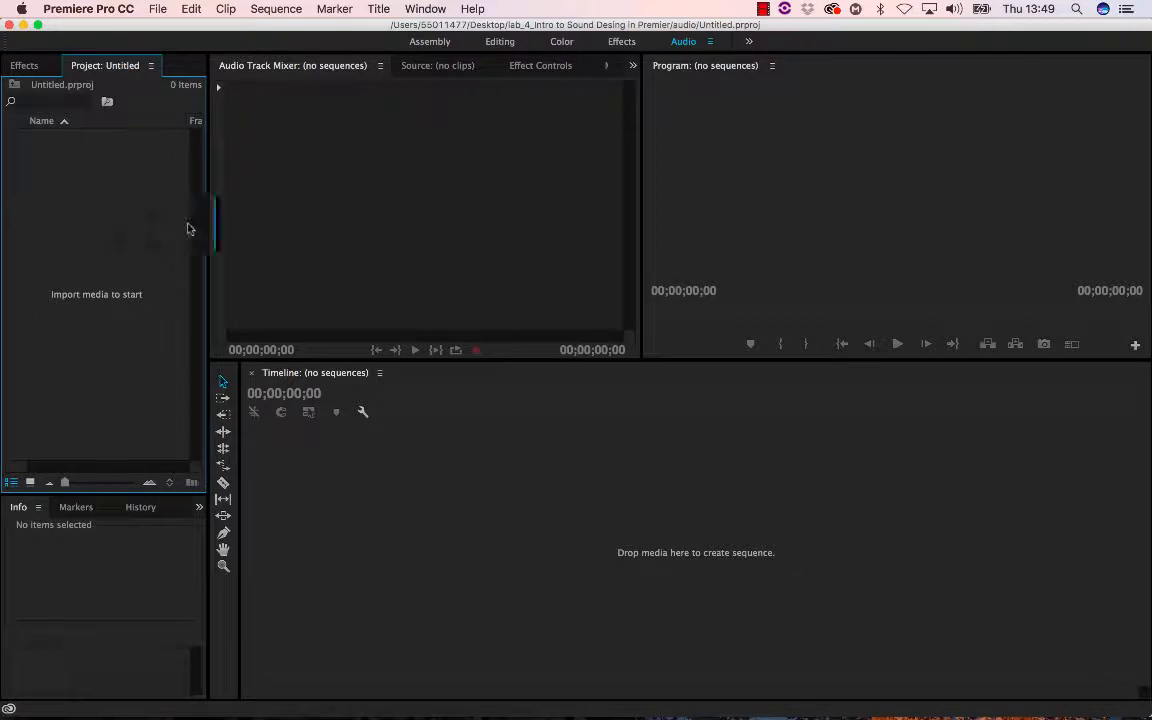
- Import Leverage_L215_Act3.mov and main mix.aif from the lab_4_Intro to Sound Desing in Premier folder into the project
{"action": "right_click", "coordinate": [103, 219]}
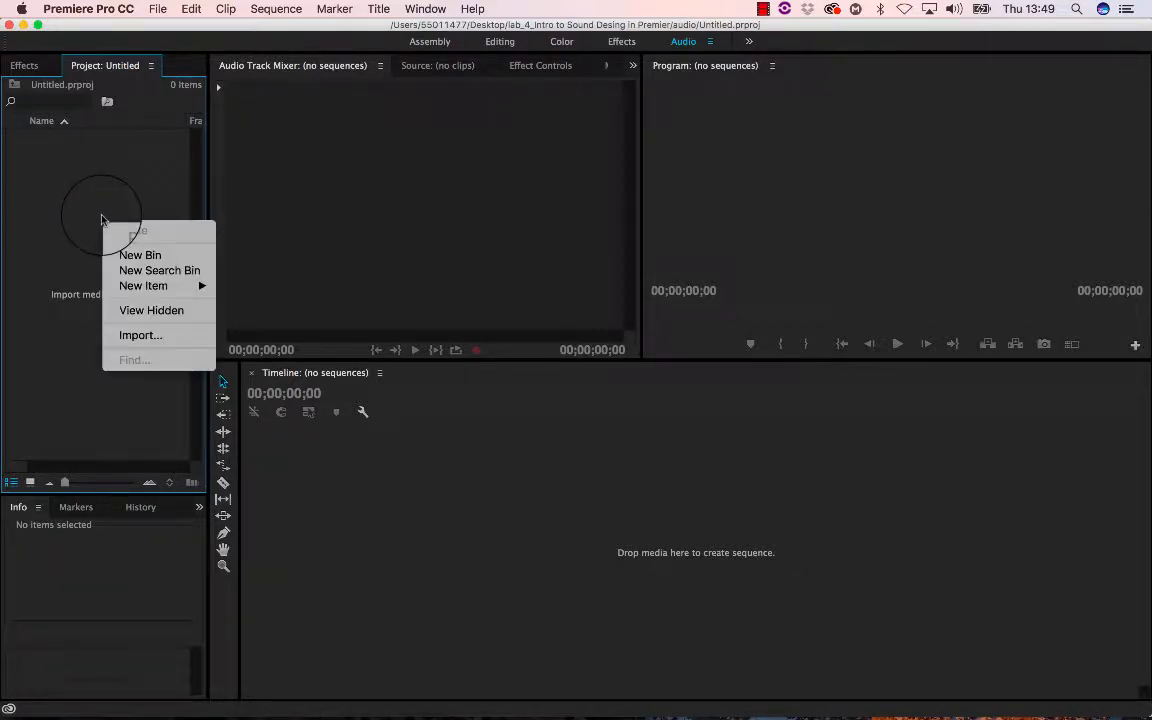
{"action": "left_click", "coordinate": [144, 337]}
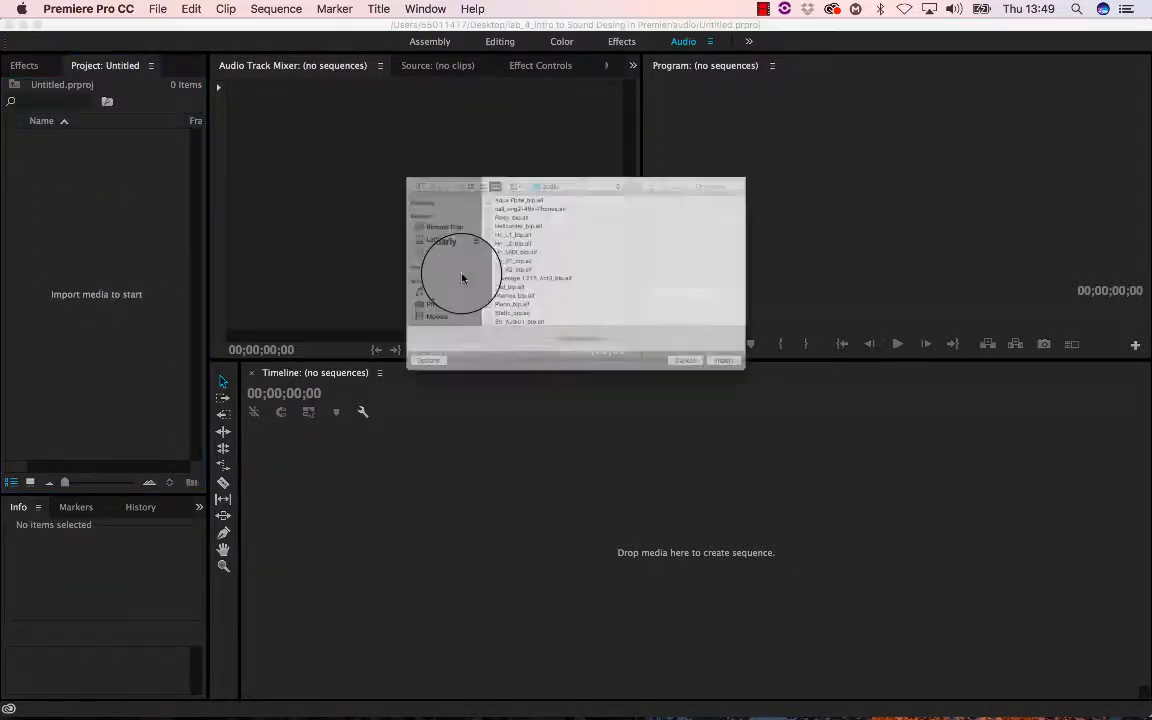
{"action": "left_click", "coordinate": [560, 128]}
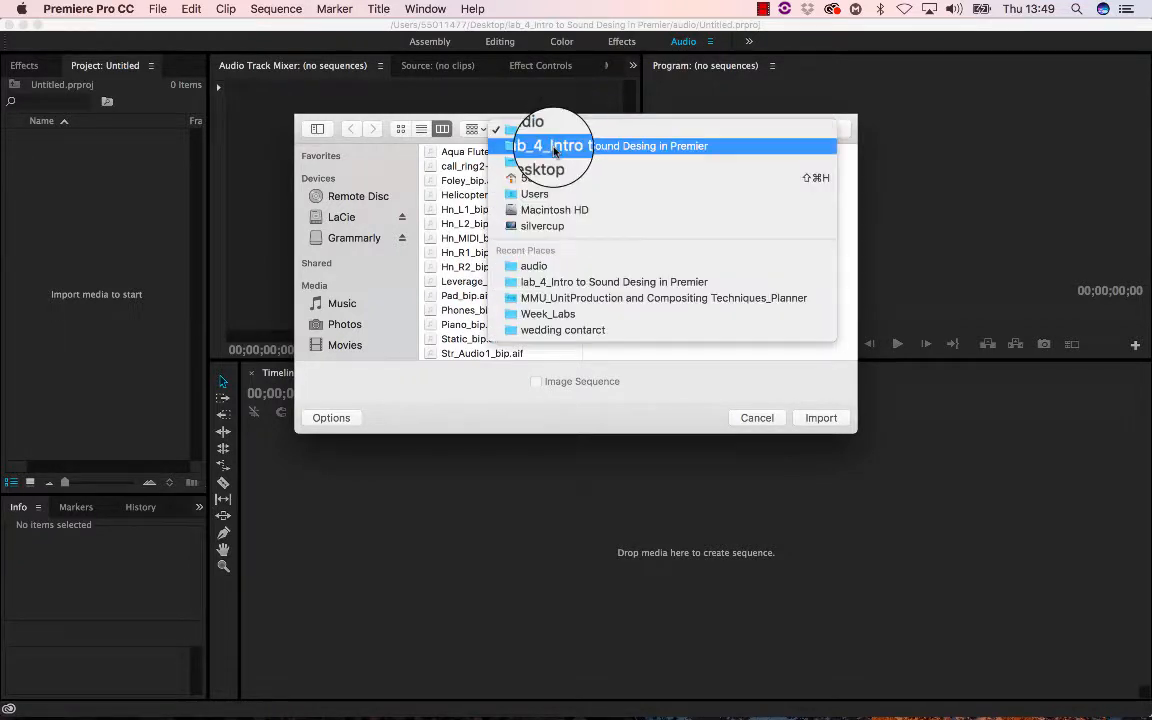
{"action": "left_click", "coordinate": [553, 146]}
{"action": "left_click", "coordinate": [626, 167]}
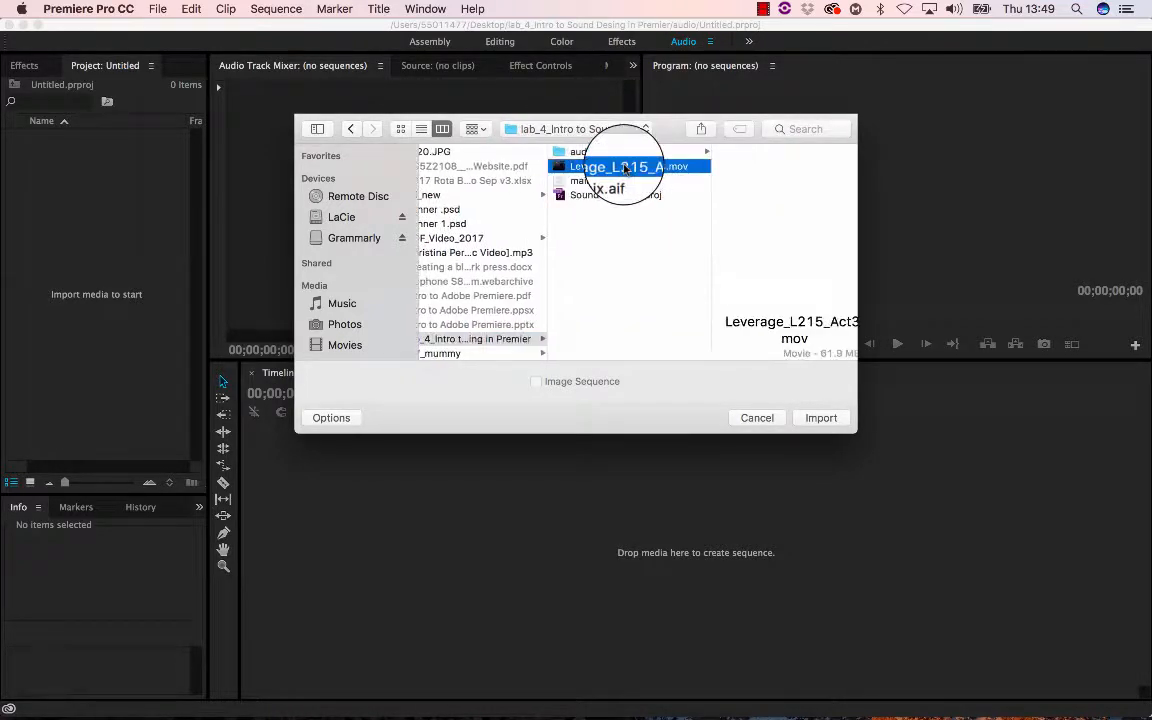
{"action": "left_click", "coordinate": [580, 182], "text": "super"}
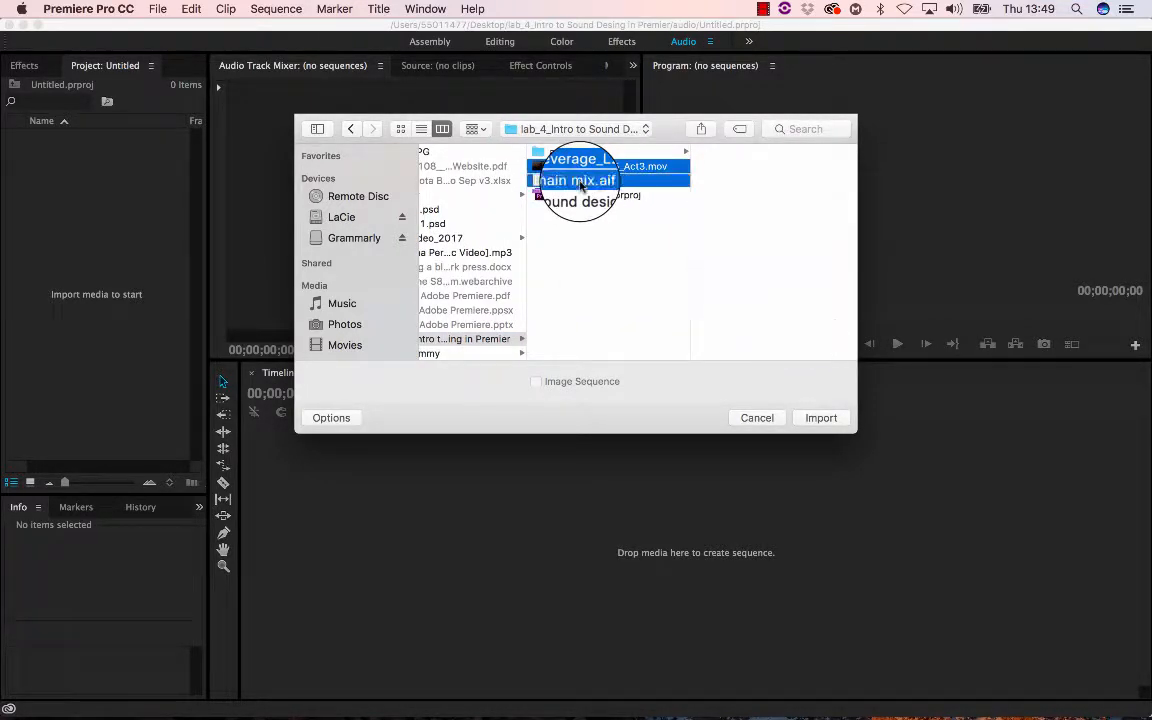
{"action": "left_click", "coordinate": [819, 420]}
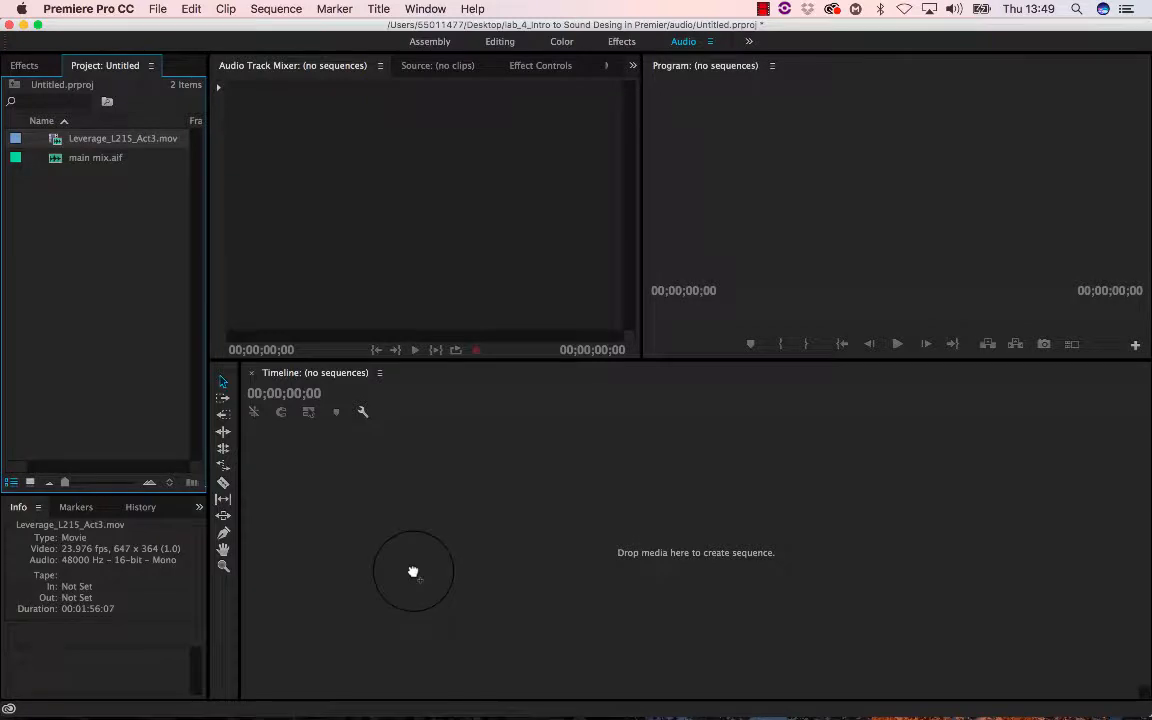
- Drop Leverage_L215_Act3.mov into the timeline to create a sequence and return the playhead to the start
{"action": "left_click_drag", "start_coordinate": [413, 572], "coordinate": [412, 572]}
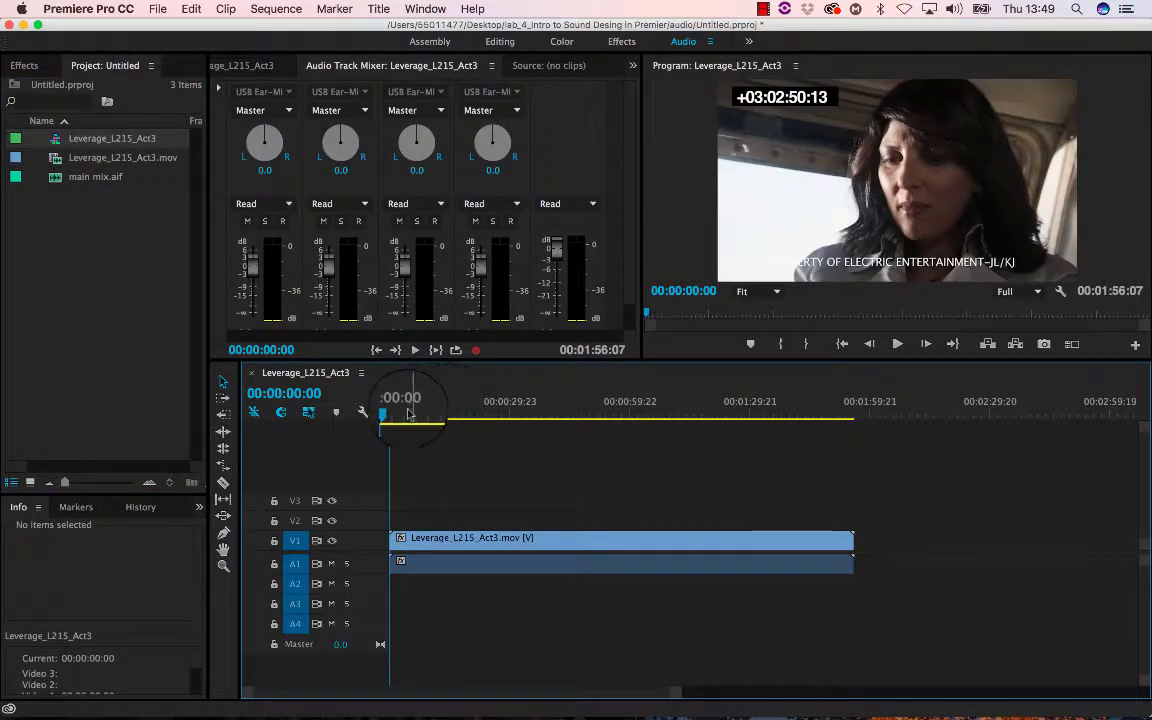
{"action": "mouse_move", "coordinate": [393, 401]}
{"action": "left_mouse_down"}
{"action": "mouse_move", "coordinate": [434, 408]}
{"action": "mouse_move", "coordinate": [380, 410]}
{"action": "left_mouse_up"}
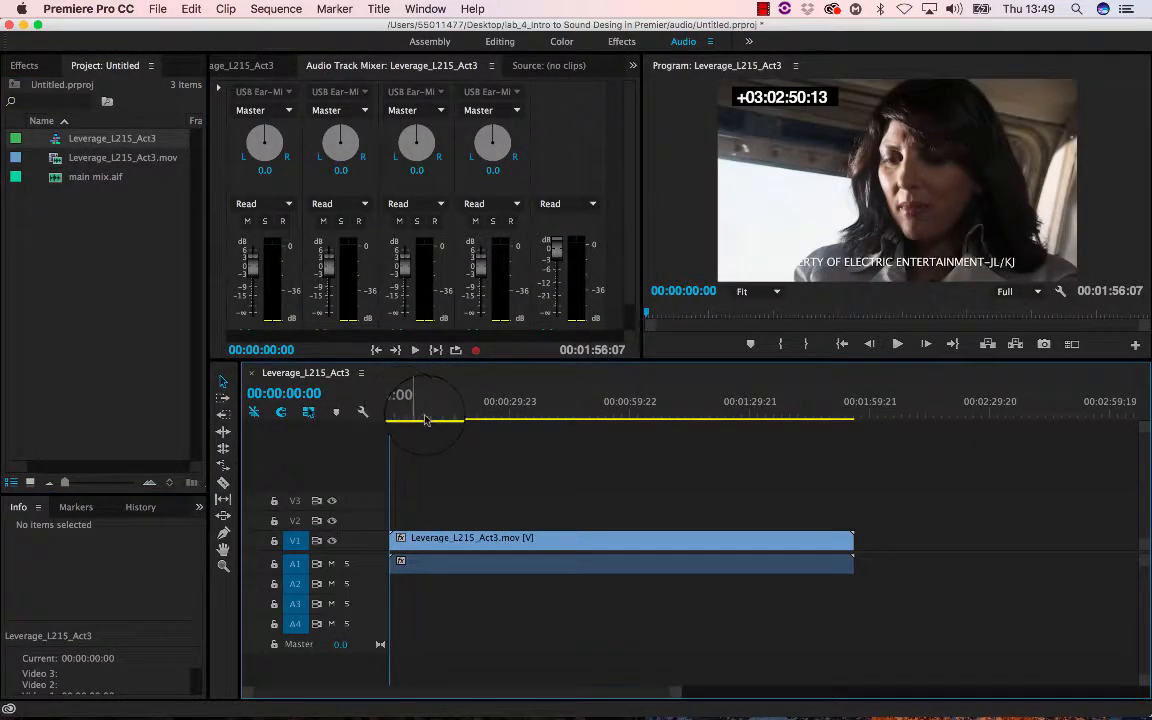
- Enlarge the mixer and program monitor panels while playing the sequence
{"action": "key", "text": "space"}
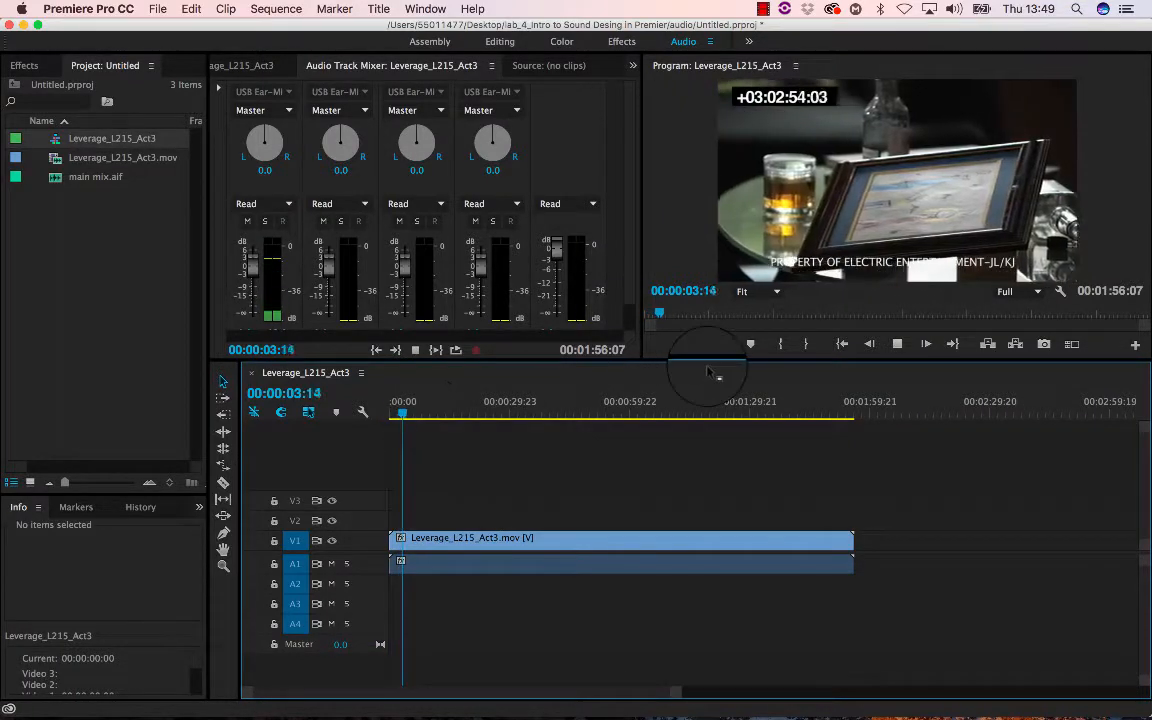
{"action": "left_click_drag", "start_coordinate": [699, 362], "coordinate": [694, 416]}
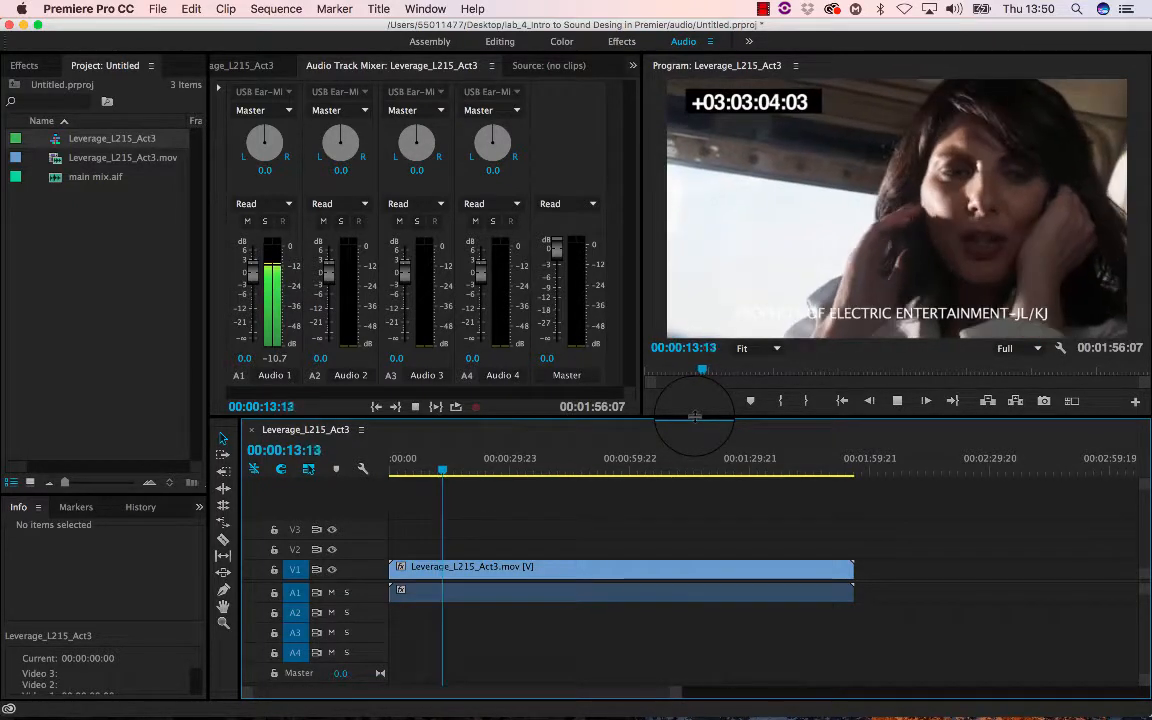
{"action": "key", "text": "space"}
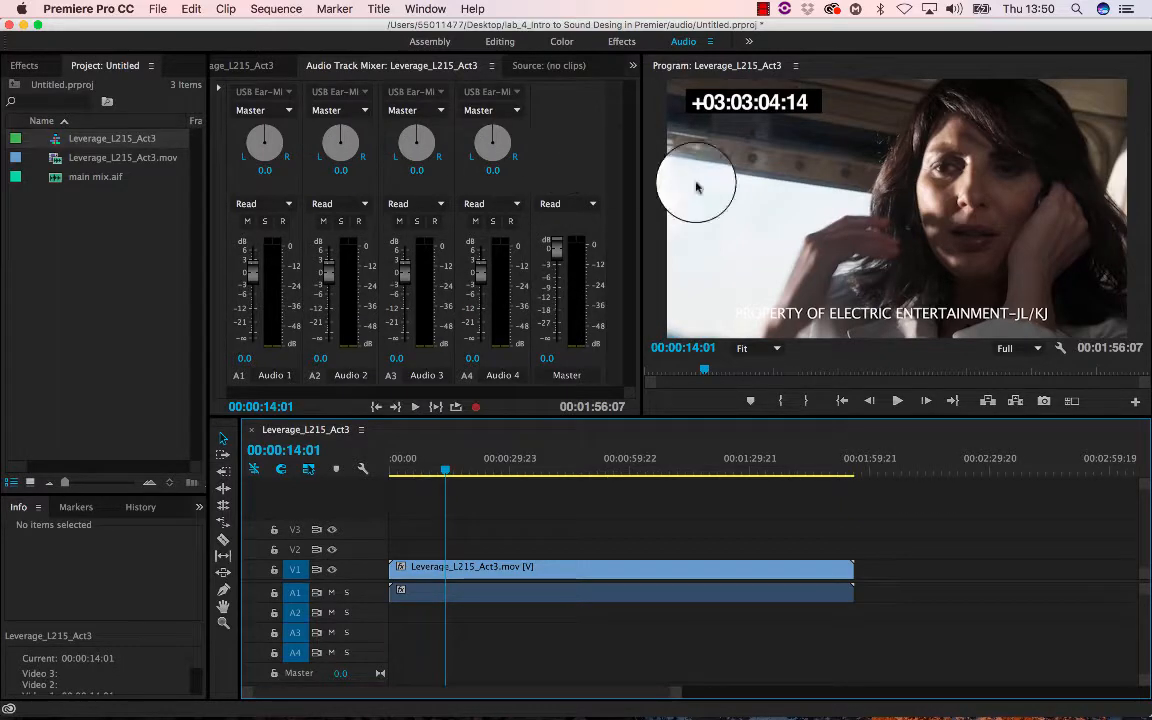
- Reapply the Audio workspace and play a short stretch of the sequence
{"action": "left_click", "coordinate": [425, 9]}
{"action": "mouse_move", "coordinate": [445, 30]}
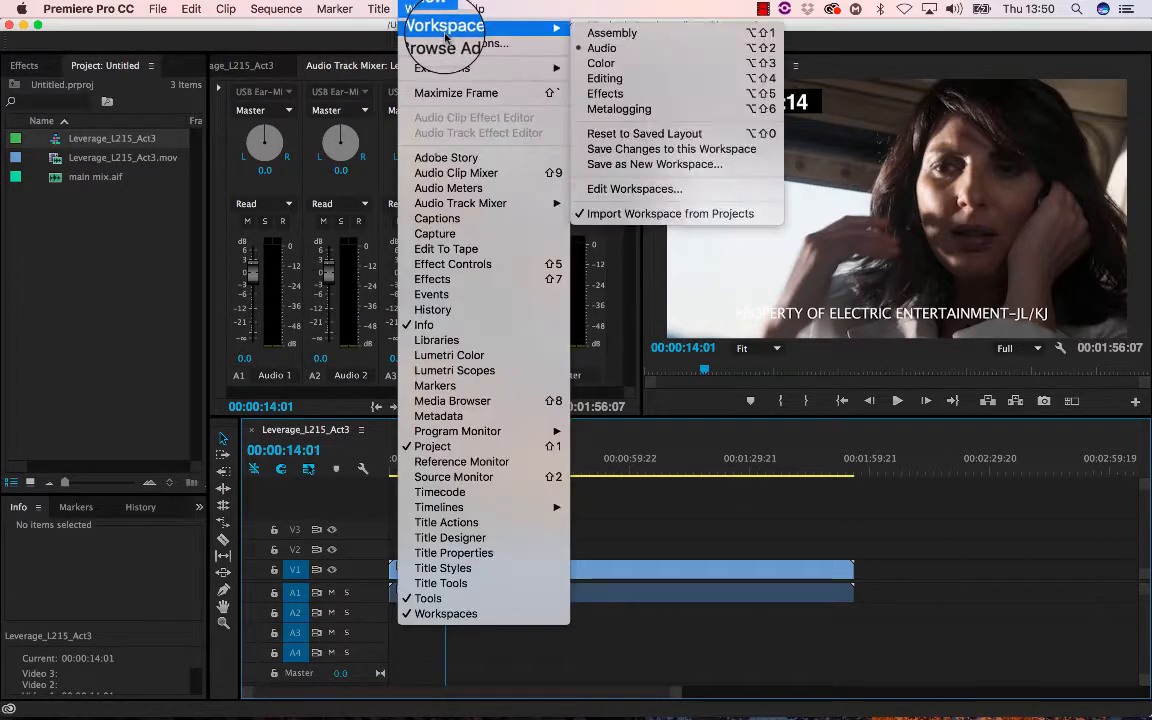
{"action": "left_click", "coordinate": [603, 50]}
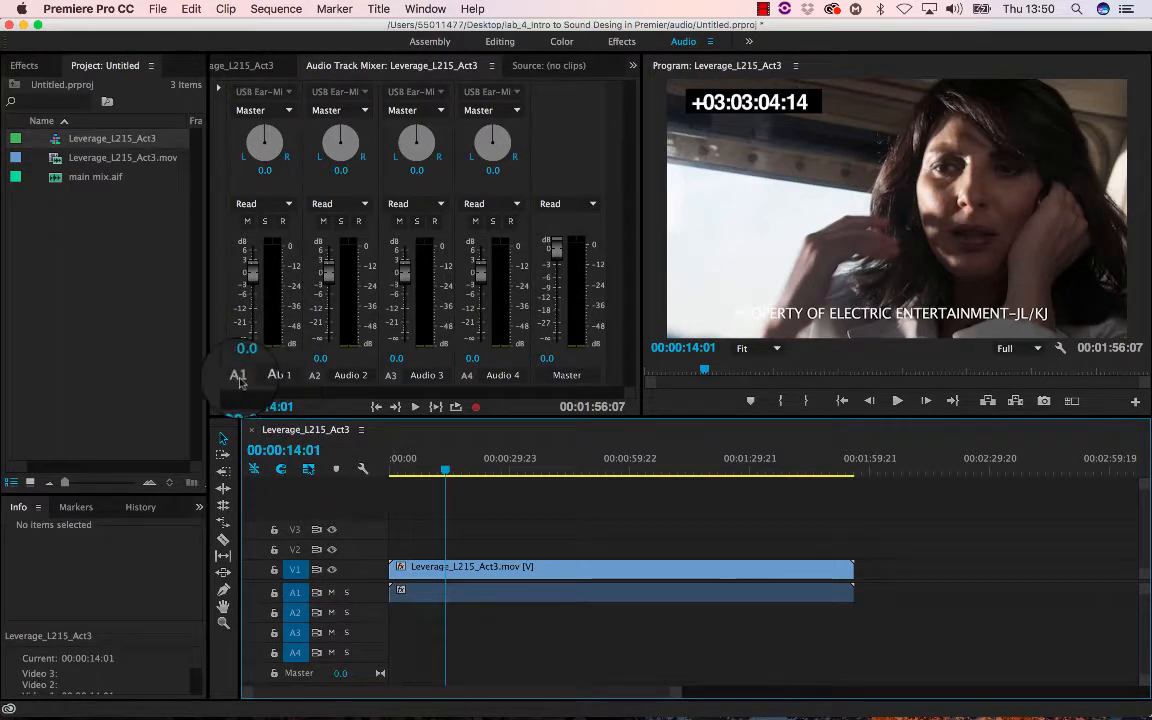
{"action": "key", "text": "space"}
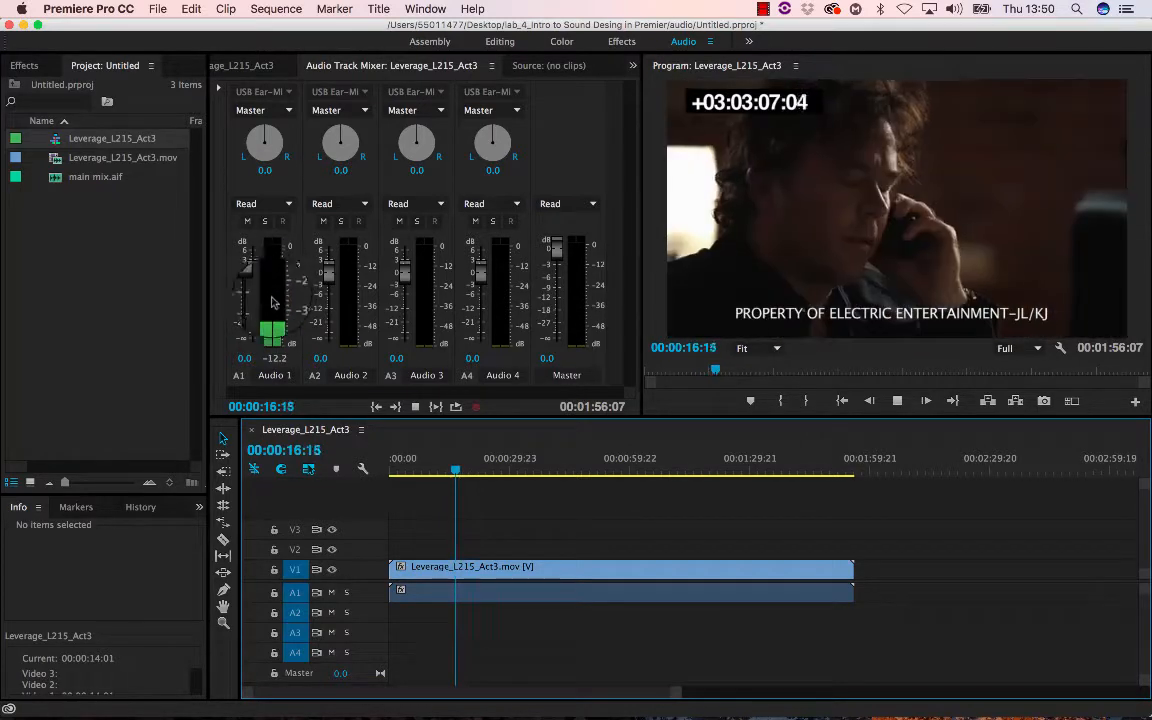
{"action": "key", "text": "space"}
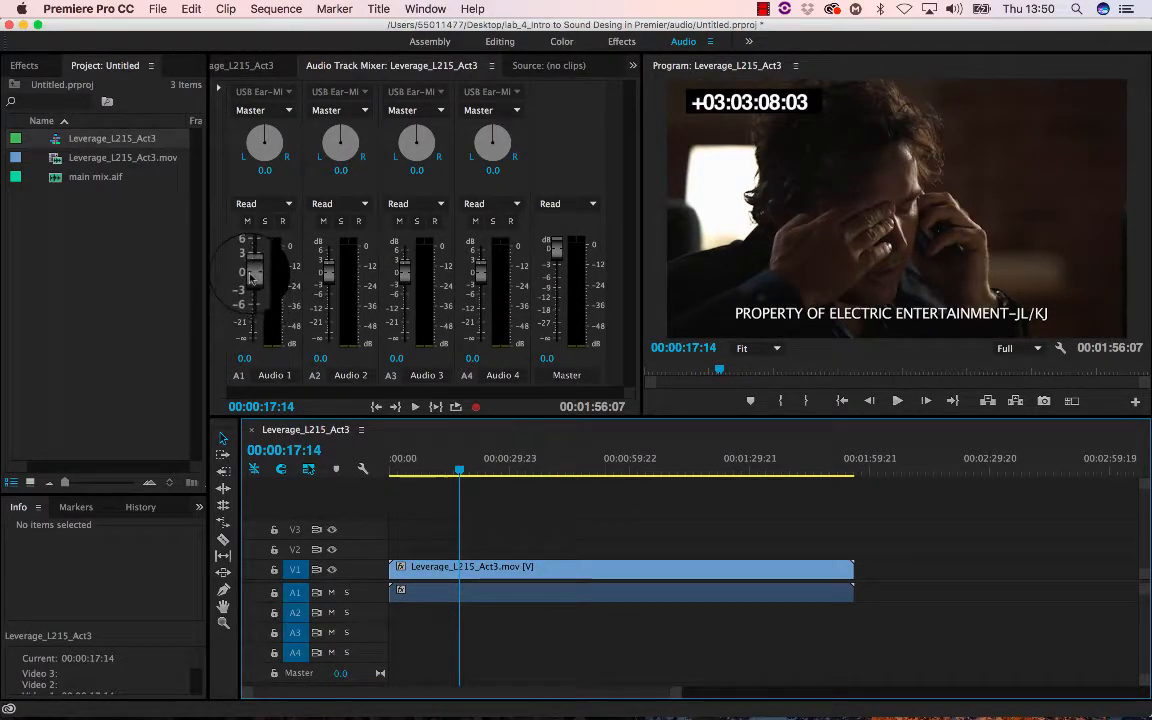
- Lower the Audio 1 track fader slightly, to about -0.5 dB, and play back to check
{"action": "mouse_move", "coordinate": [251, 276]}
{"action": "left_mouse_down"}
{"action": "mouse_move", "coordinate": [252, 335]}
{"action": "mouse_move", "coordinate": [252, 278]}
{"action": "left_mouse_up"}
{"action": "key", "text": "space"}
{"action": "key", "text": "space"}
- Add main mix.aif to audio track A2 under the video clip and mute track A1
{"action": "left_click", "coordinate": [129, 213]}
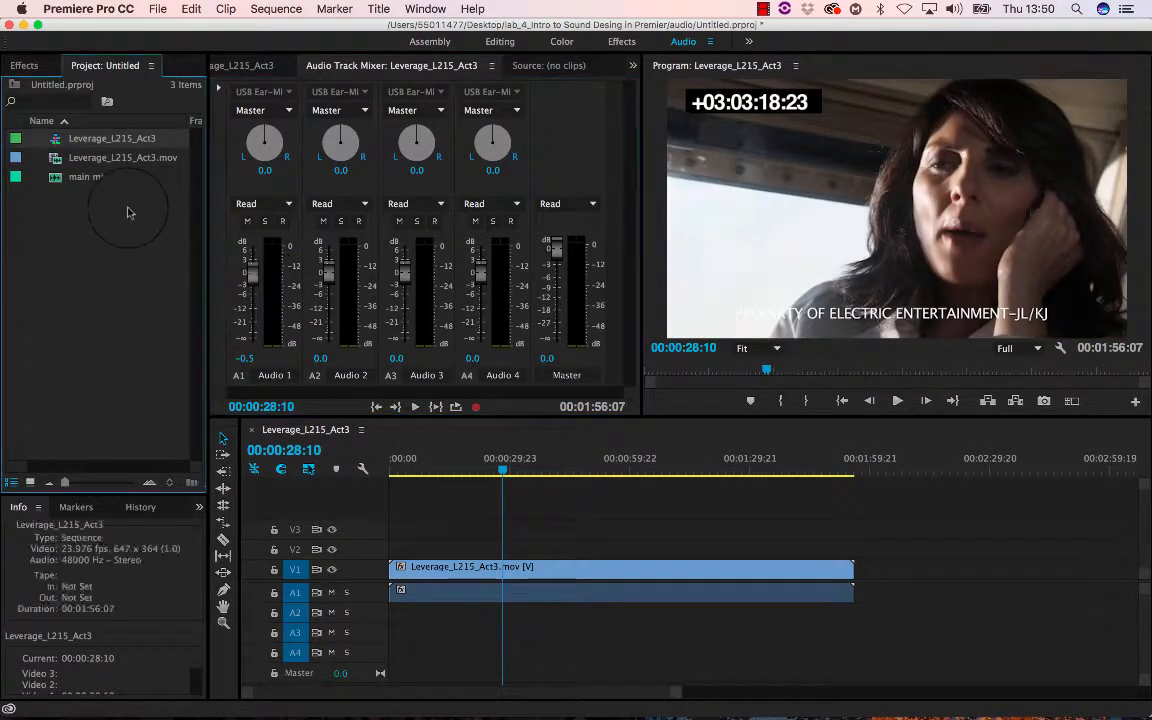
{"action": "left_click", "coordinate": [52, 181]}
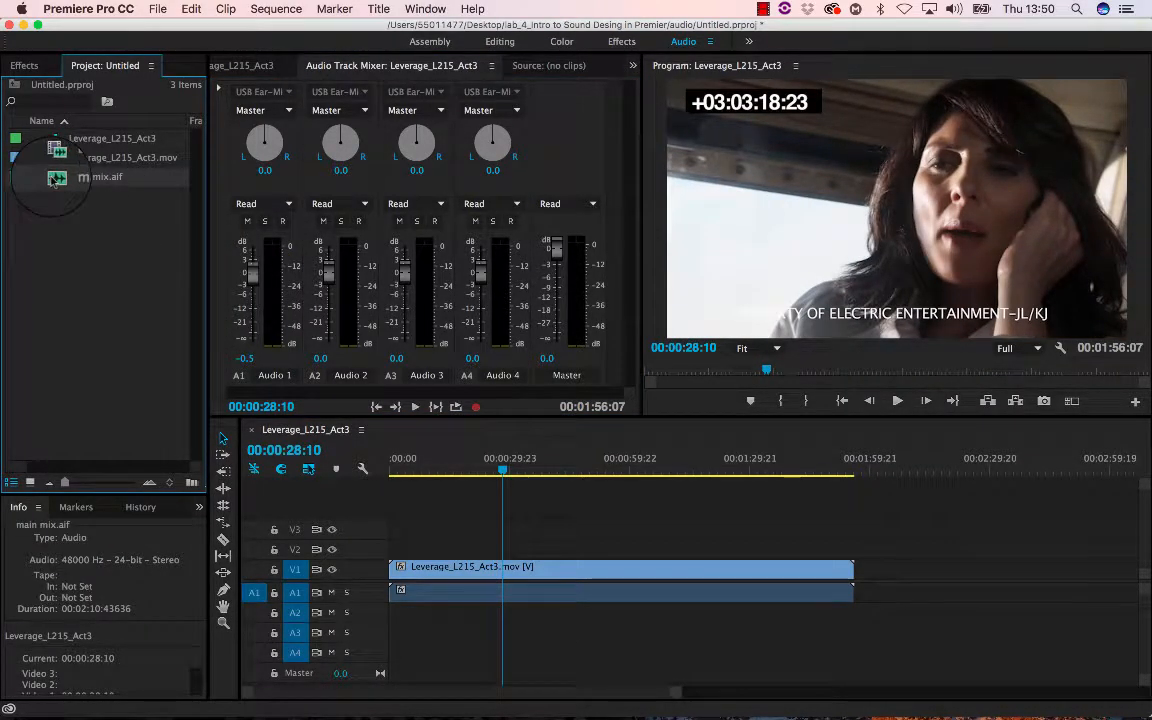
{"action": "left_click_drag", "start_coordinate": [55, 178], "coordinate": [400, 612]}
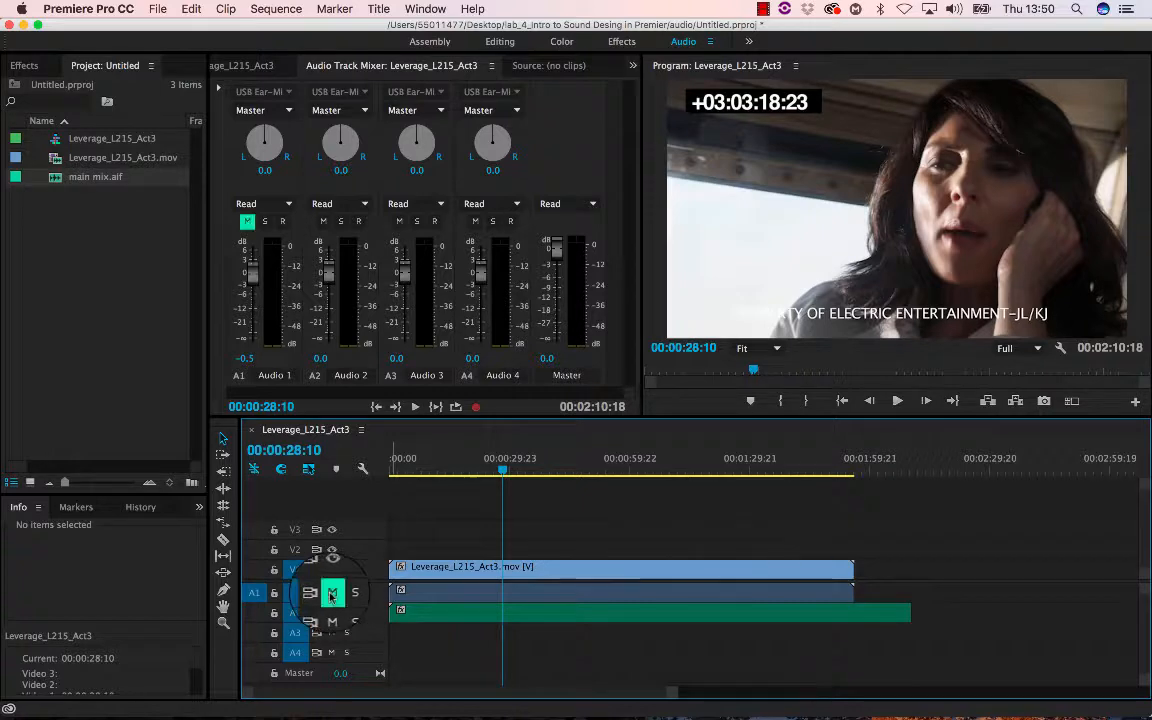
{"action": "left_click", "coordinate": [391, 470]}
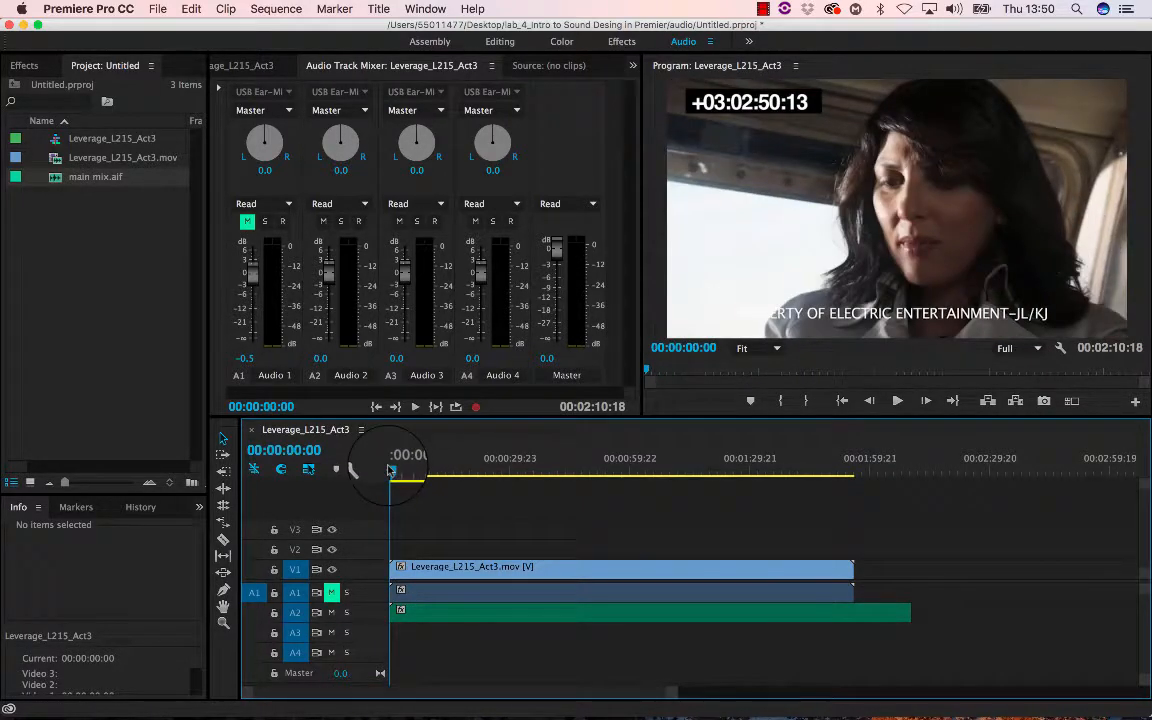
- Play the sequence briefly and scrub the playhead forward to review the mix
{"action": "key", "text": "space"}
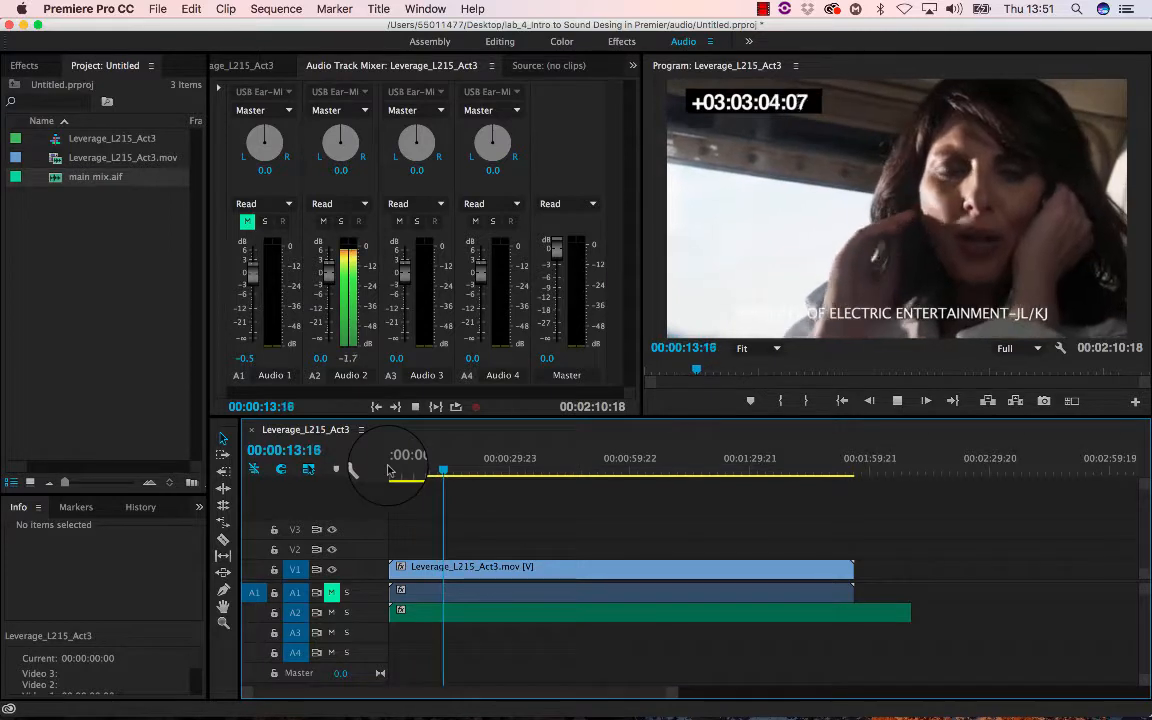
{"action": "key", "text": "space"}
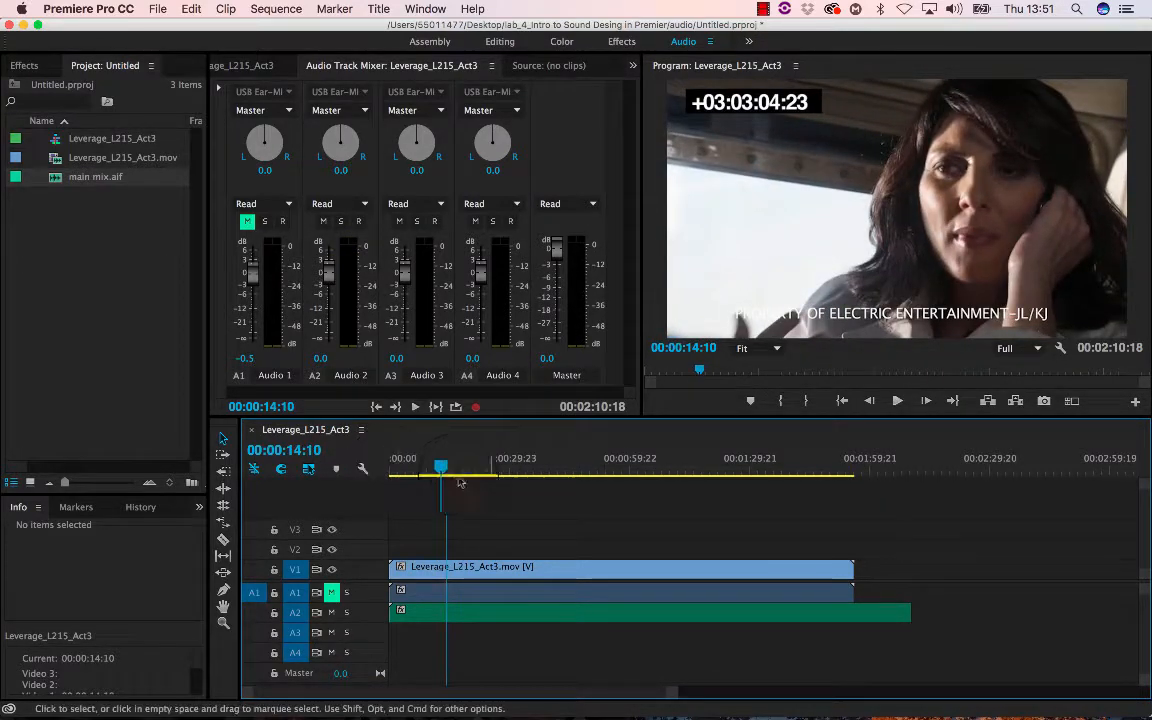
{"action": "left_click_drag", "start_coordinate": [447, 470], "coordinate": [484, 472]}
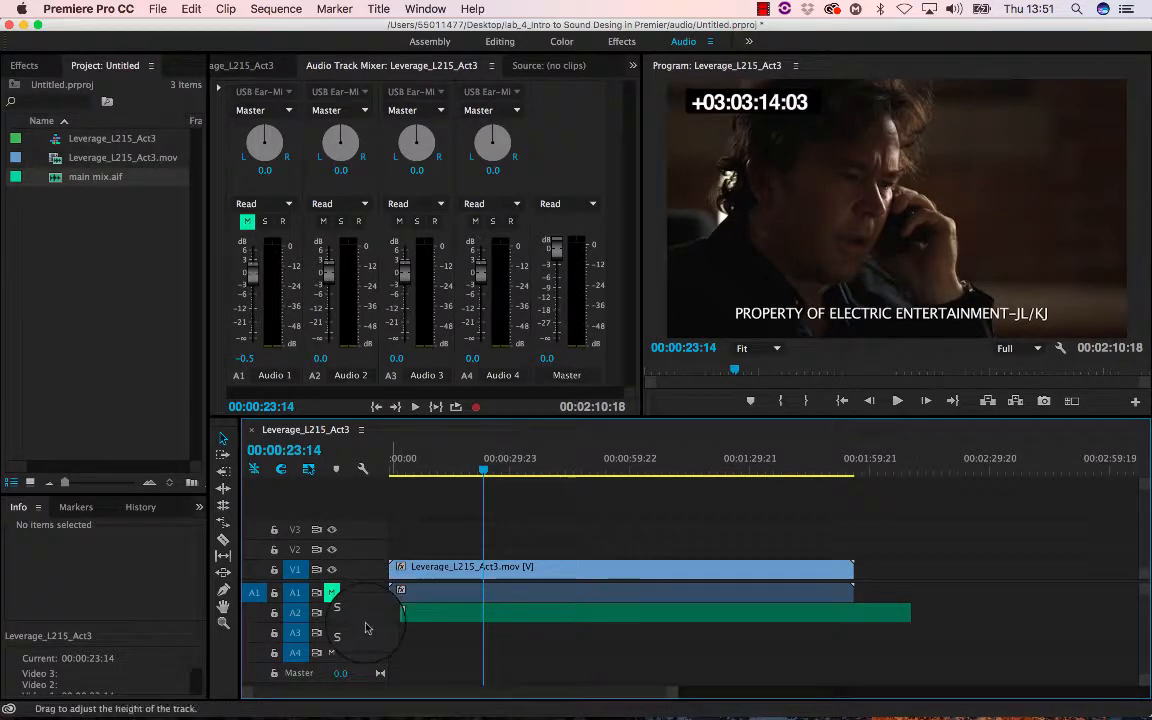
- Expand audio track A2 to inspect the main mix waveform, then collapse it and mute A2
{"action": "left_click_drag", "start_coordinate": [366, 623], "coordinate": [366, 624]}
{"action": "left_click_drag", "start_coordinate": [362, 641], "coordinate": [338, 645]}
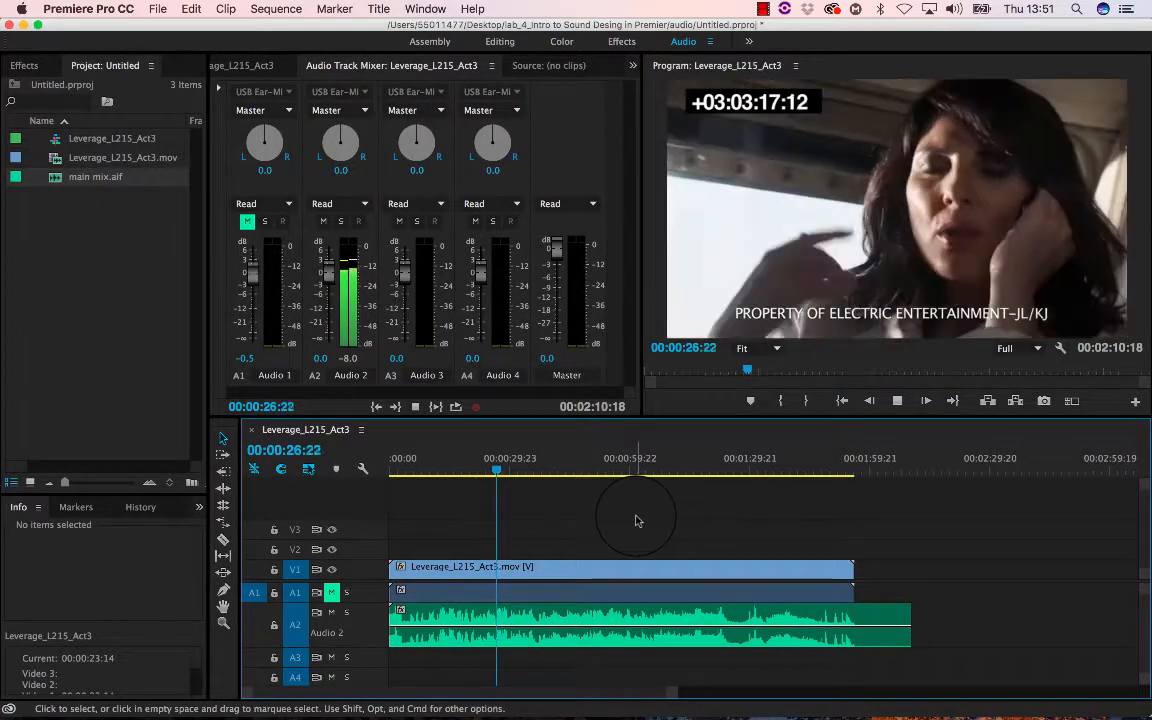
{"action": "key", "text": "space"}
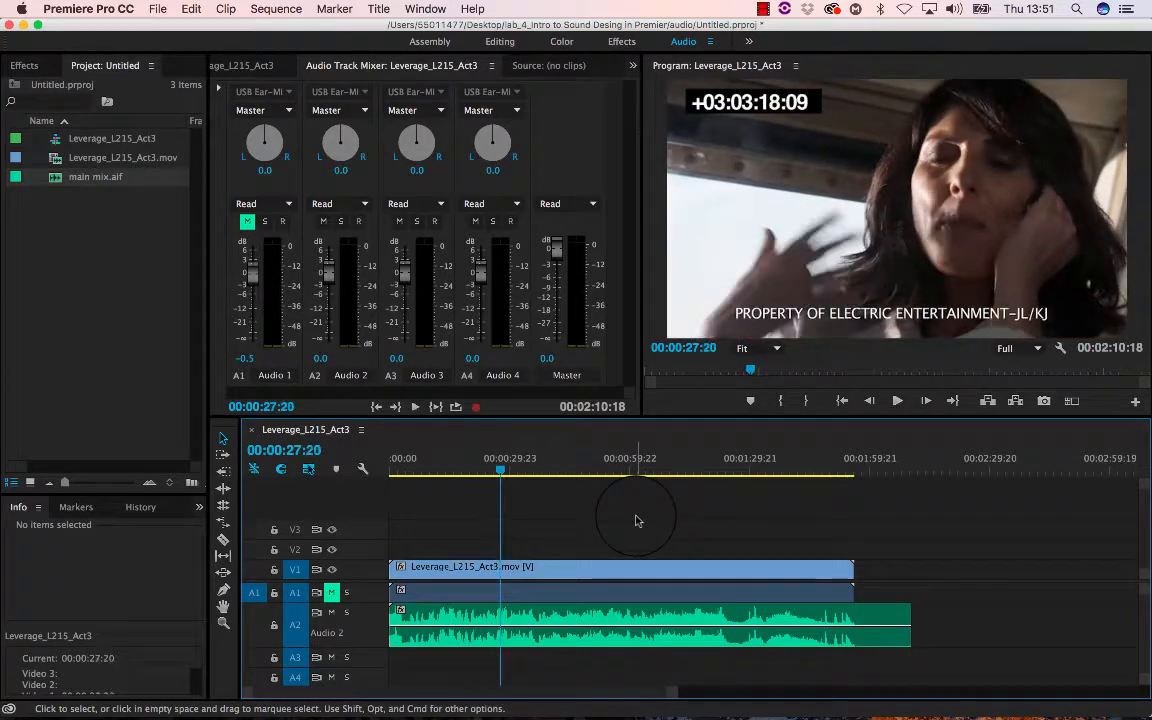
{"action": "double_click", "coordinate": [369, 616]}
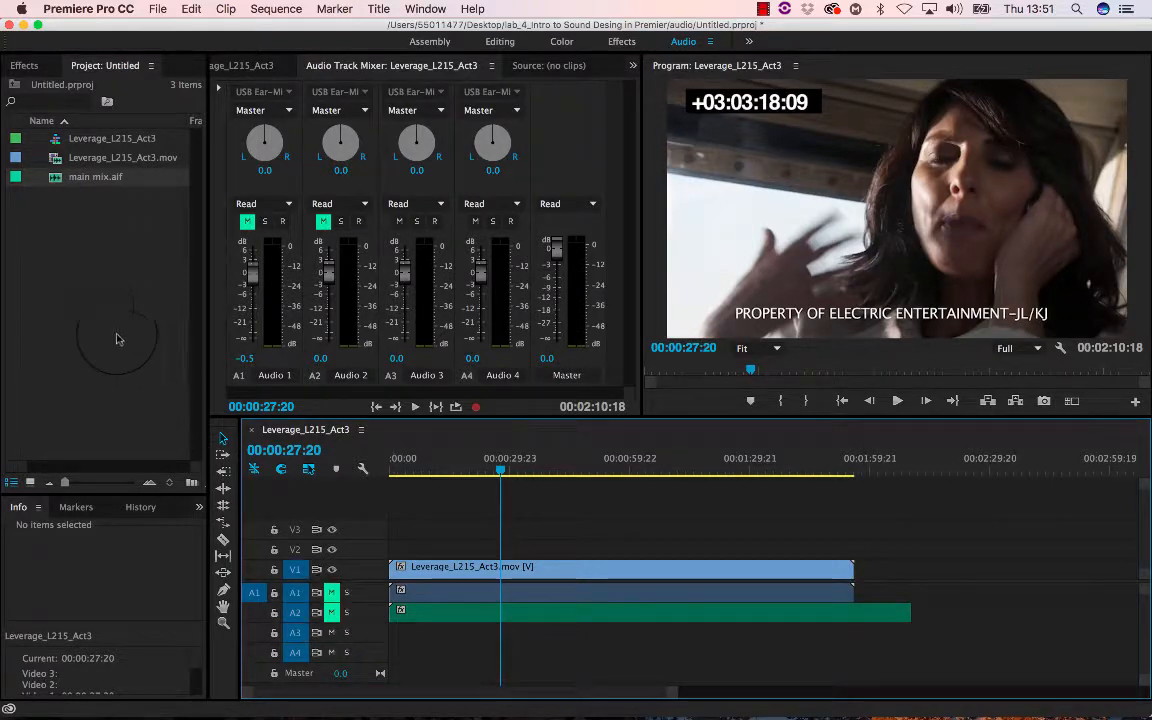
- Import the lab's audio folder into the project as a bin and check its contents
{"action": "right_click", "coordinate": [70, 271]}
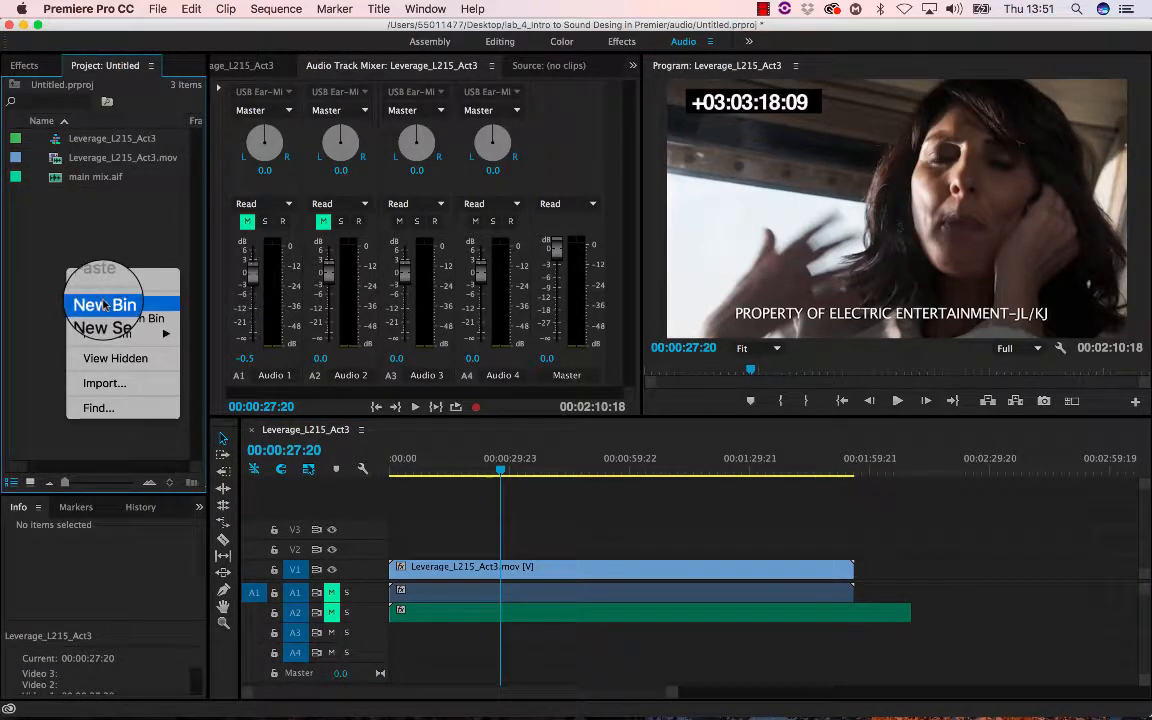
{"action": "left_click", "coordinate": [90, 384]}
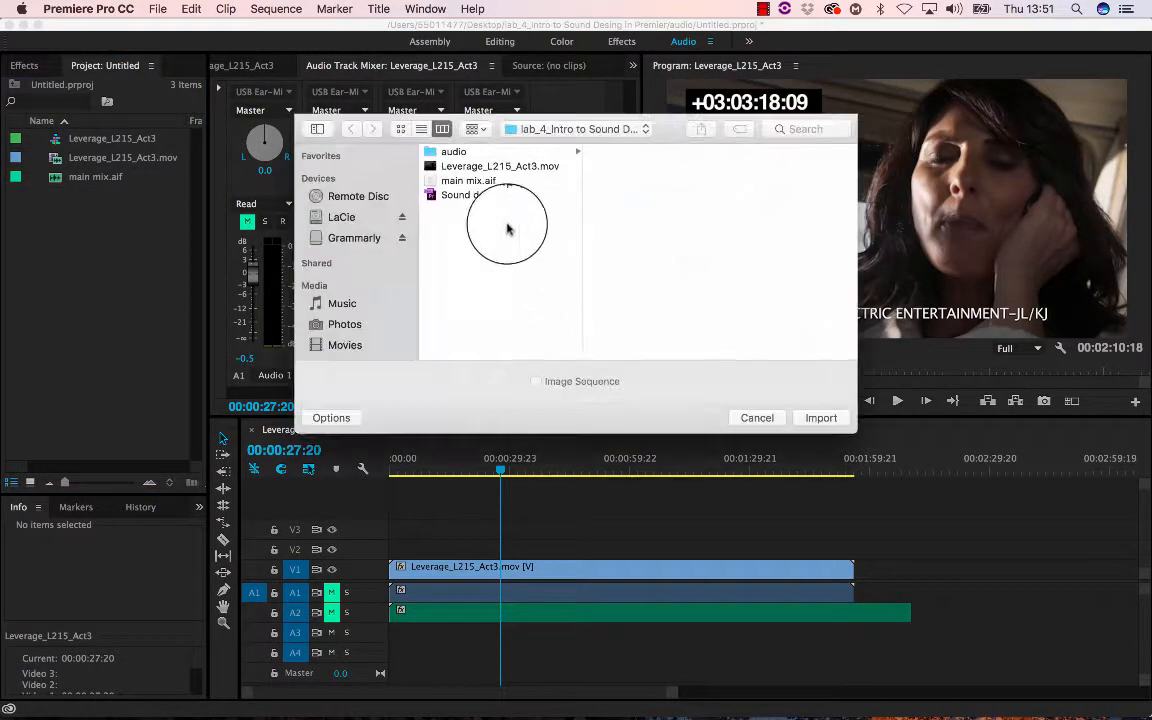
{"action": "left_click", "coordinate": [454, 151]}
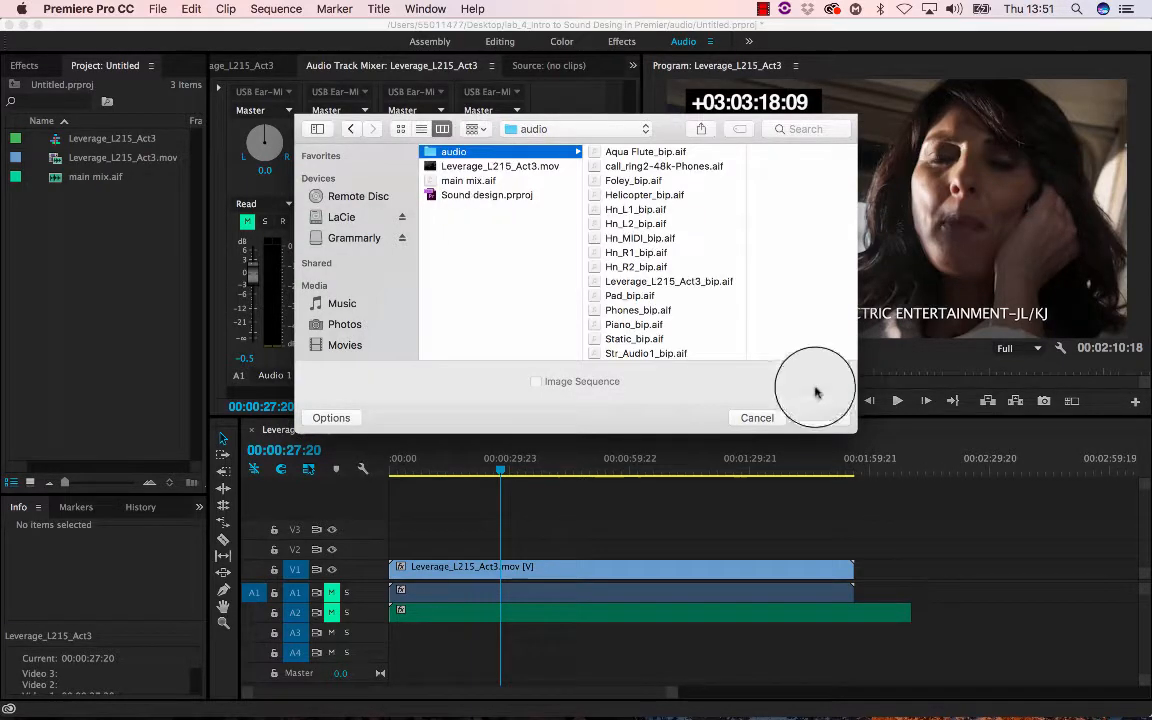
{"action": "left_click", "coordinate": [818, 417]}
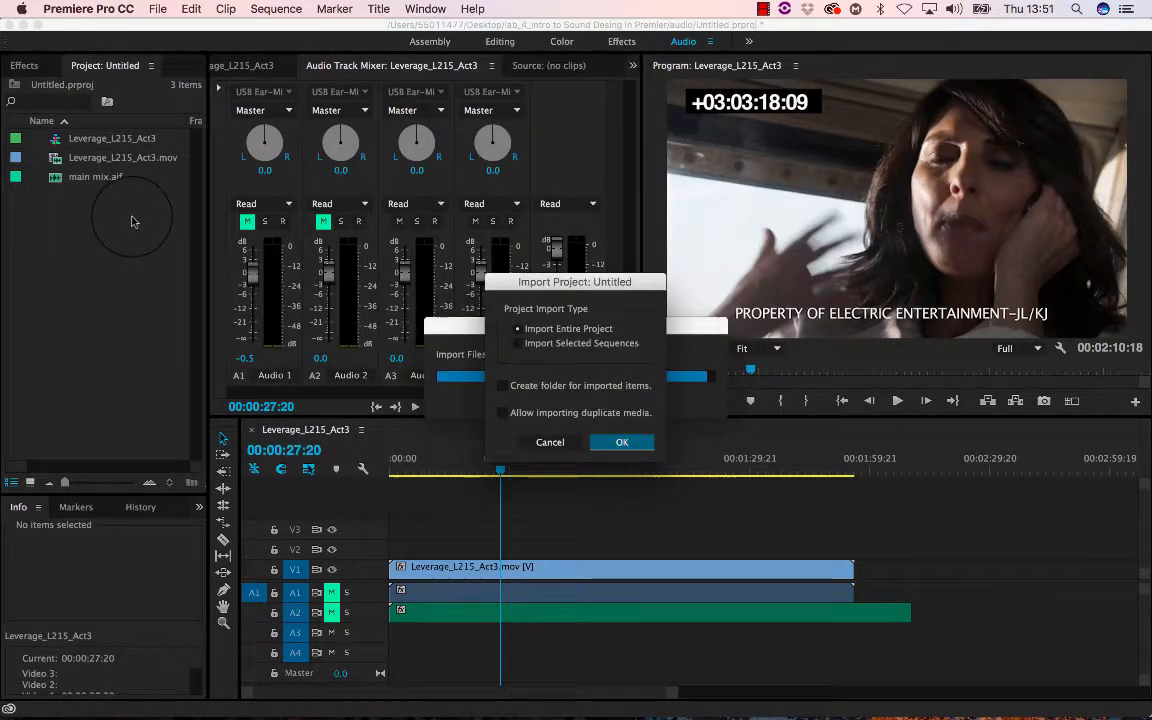
{"action": "left_click", "coordinate": [617, 443]}
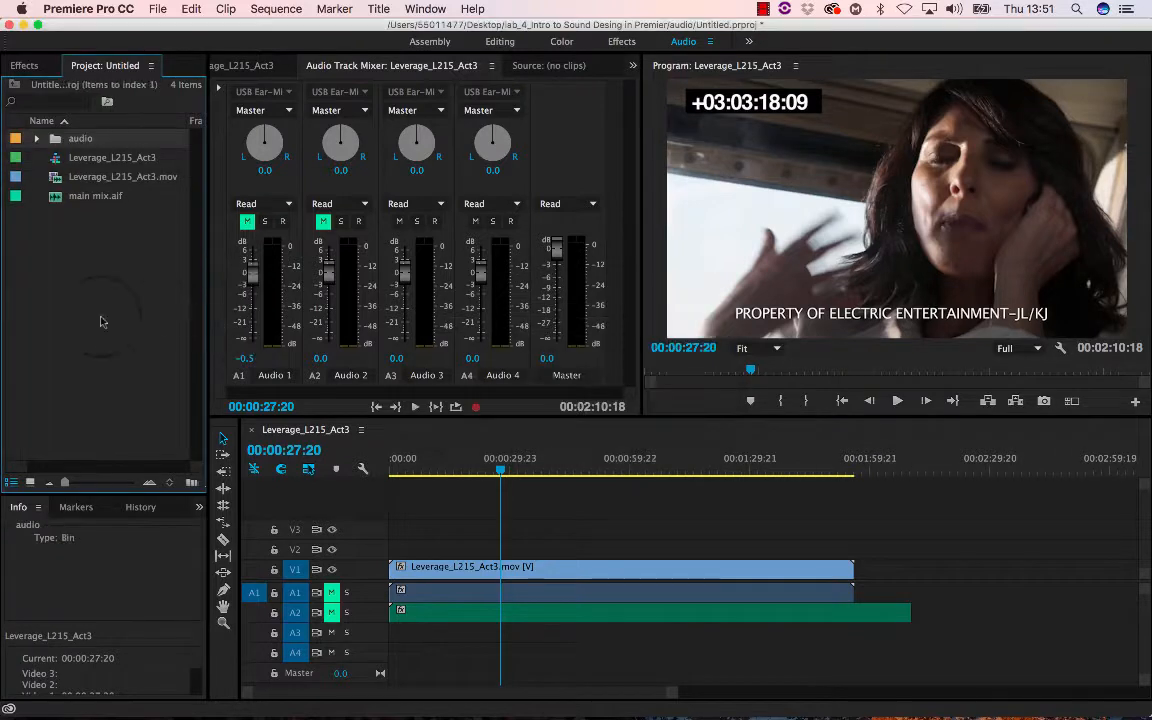
{"action": "left_click", "coordinate": [37, 139]}
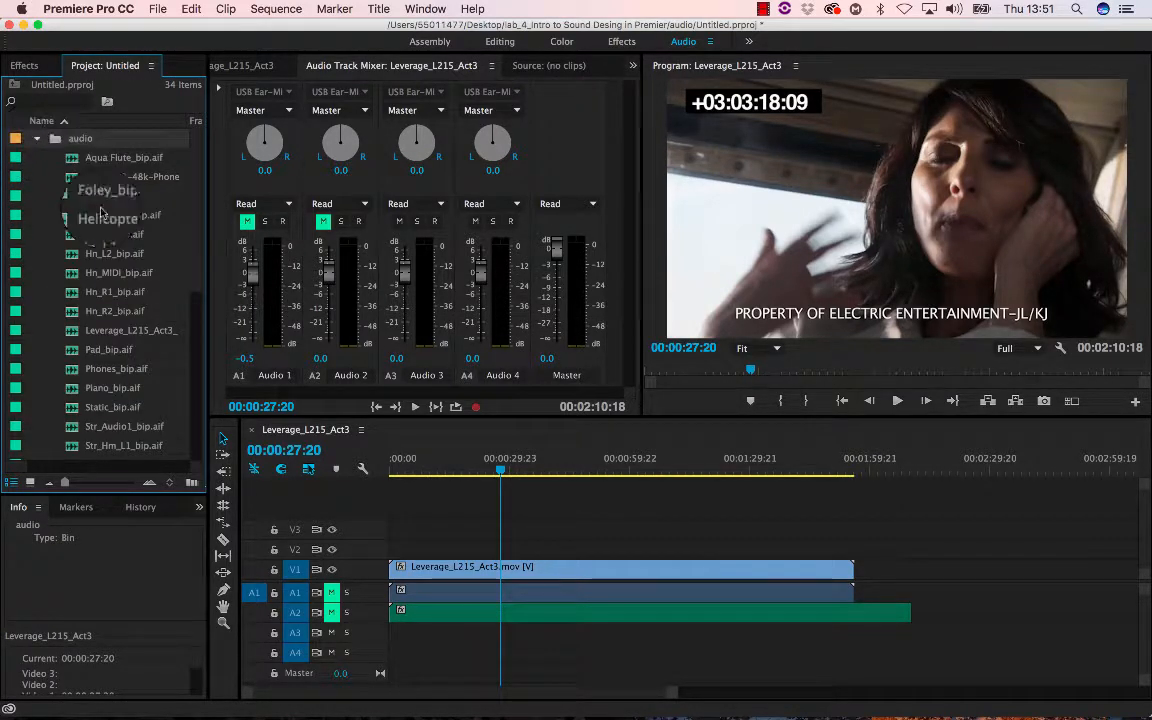
{"action": "left_click", "coordinate": [37, 139]}
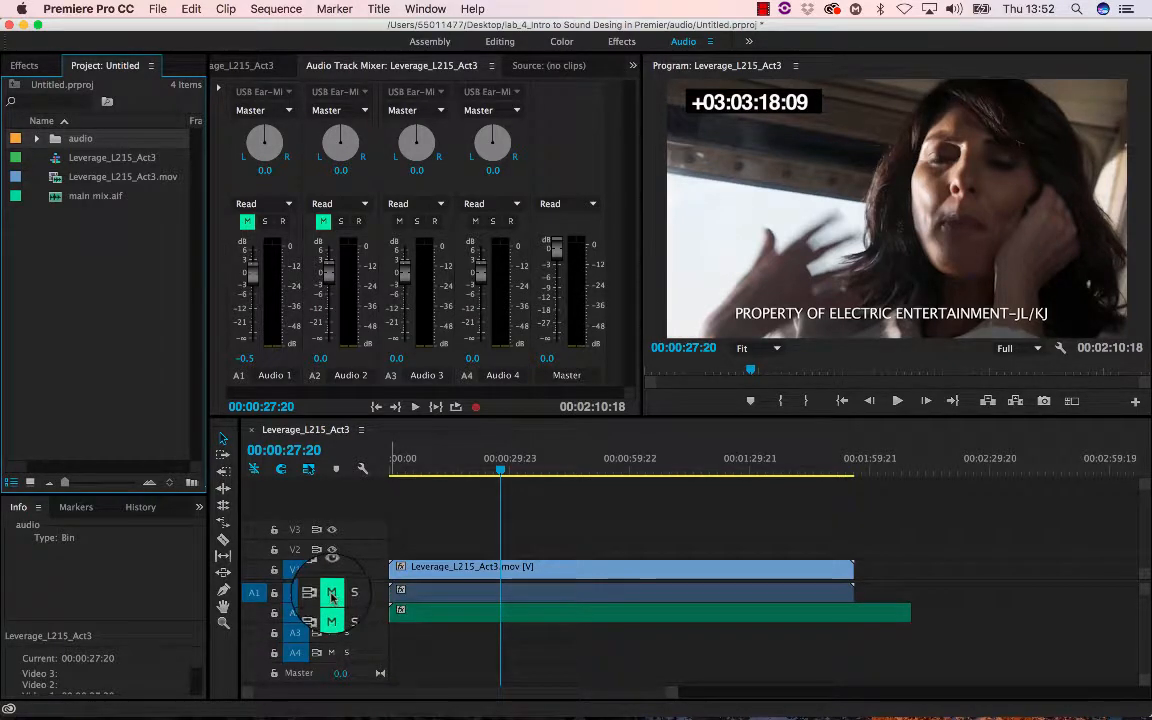
- Unmute track A1, play back the dialogue, and return the playhead to the start
{"action": "left_click", "coordinate": [331, 593]}
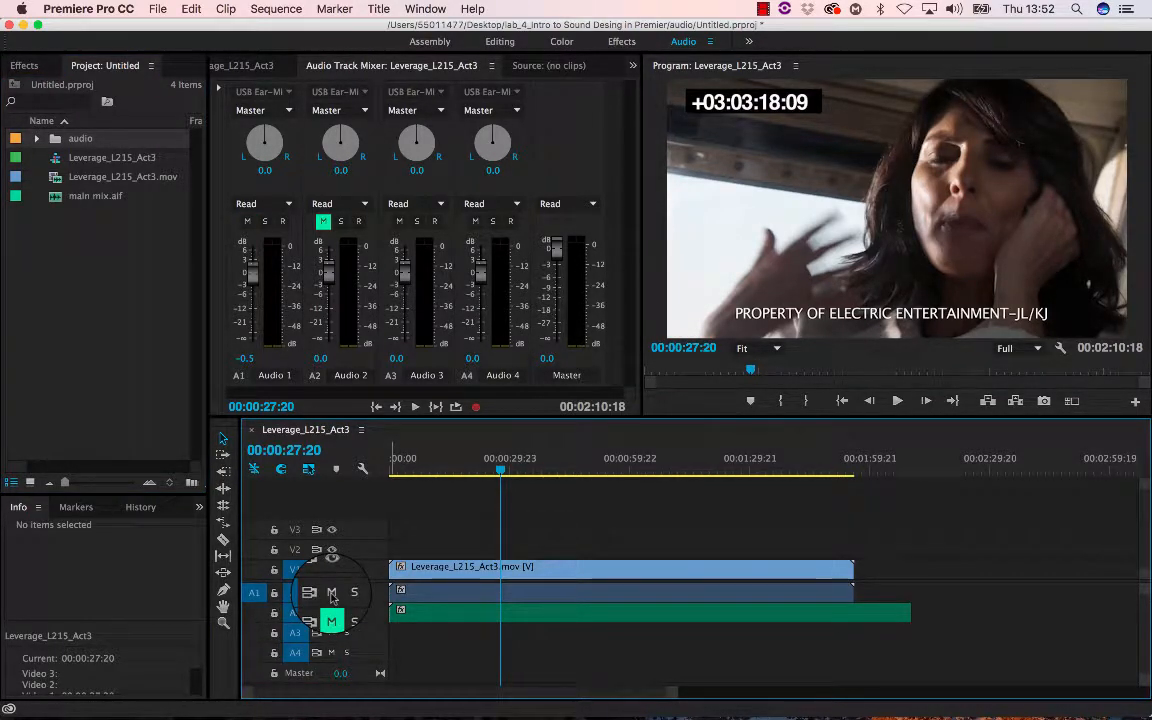
{"action": "key", "text": "space"}
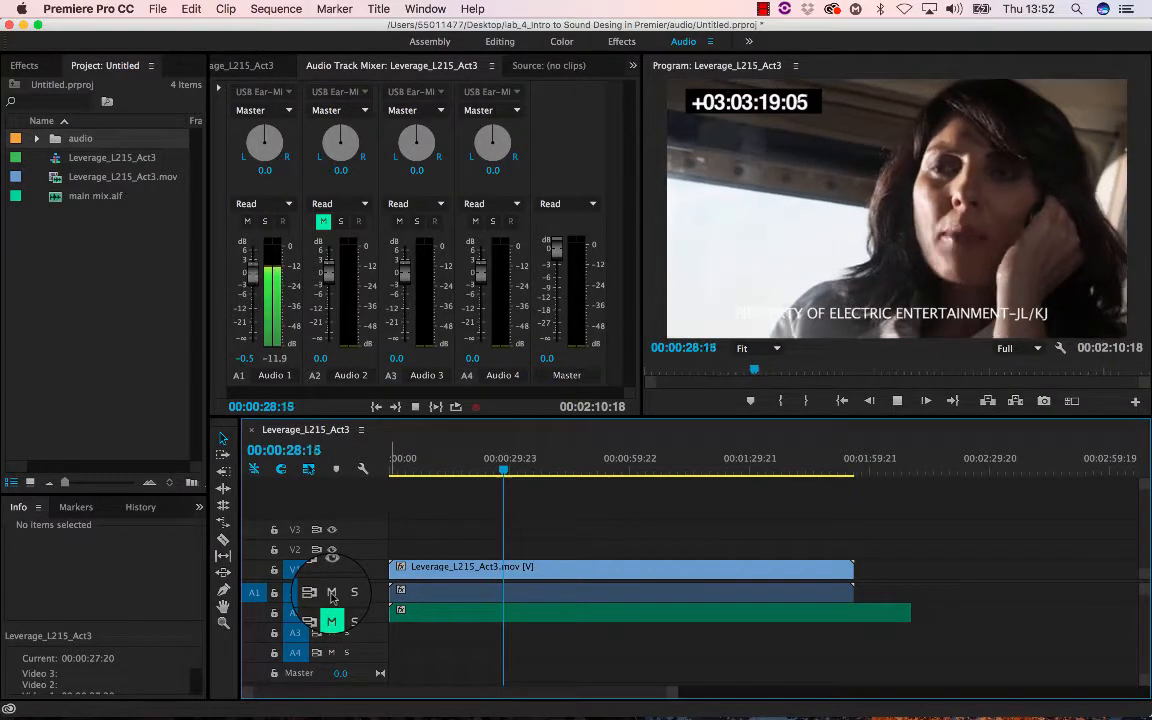
{"action": "key", "text": "XF86AudioRaiseVolume"}
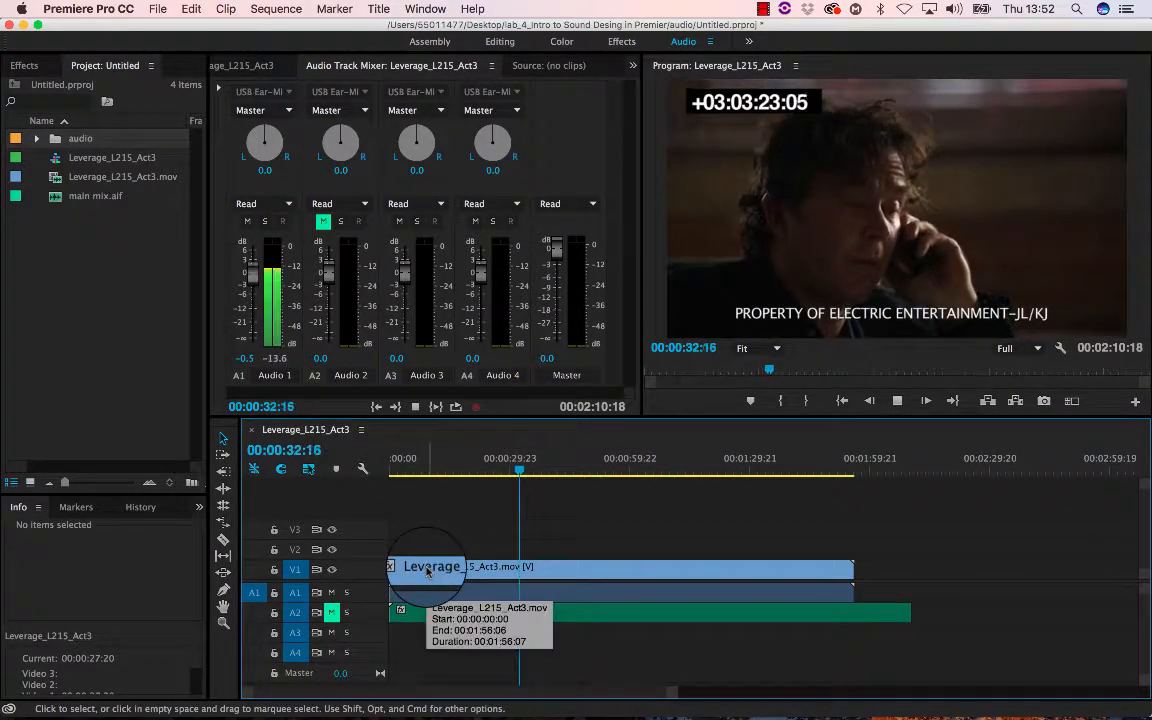
{"action": "key", "text": "space"}
{"action": "left_click_drag", "start_coordinate": [428, 477], "coordinate": [393, 472]}
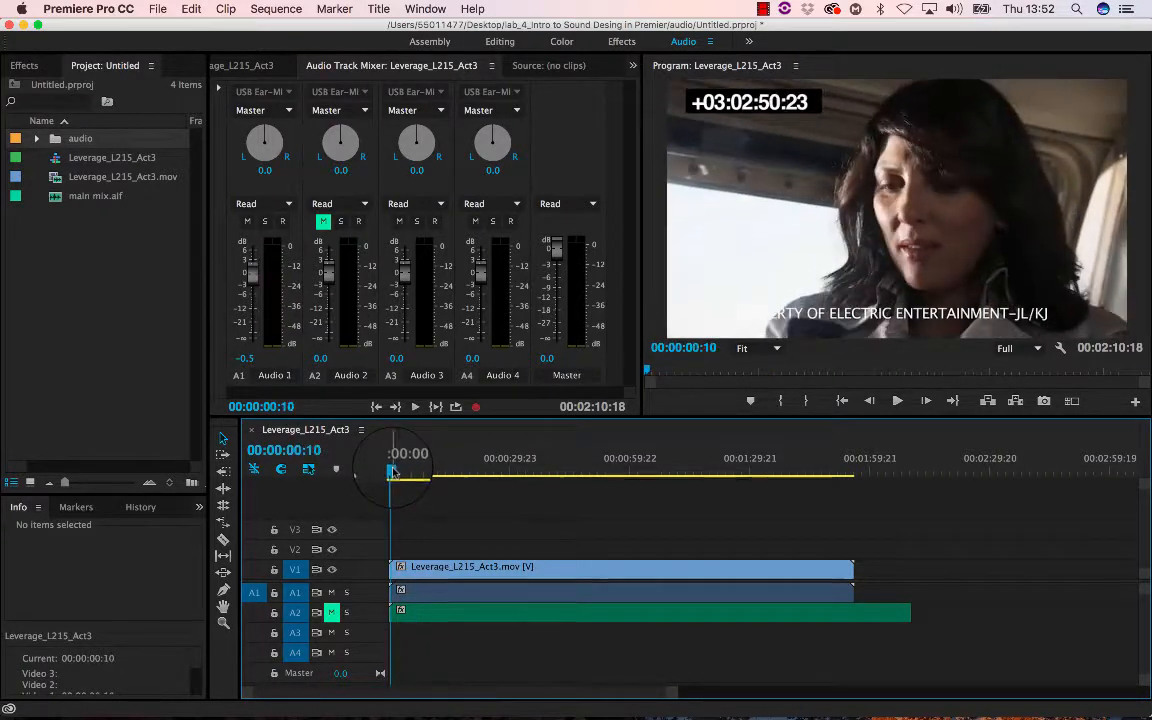
- Add Piano_bip.aif from the audio bin to track A3 and enlarge the A3 track height
{"action": "left_click", "coordinate": [36, 143]}
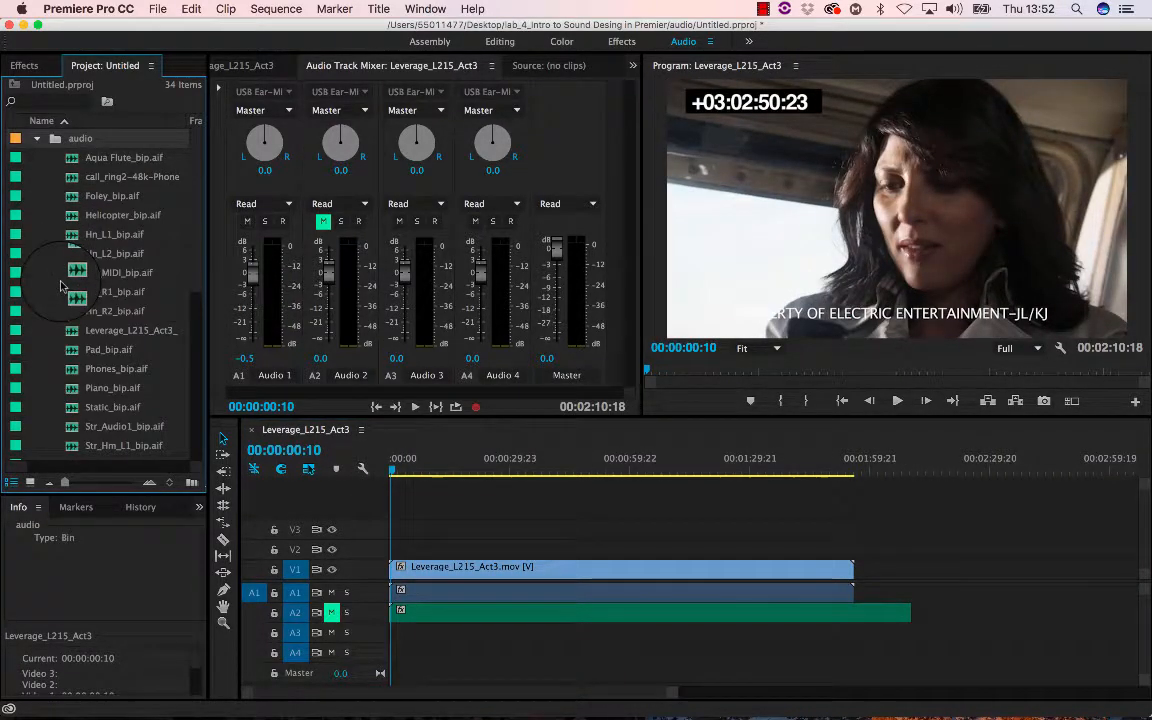
{"action": "scroll", "coordinate": [60, 287], "scroll_direction": "down", "scroll_amount": 3}
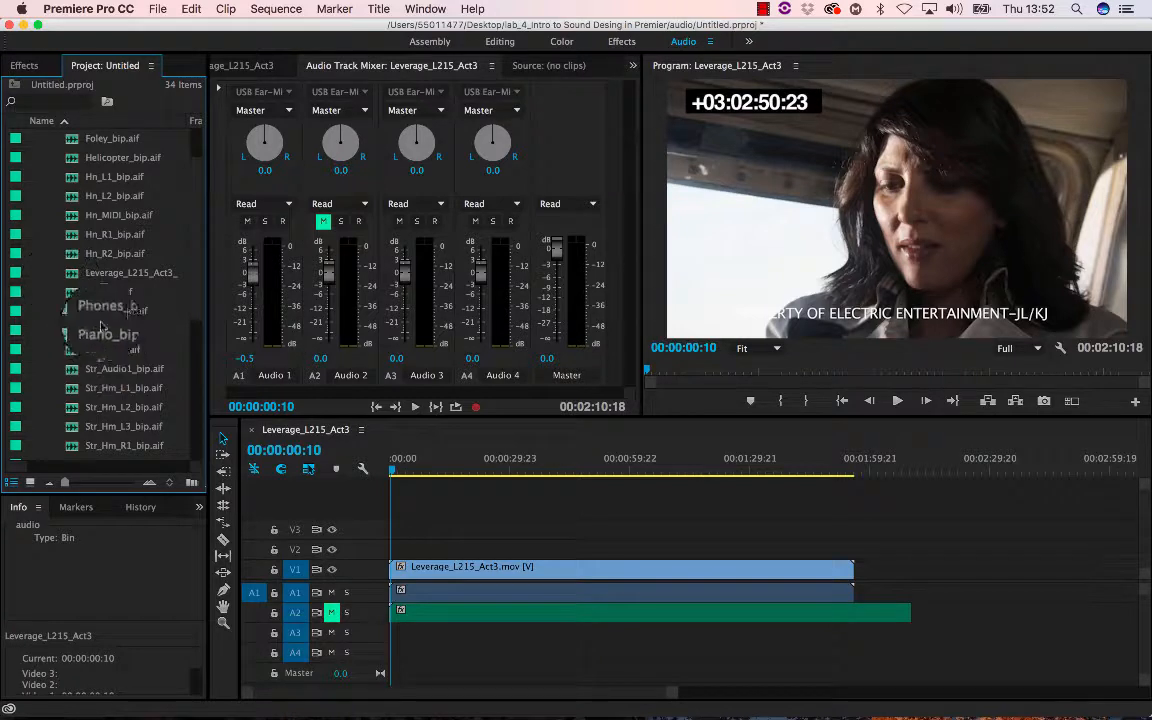
{"action": "left_click", "coordinate": [85, 333]}
{"action": "left_click_drag", "start_coordinate": [72, 335], "coordinate": [400, 640]}
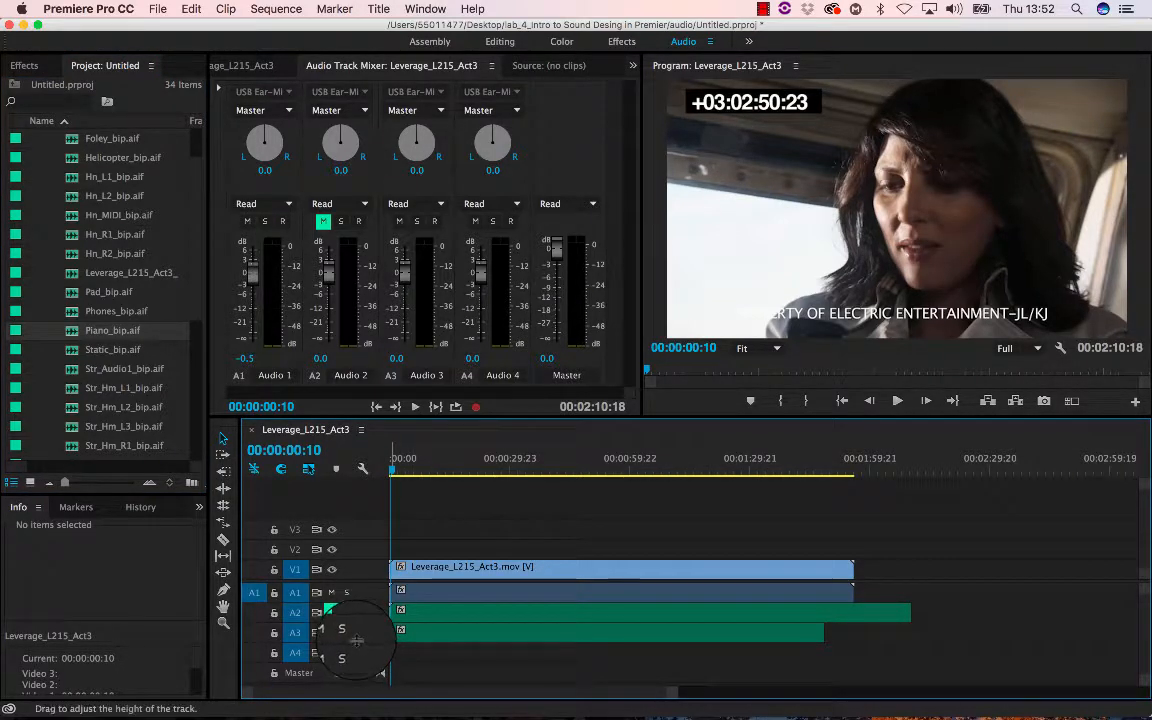
{"action": "left_click_drag", "start_coordinate": [356, 640], "coordinate": [356, 655]}
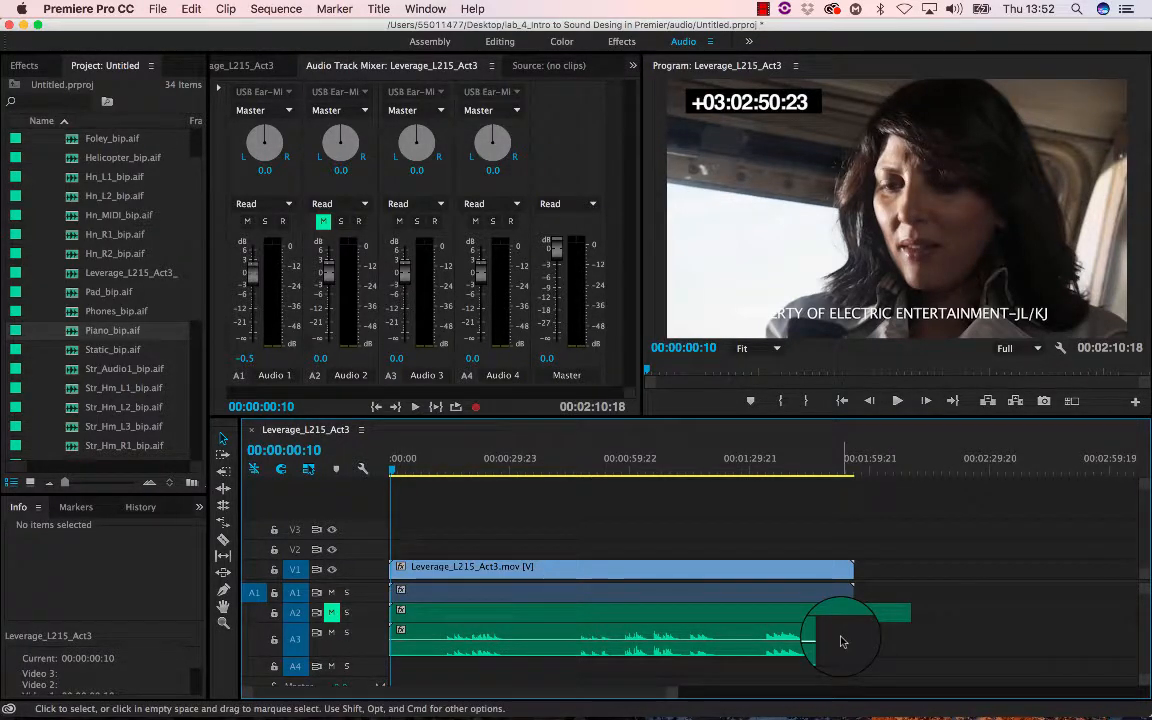
- Trim the piano clip's start to about 00:00:12:14 and move the clip back to the sequence start
{"action": "left_click_drag", "start_coordinate": [386, 466], "coordinate": [439, 478]}
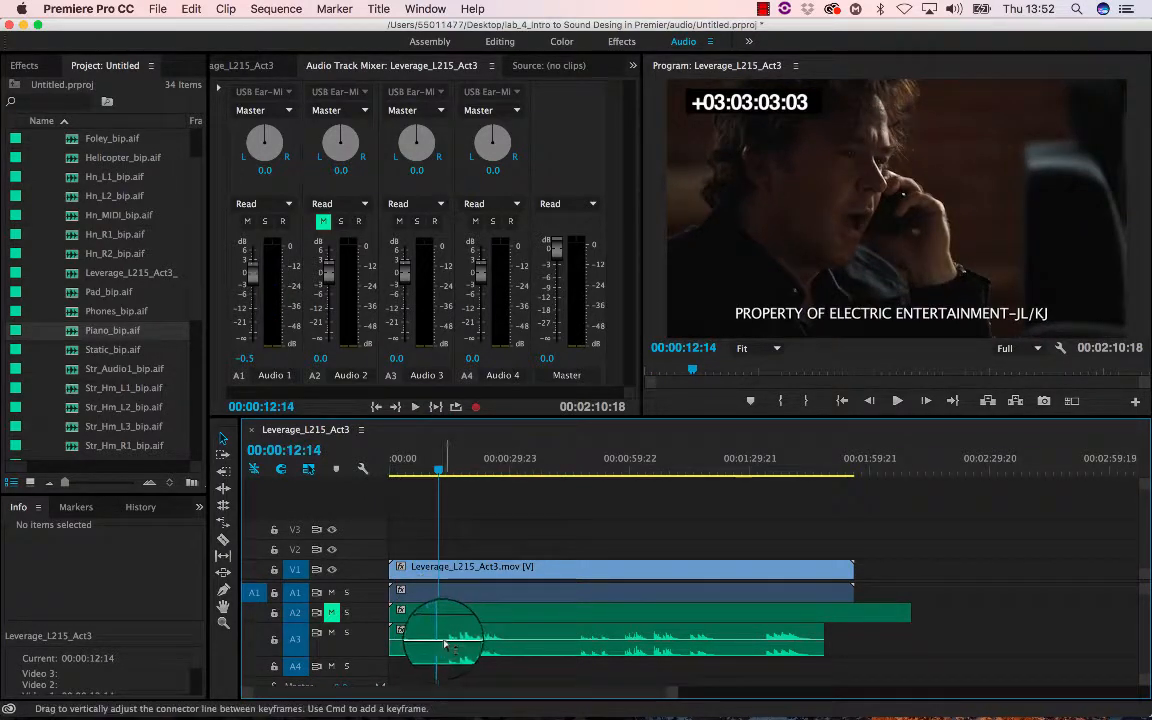
{"action": "left_click_drag", "start_coordinate": [402, 647], "coordinate": [506, 640]}
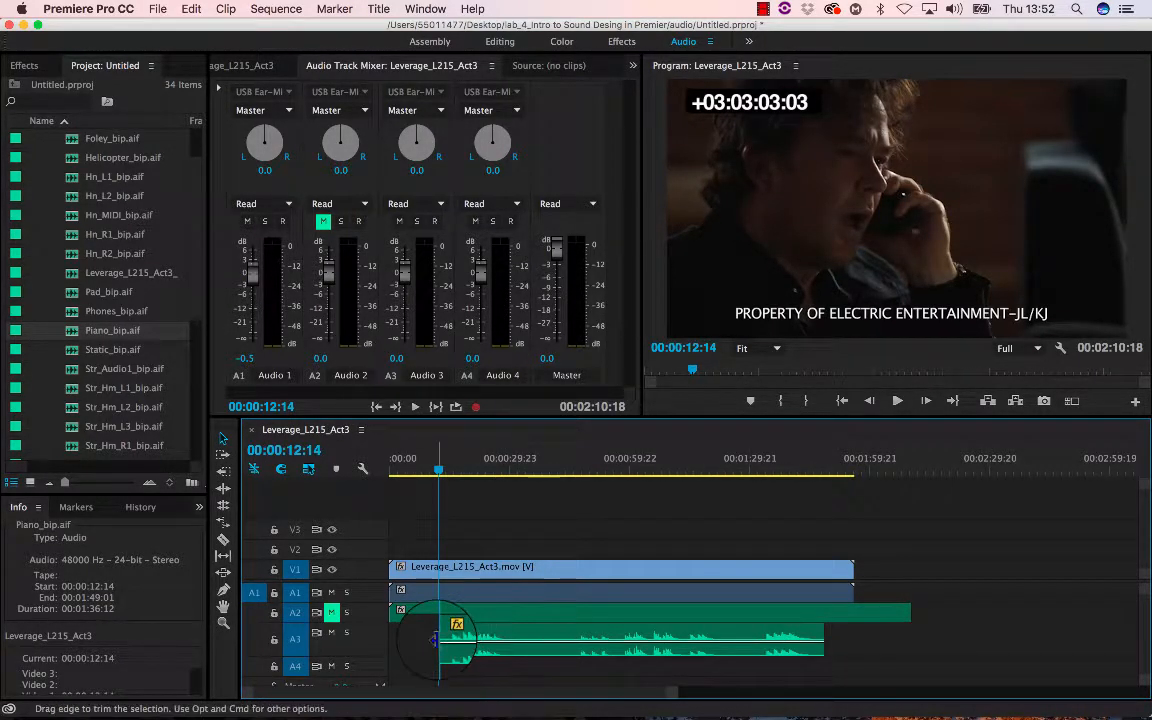
{"action": "left_click_drag", "start_coordinate": [435, 640], "coordinate": [391, 638]}
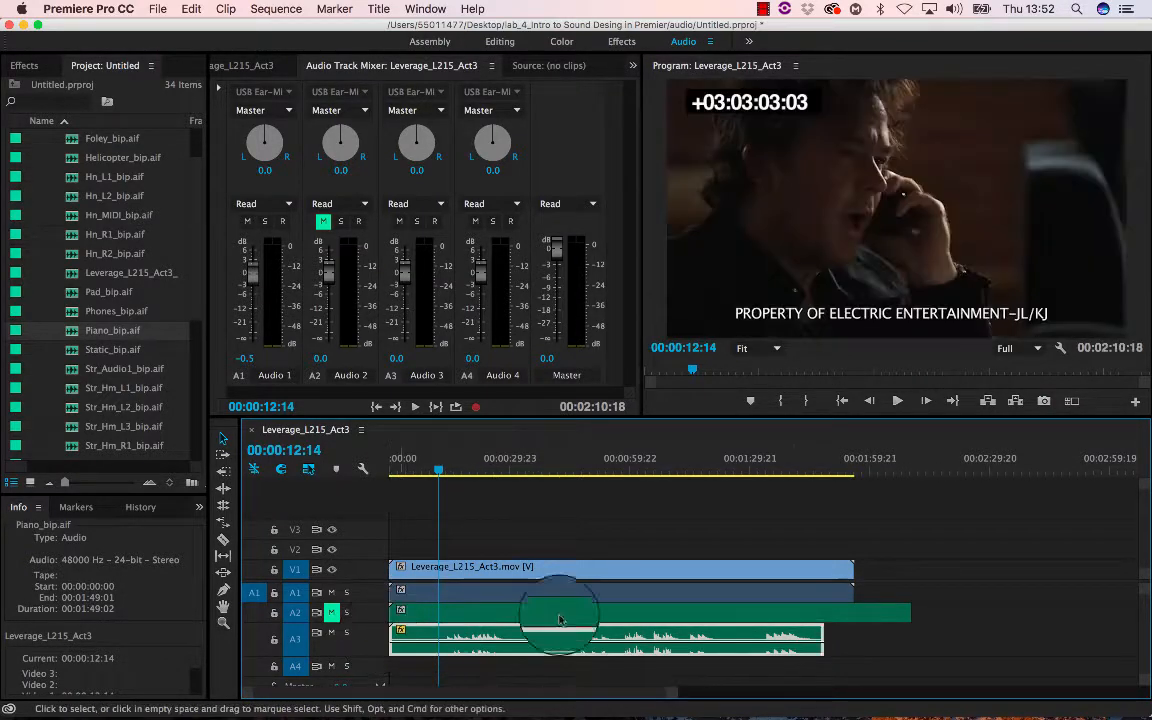
{"action": "left_click_drag", "start_coordinate": [823, 634], "coordinate": [905, 630]}
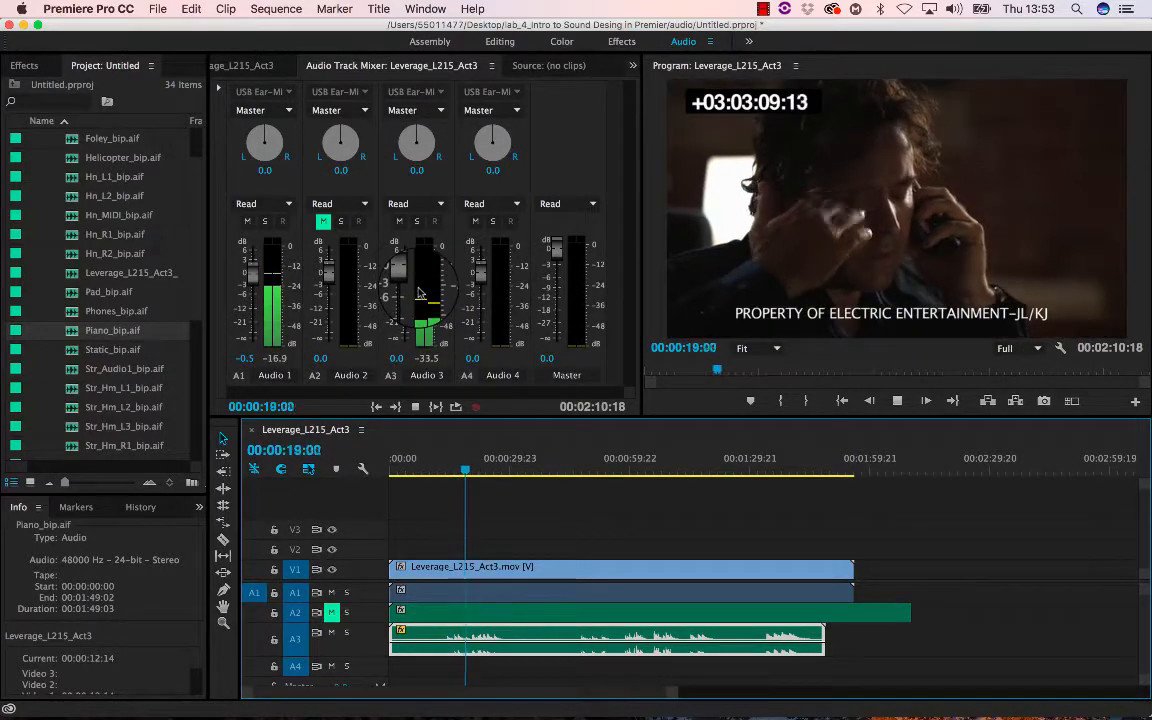
- Lower the Audio 3 track fader to about -4.7 dB while playing back
{"action": "left_click_drag", "start_coordinate": [404, 278], "coordinate": [406, 294]}
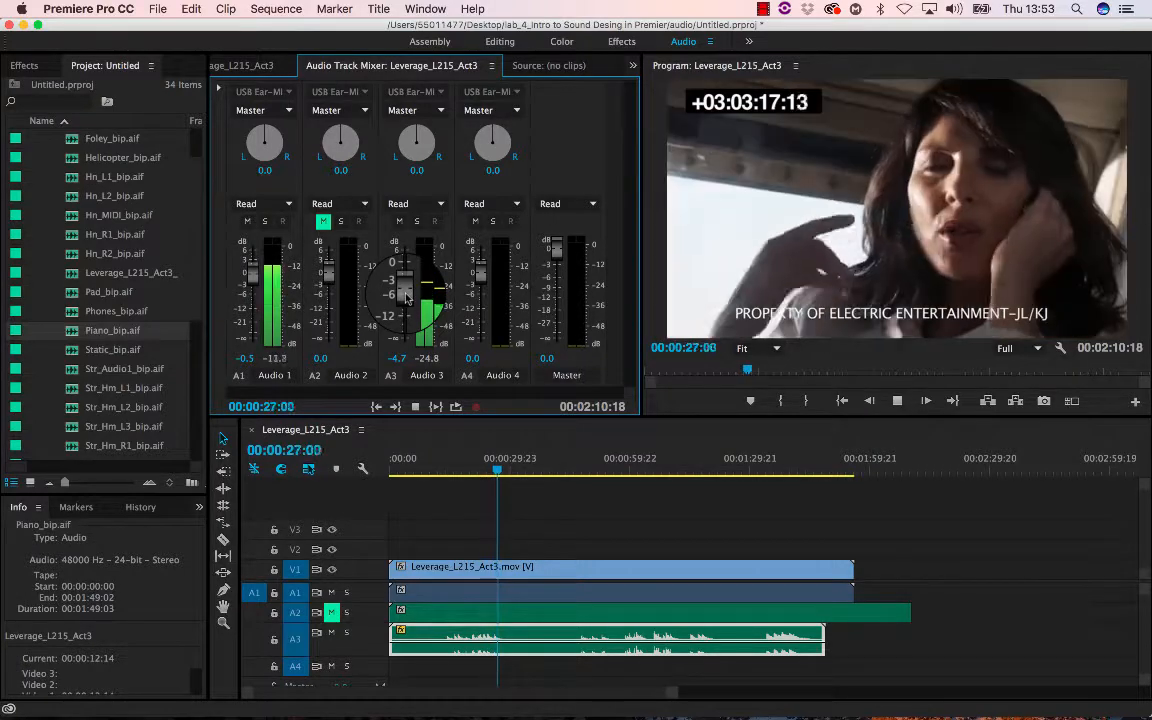
{"action": "key", "text": "space"}
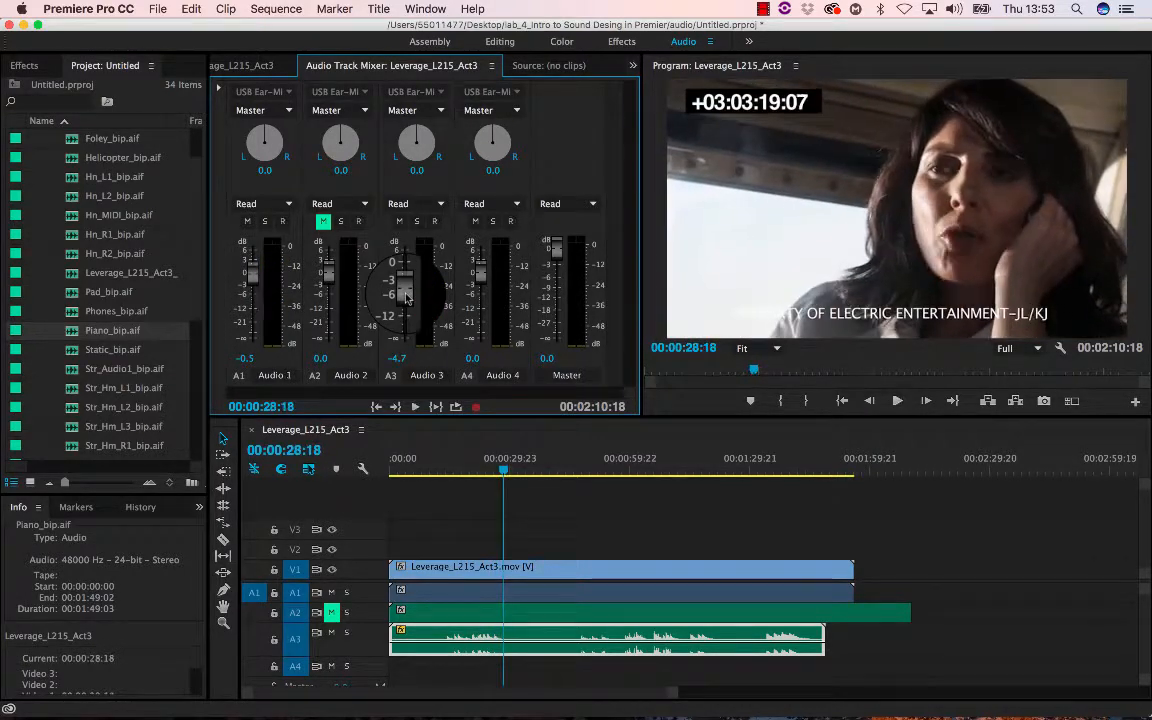
- Add Helicopter_bip.aif from the audio bin to track A4 and enlarge the A4 track height
{"action": "left_click", "coordinate": [115, 157]}
{"action": "scroll", "coordinate": [190, 458], "scroll_direction": "down", "scroll_amount": 2}
{"action": "scroll", "coordinate": [190, 458], "scroll_direction": "up", "scroll_amount": 3}
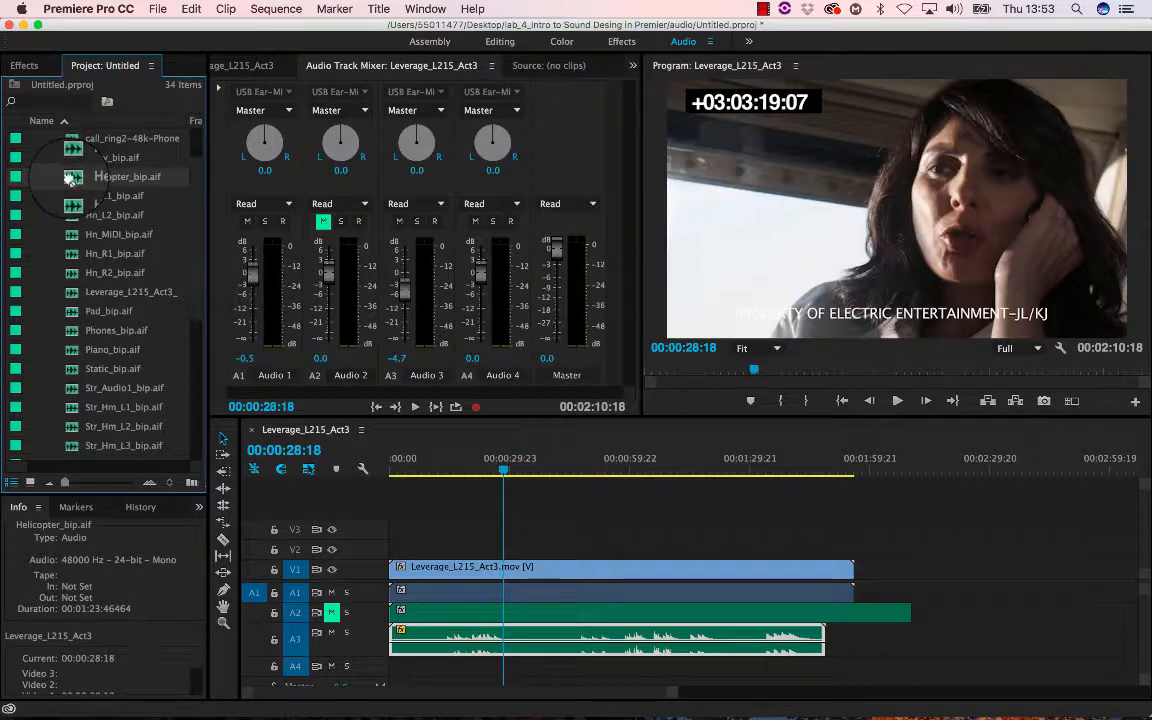
{"action": "left_click_drag", "start_coordinate": [479, 694], "coordinate": [432, 671]}
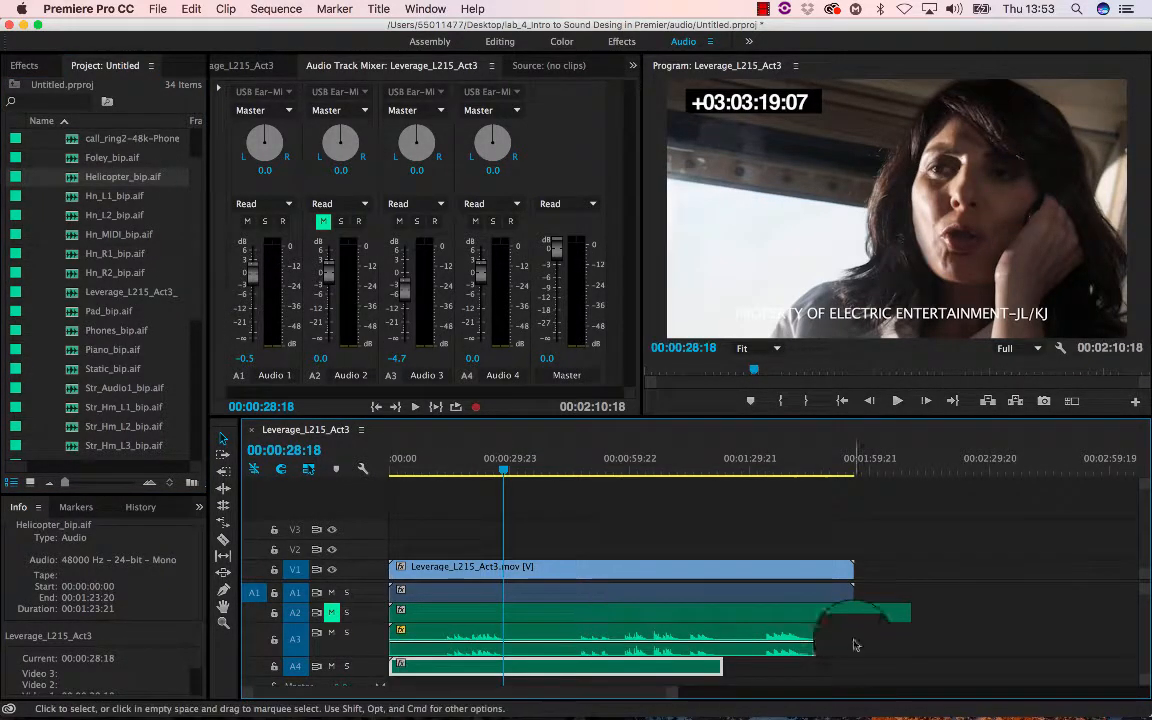
{"action": "scroll", "coordinate": [860, 630], "scroll_direction": "down", "scroll_amount": 3}
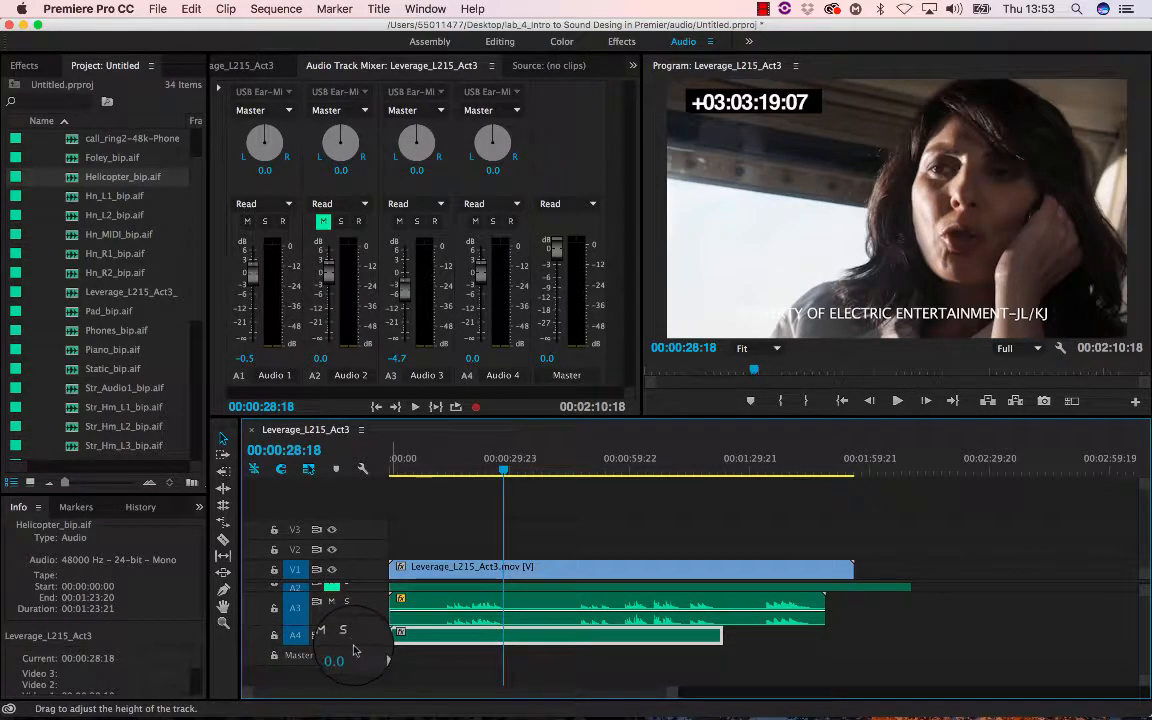
{"action": "left_click_drag", "start_coordinate": [354, 645], "coordinate": [354, 664]}
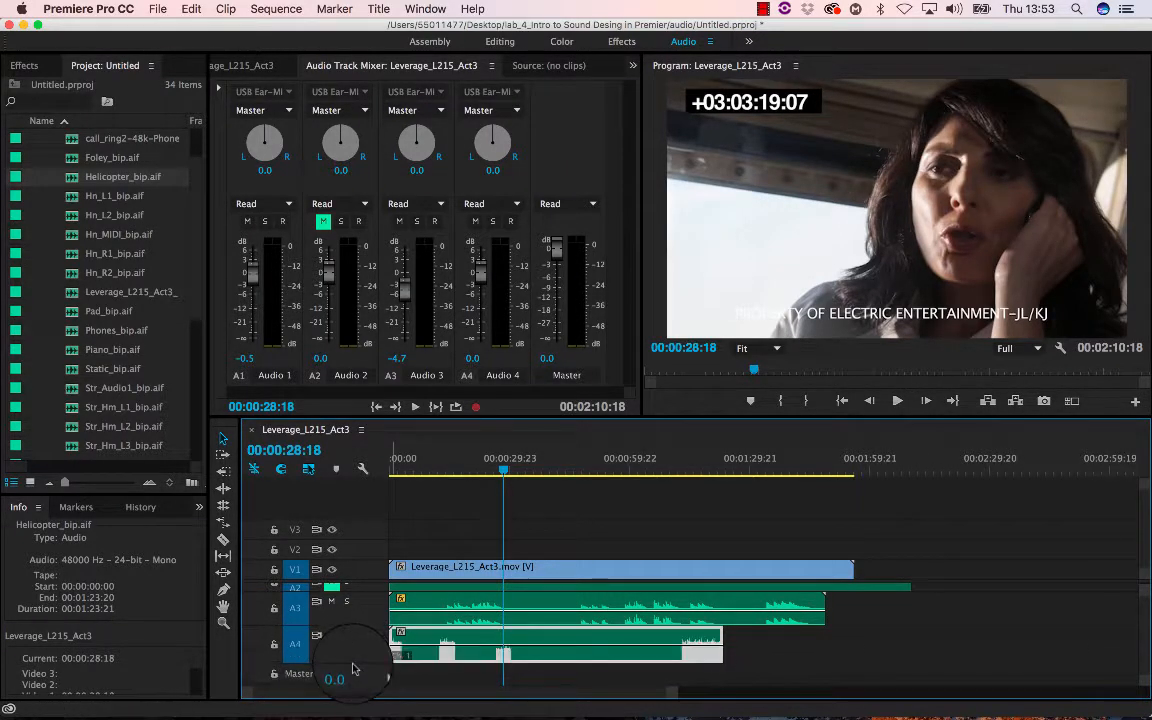
- Play the sequence from the start, then trim the helicopter clip on A4 down to about 4 seconds
{"action": "left_click_drag", "start_coordinate": [502, 481], "coordinate": [372, 478]}
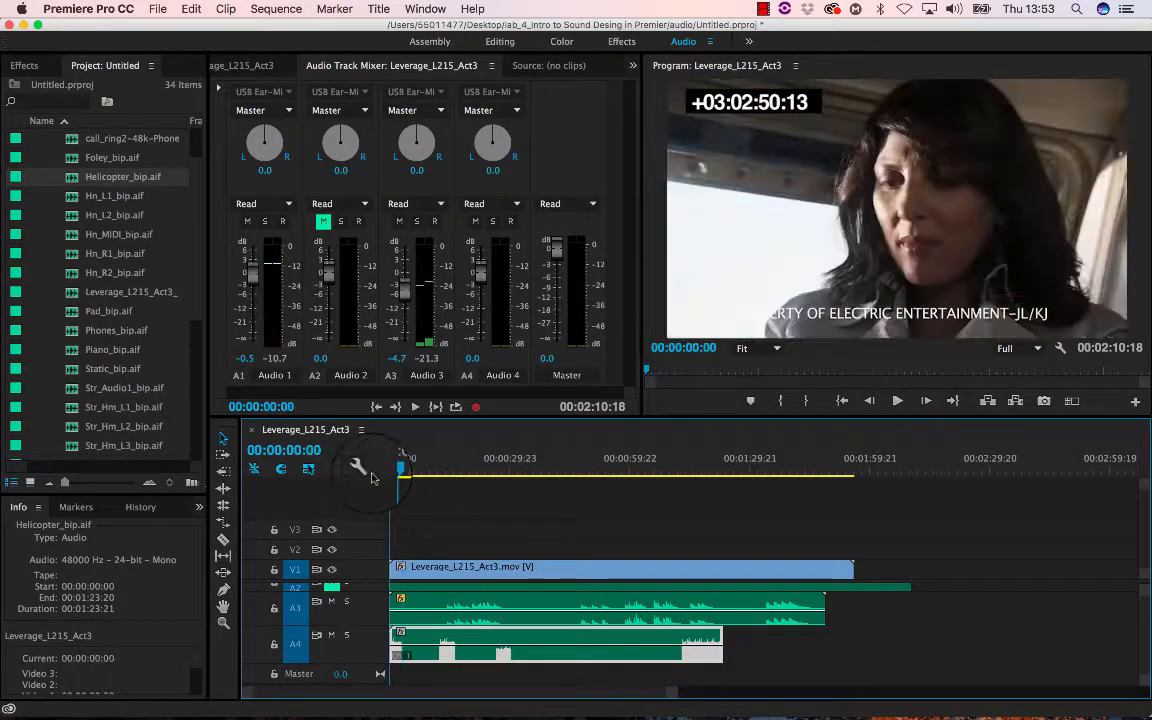
{"action": "key", "text": "space"}
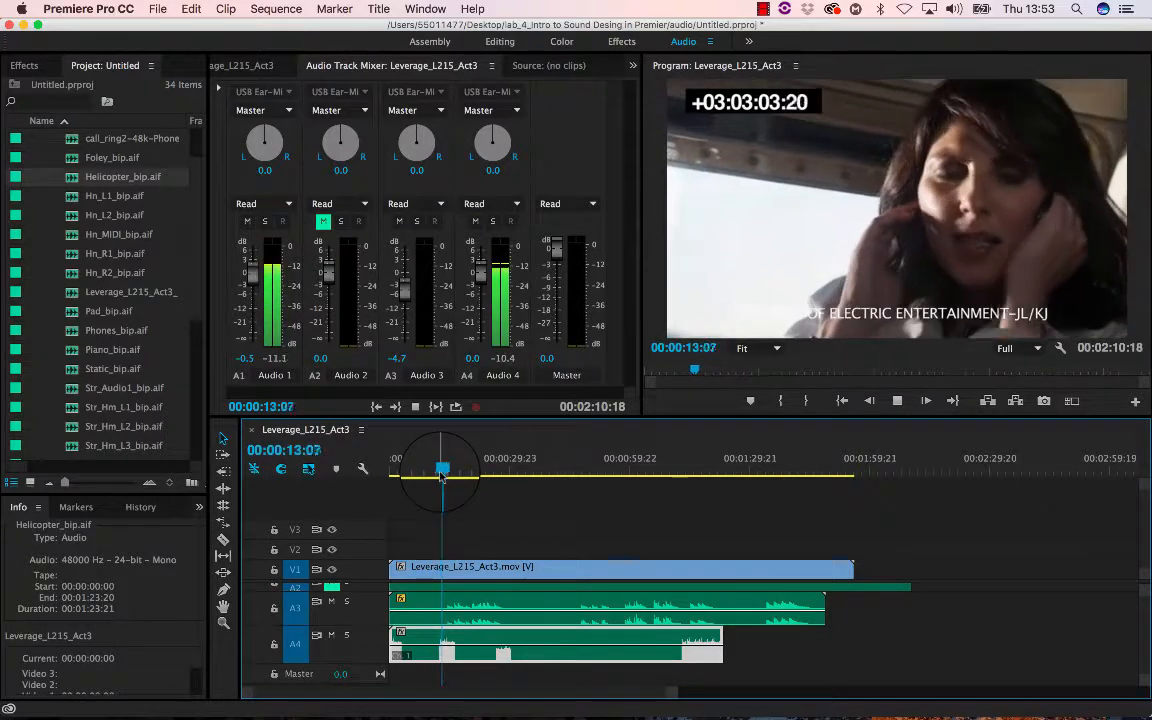
{"action": "key", "text": "space"}
{"action": "left_click_drag", "start_coordinate": [446, 470], "coordinate": [391, 466]}
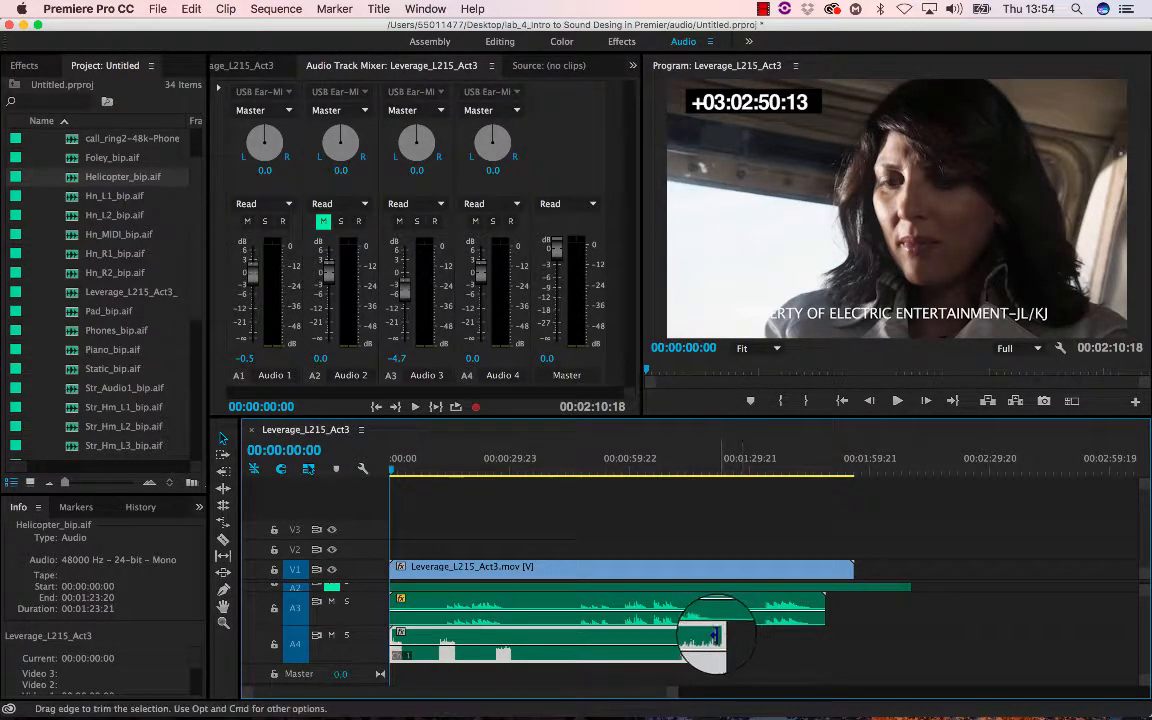
{"action": "left_click_drag", "start_coordinate": [720, 638], "coordinate": [395, 640]}
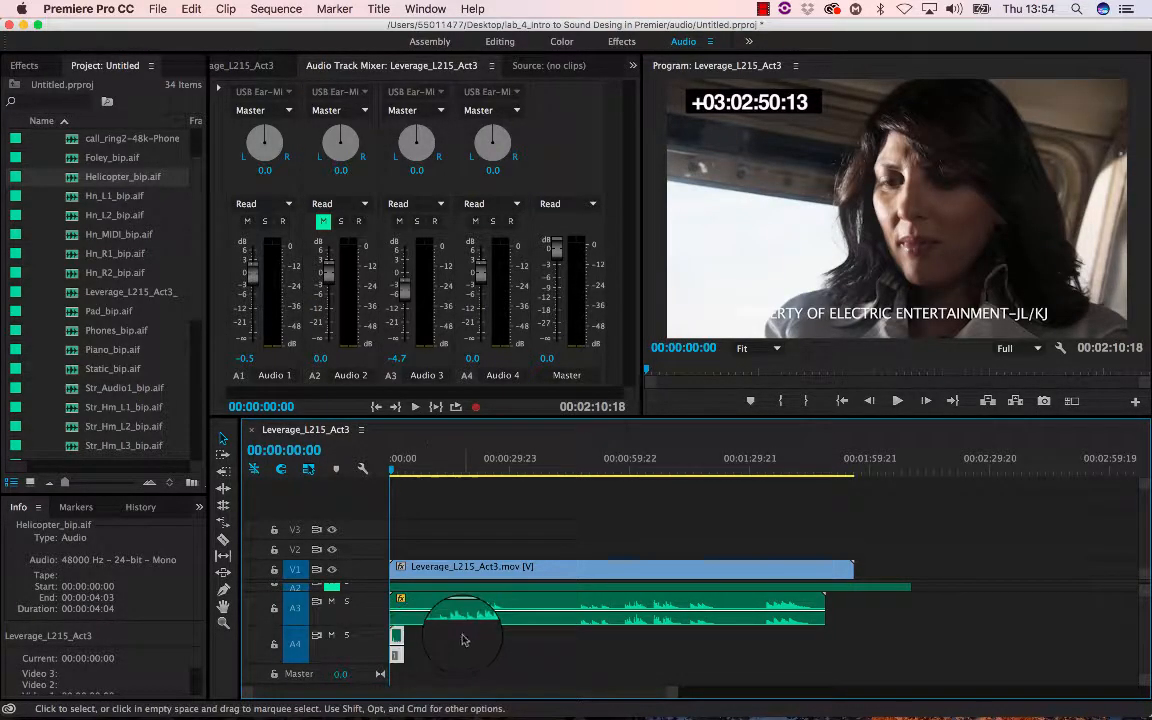
- Move the playhead to 00:00:16:00 and extend the helicopter clip on A4 back out to about 1:23 in length
{"action": "left_click_drag", "start_coordinate": [400, 470], "coordinate": [453, 472]}
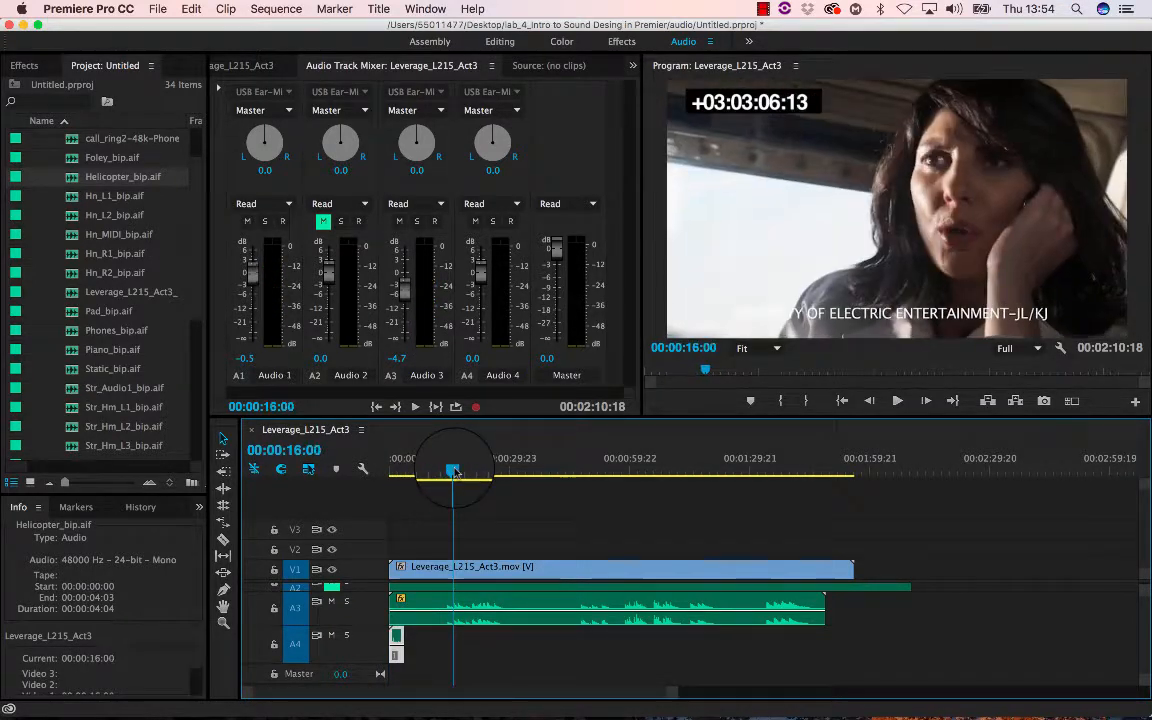
{"action": "left_click_drag", "start_coordinate": [401, 645], "coordinate": [880, 618]}
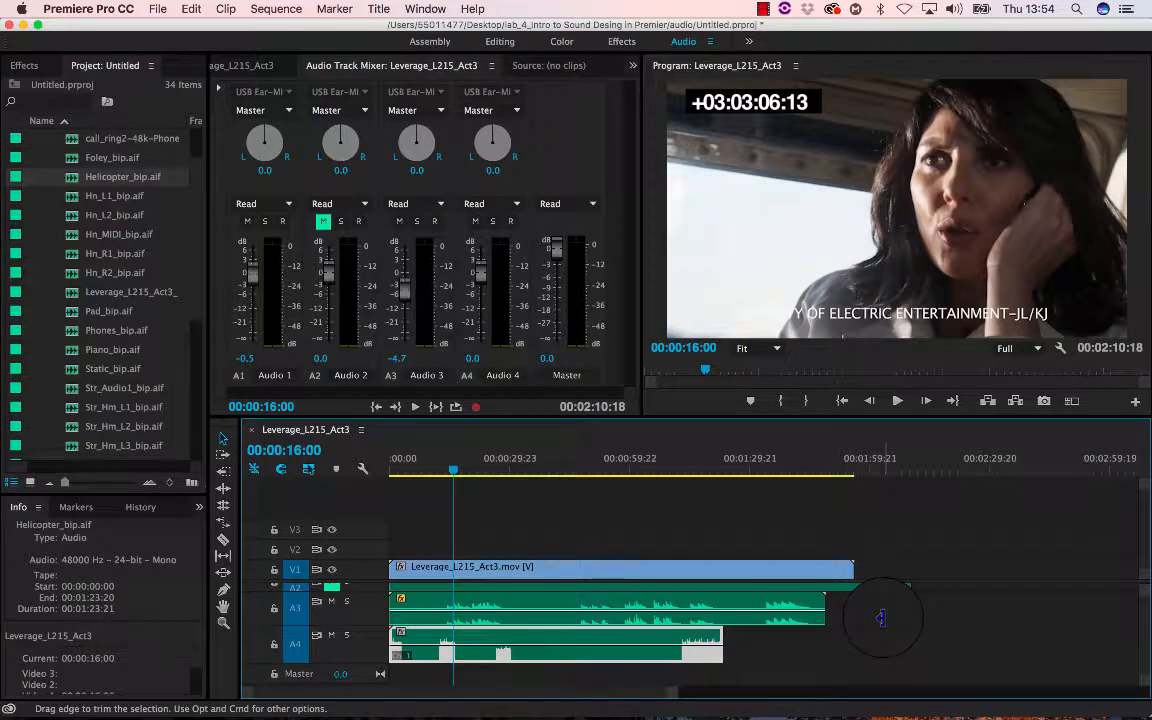
{"action": "scroll", "coordinate": [880, 618], "scroll_direction": "up", "scroll_amount": 2}
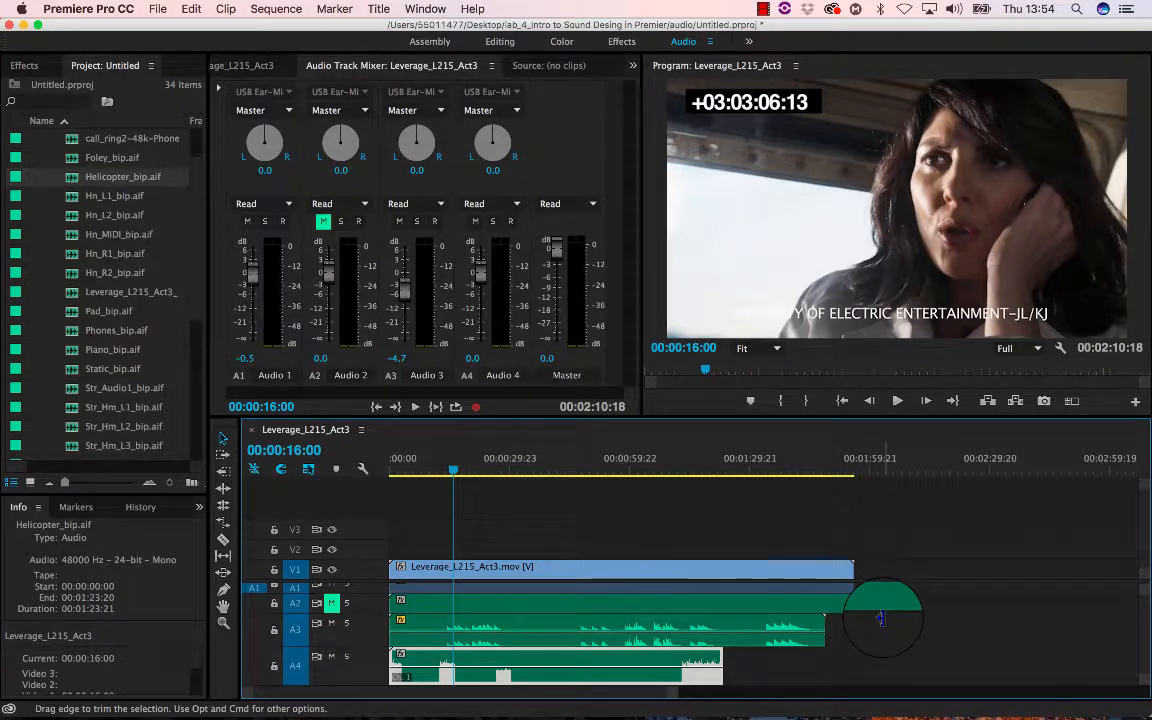
{"action": "scroll", "coordinate": [880, 618], "scroll_direction": "down", "scroll_amount": 2}
{"action": "scroll", "coordinate": [880, 618], "scroll_direction": "down", "scroll_amount": 2}
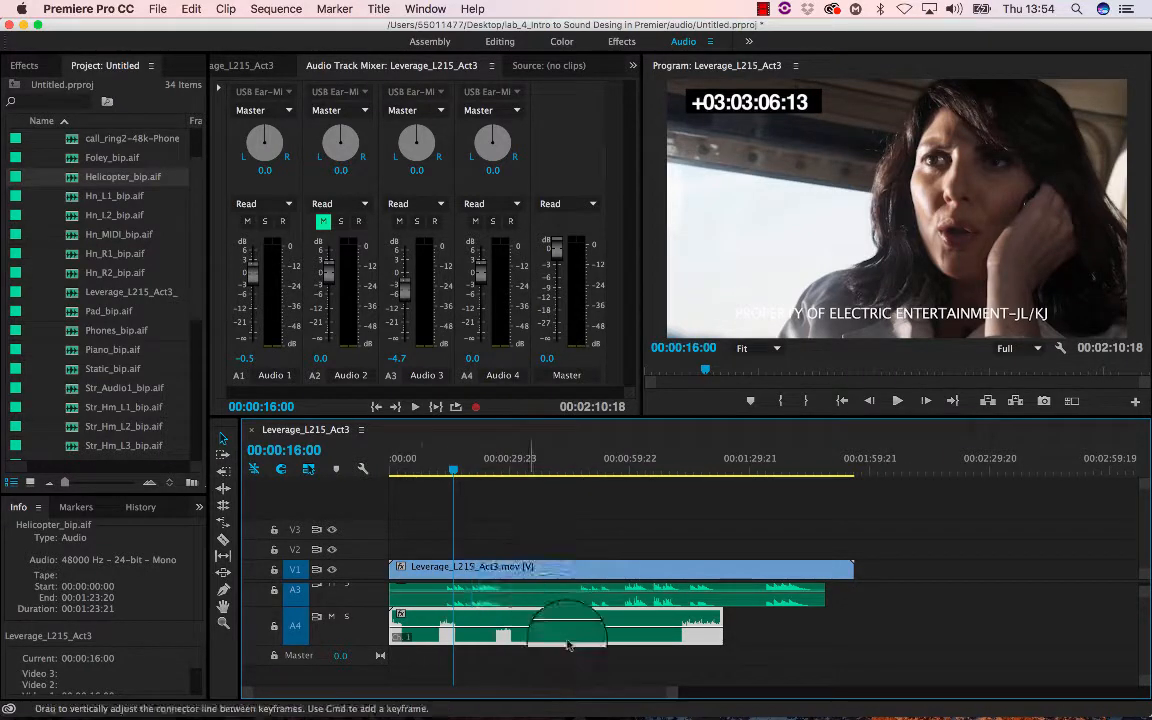
{"action": "double_click", "coordinate": [362, 630]}
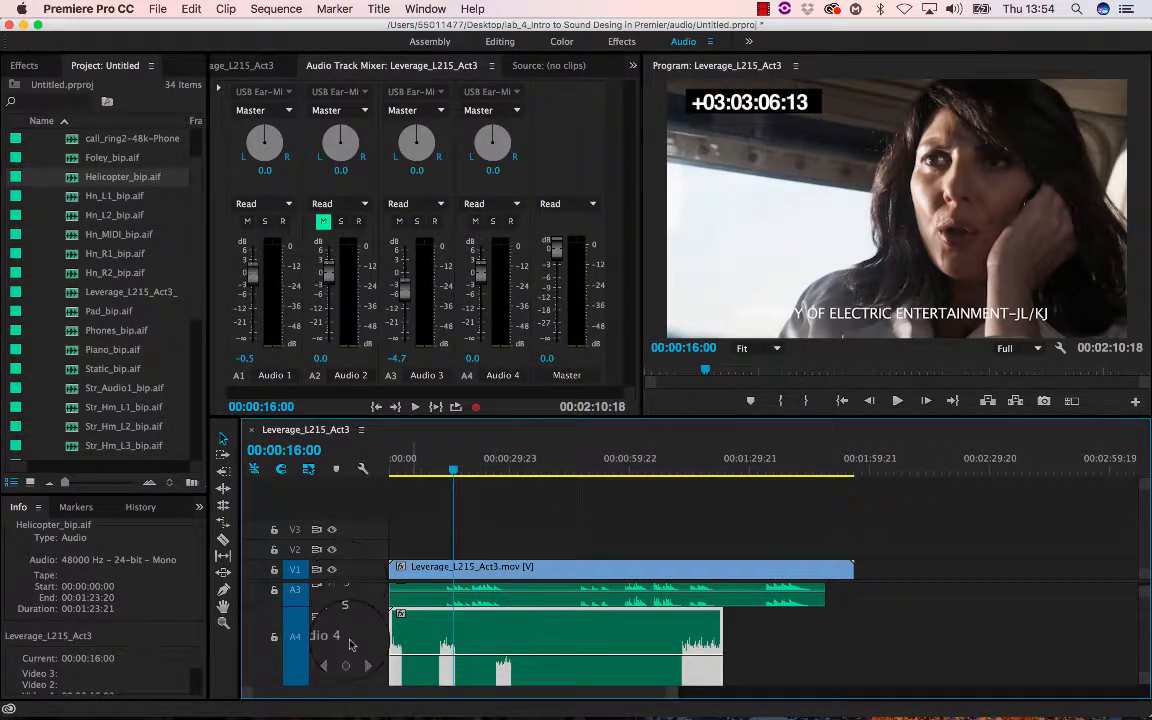
{"action": "double_click", "coordinate": [349, 644]}
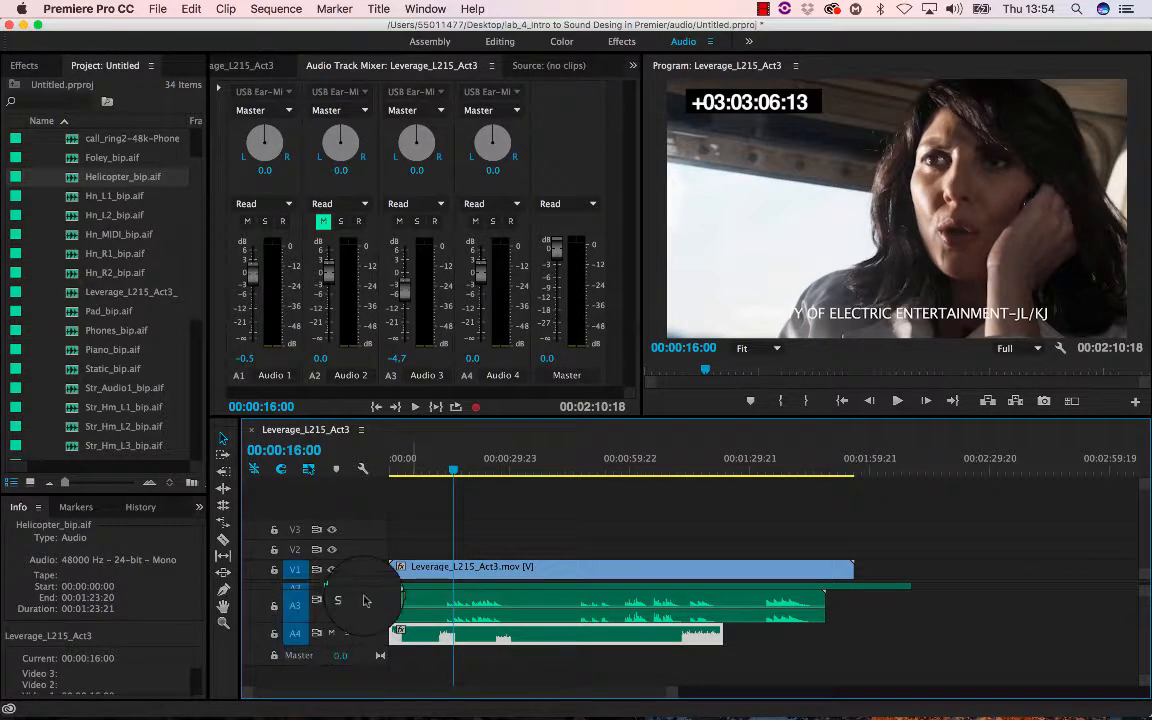
{"action": "scroll", "coordinate": [131, 290], "scroll_direction": "down", "scroll_amount": 5}
{"action": "scroll", "coordinate": [131, 290], "scroll_direction": "up", "scroll_amount": 8}
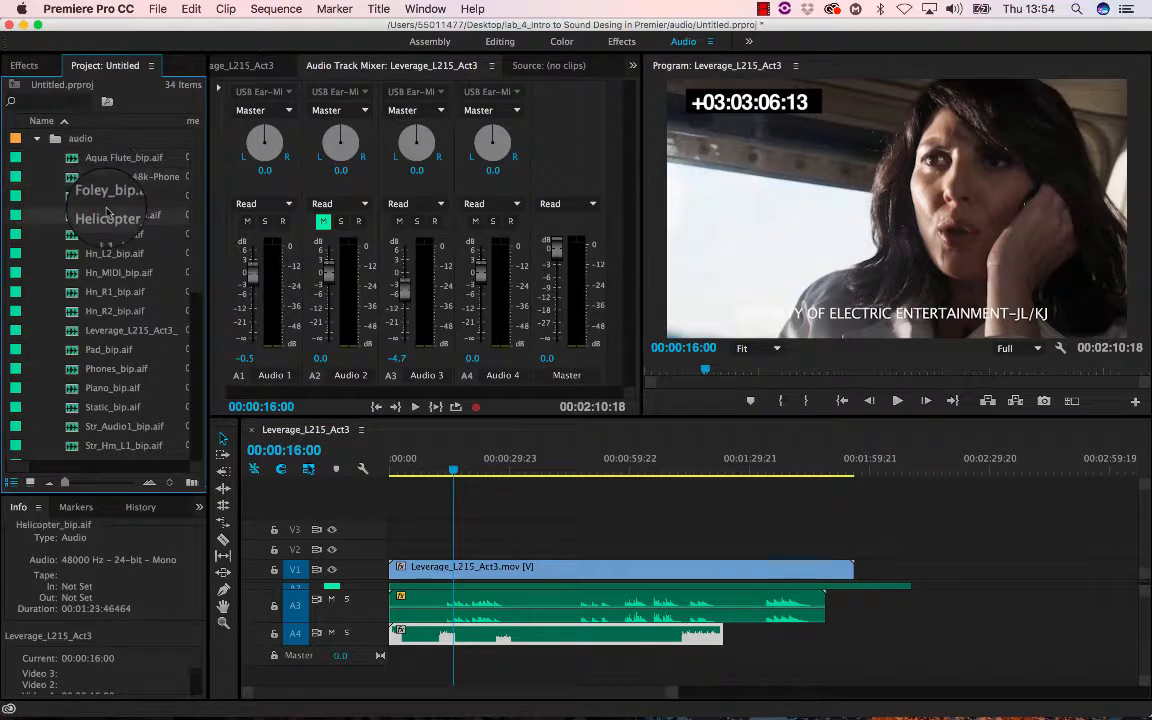
{"action": "scroll", "coordinate": [107, 250], "scroll_direction": "down", "scroll_amount": 5}
{"action": "scroll", "coordinate": [107, 265], "scroll_direction": "down", "scroll_amount": 3}
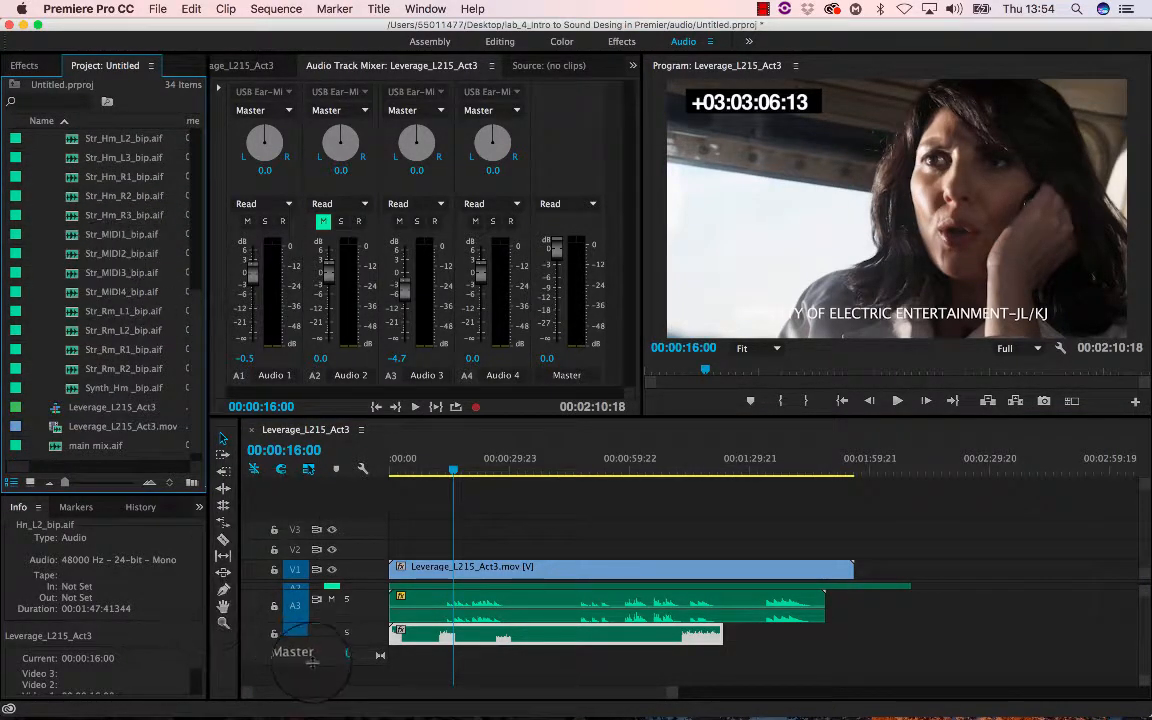
- Collapse the audio tracks to a compact height in the timeline, undoing the last change
{"action": "double_click", "coordinate": [326, 628]}
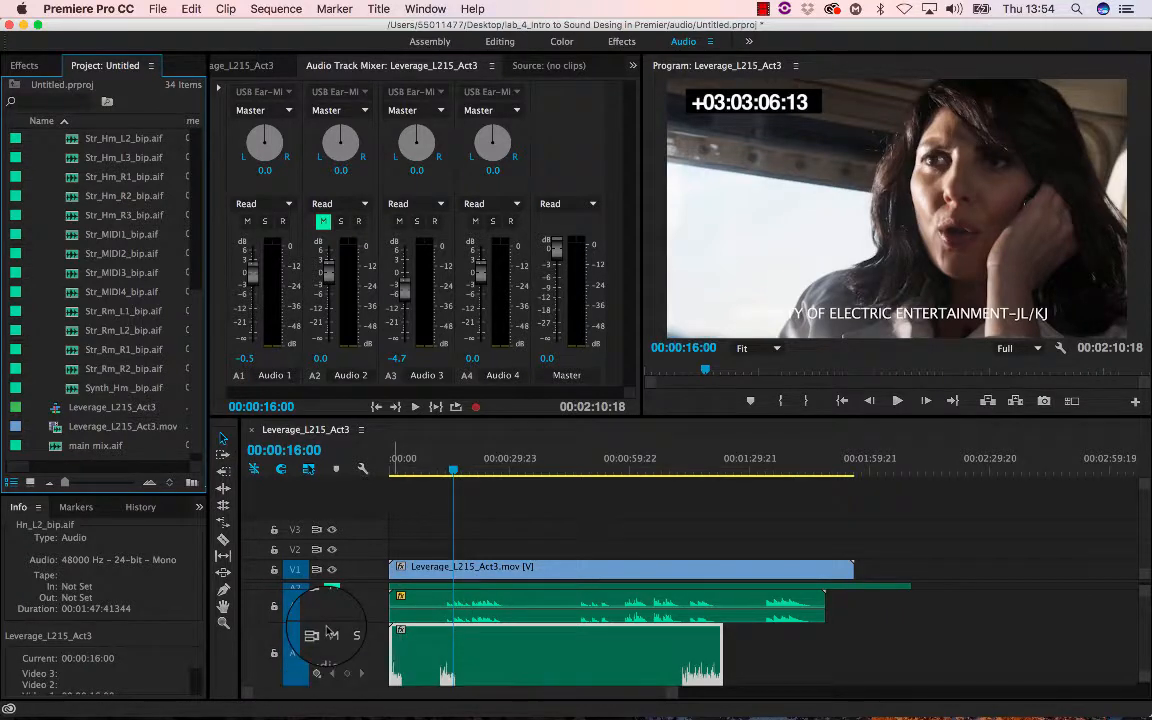
{"action": "double_click", "coordinate": [326, 630]}
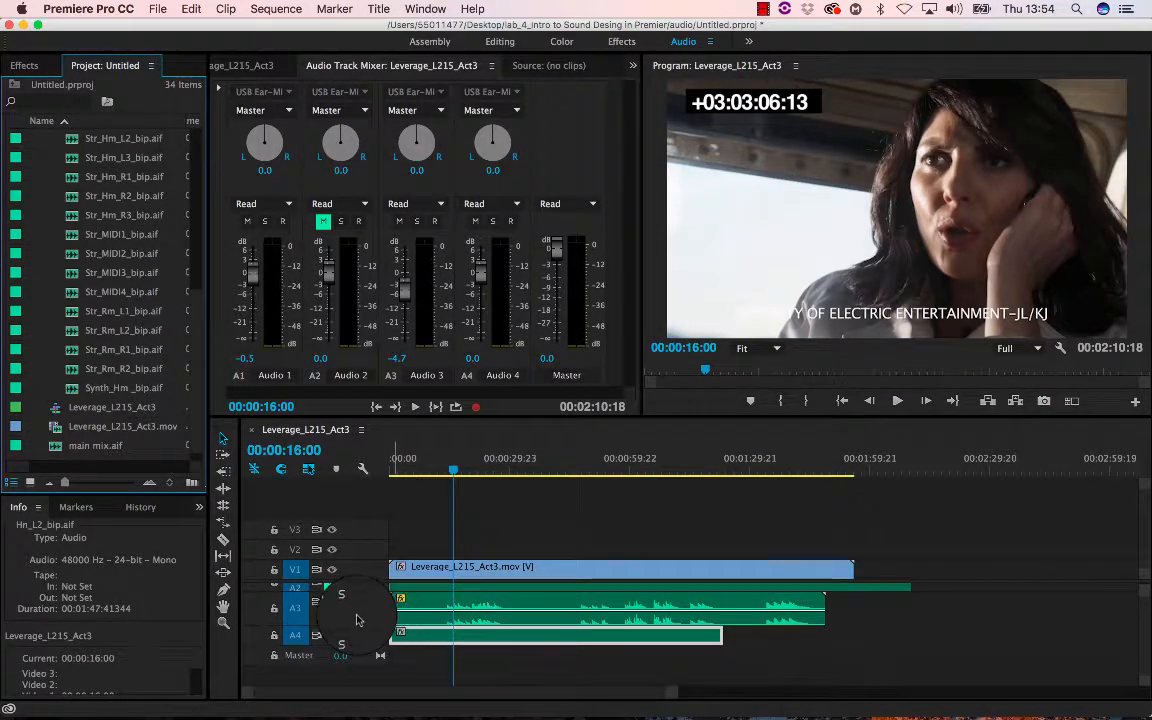
{"action": "double_click", "coordinate": [320, 608]}
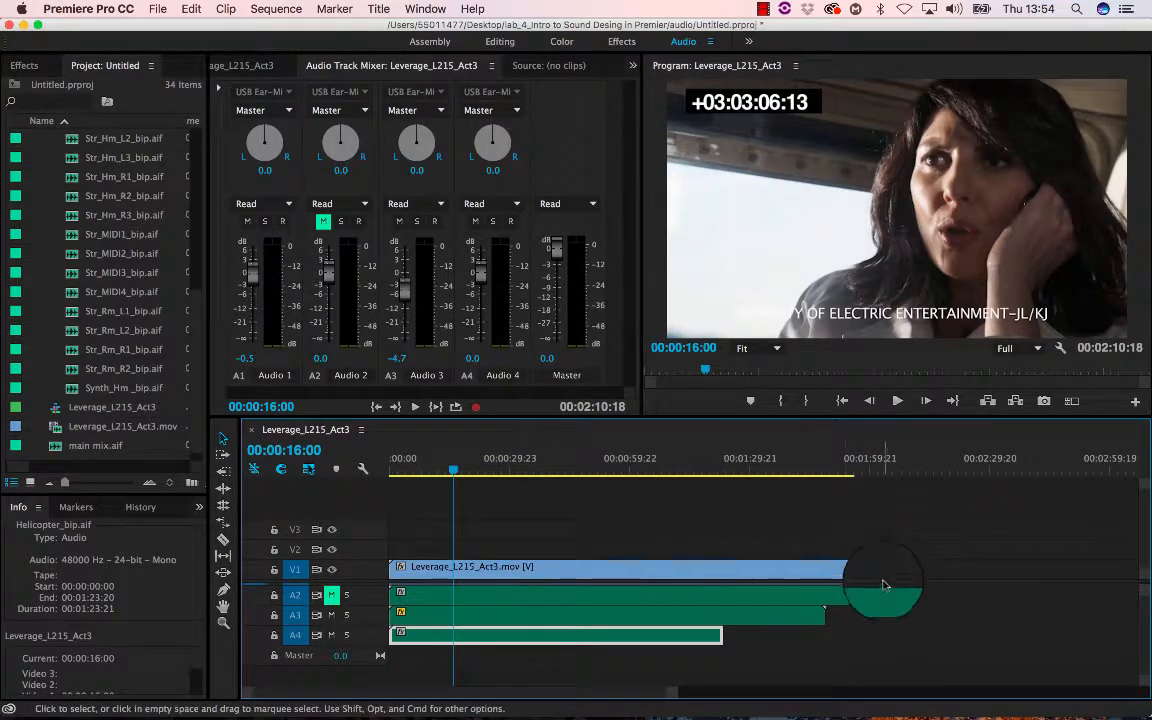
{"action": "left_click", "coordinate": [940, 590]}
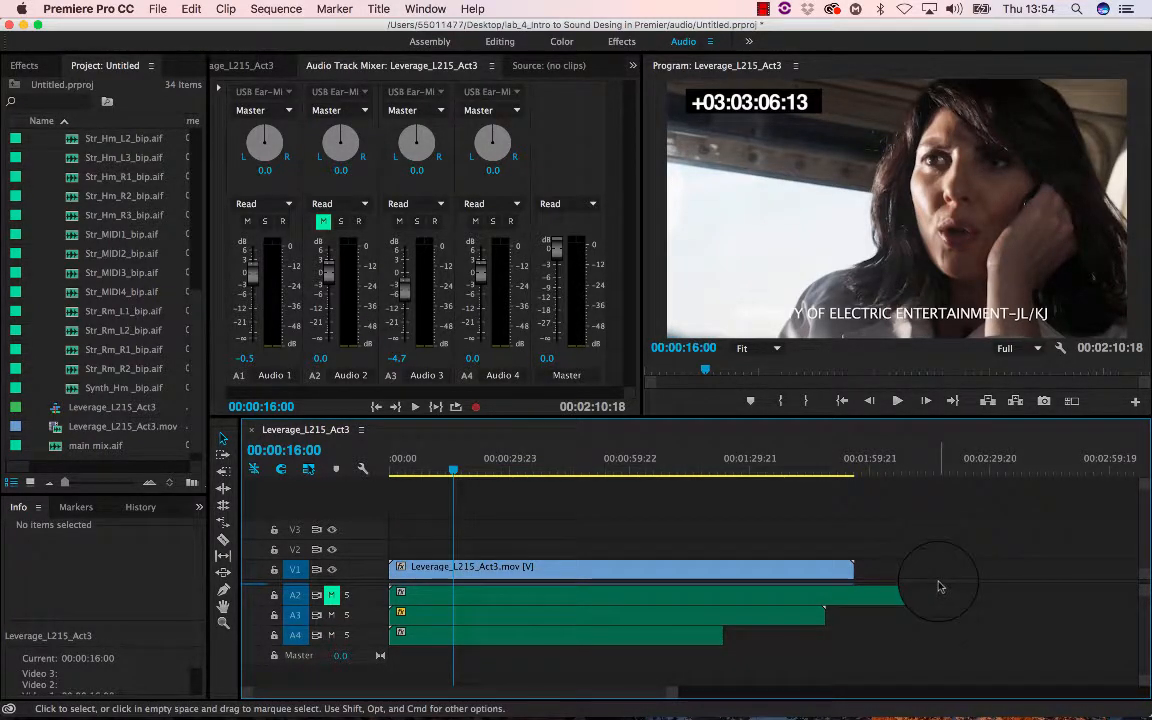
{"action": "key", "text": "super+z"}
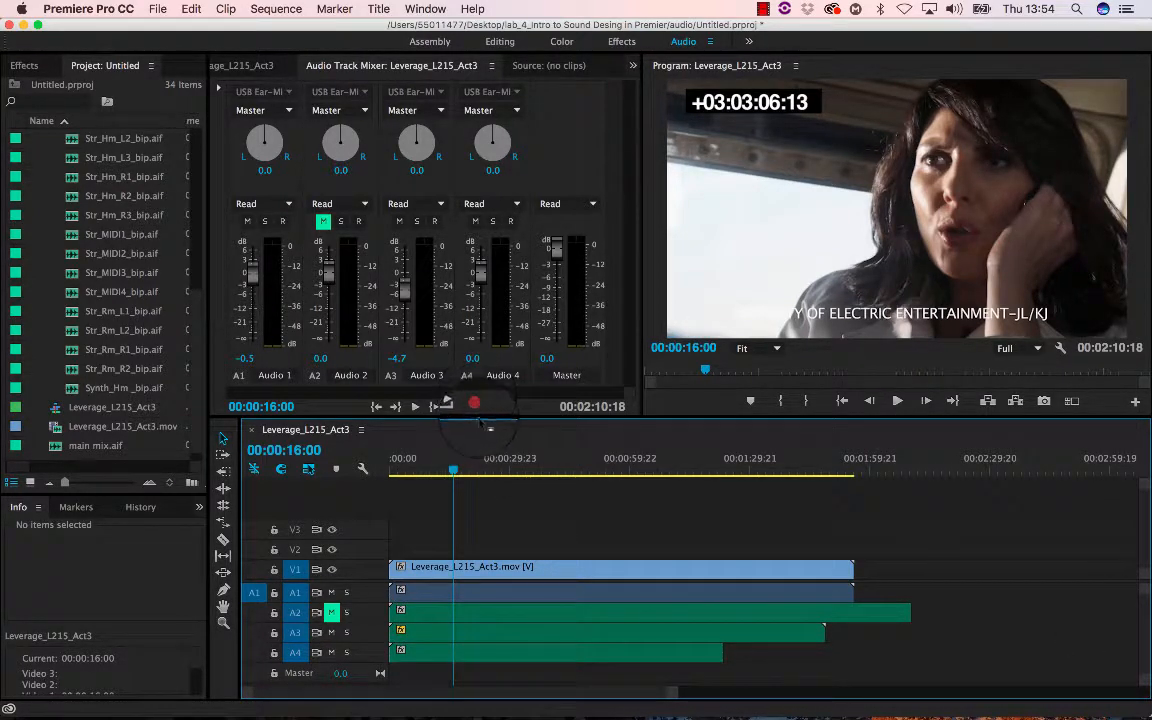
- Enlarge the timeline panel and add one video track and two audio tracks placed after Audio 4
{"action": "left_click_drag", "start_coordinate": [483, 417], "coordinate": [476, 349]}
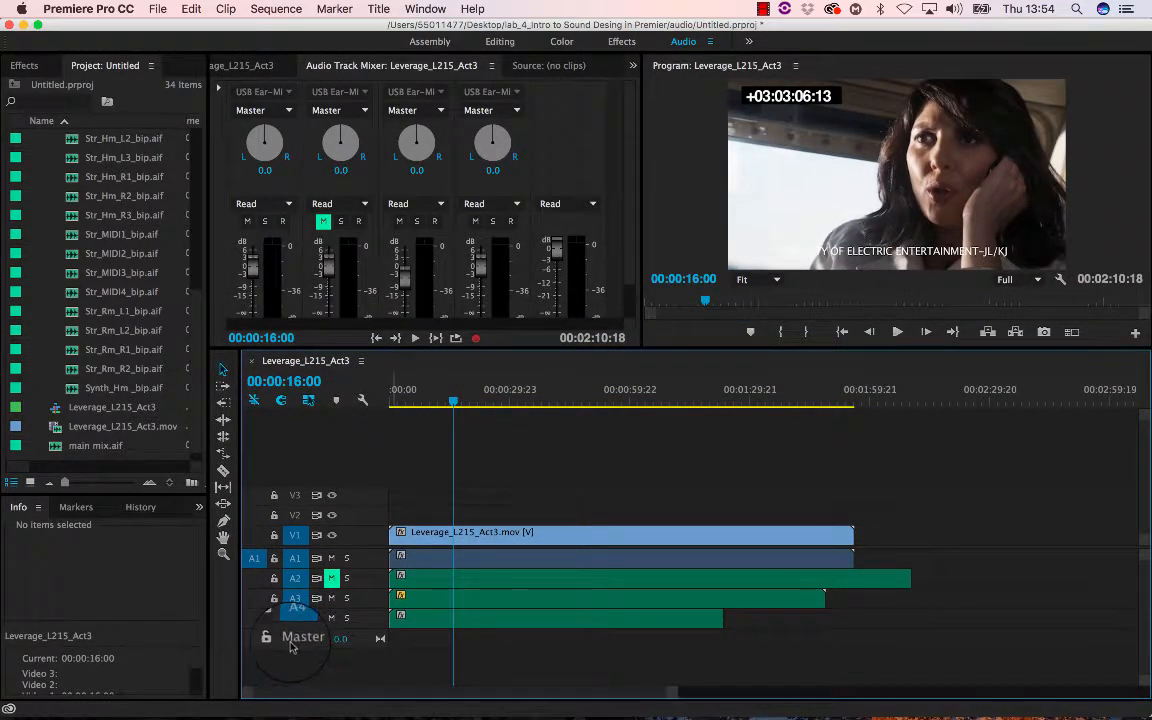
{"action": "right_click", "coordinate": [310, 658]}
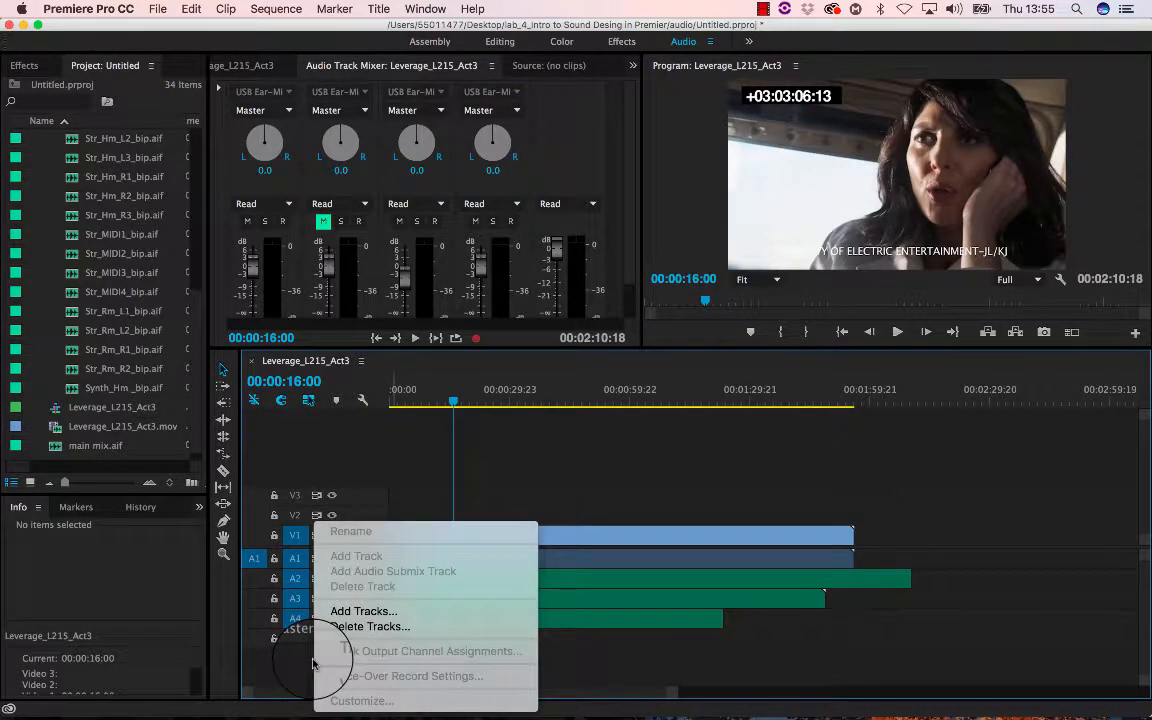
{"action": "left_click", "coordinate": [345, 613]}
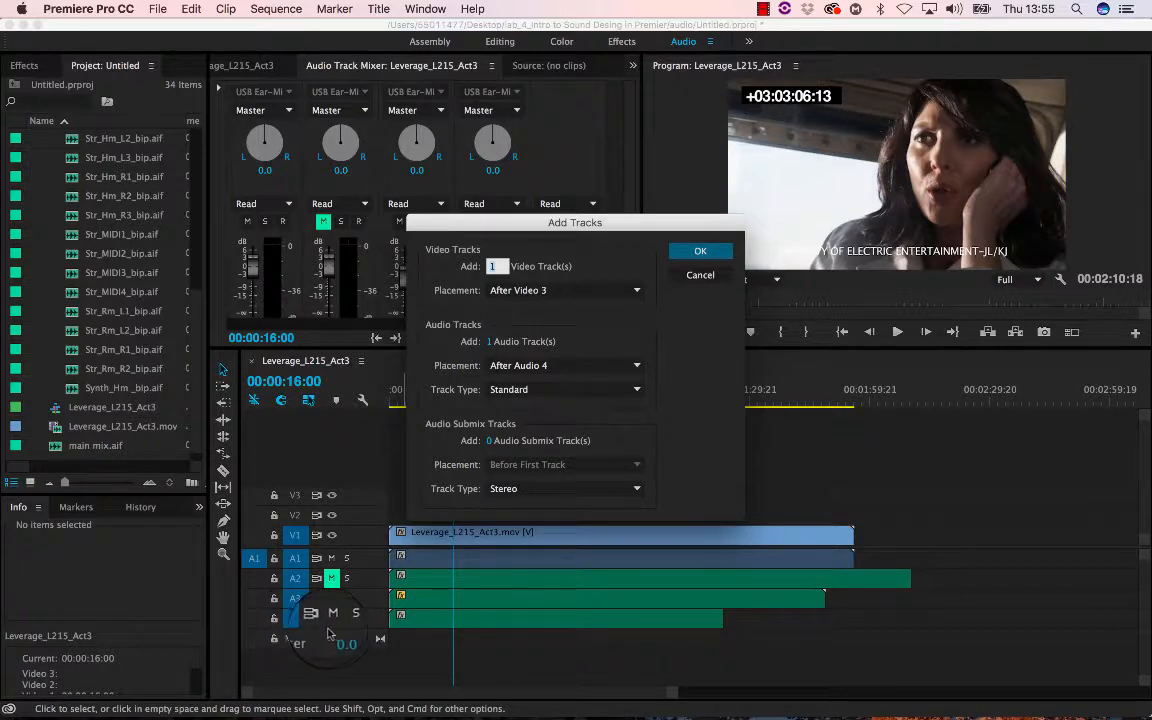
{"action": "left_click", "coordinate": [552, 366]}
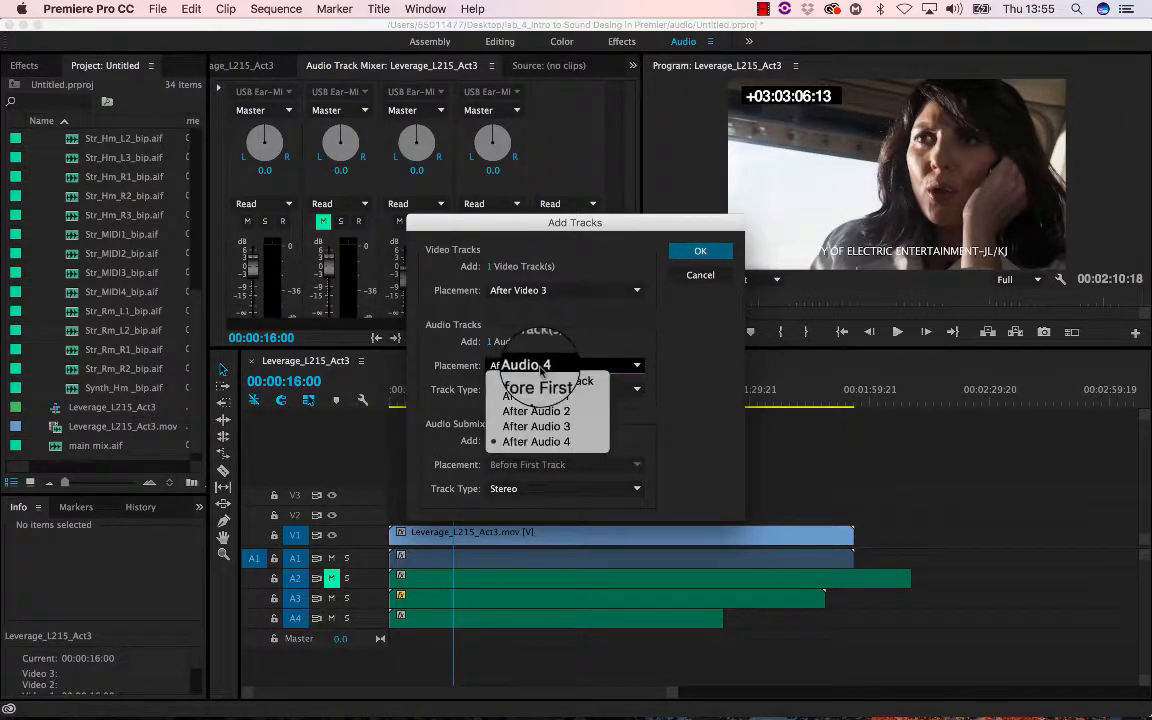
{"action": "left_click", "coordinate": [545, 446]}
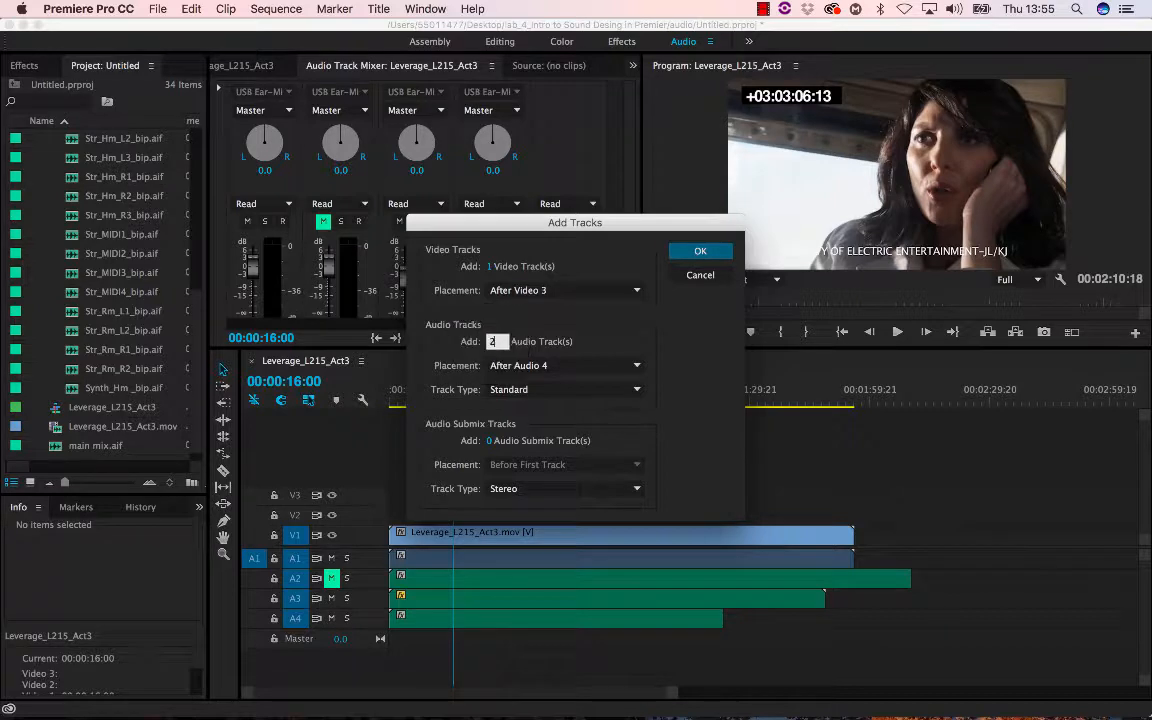
{"action": "left_click", "coordinate": [700, 251]}
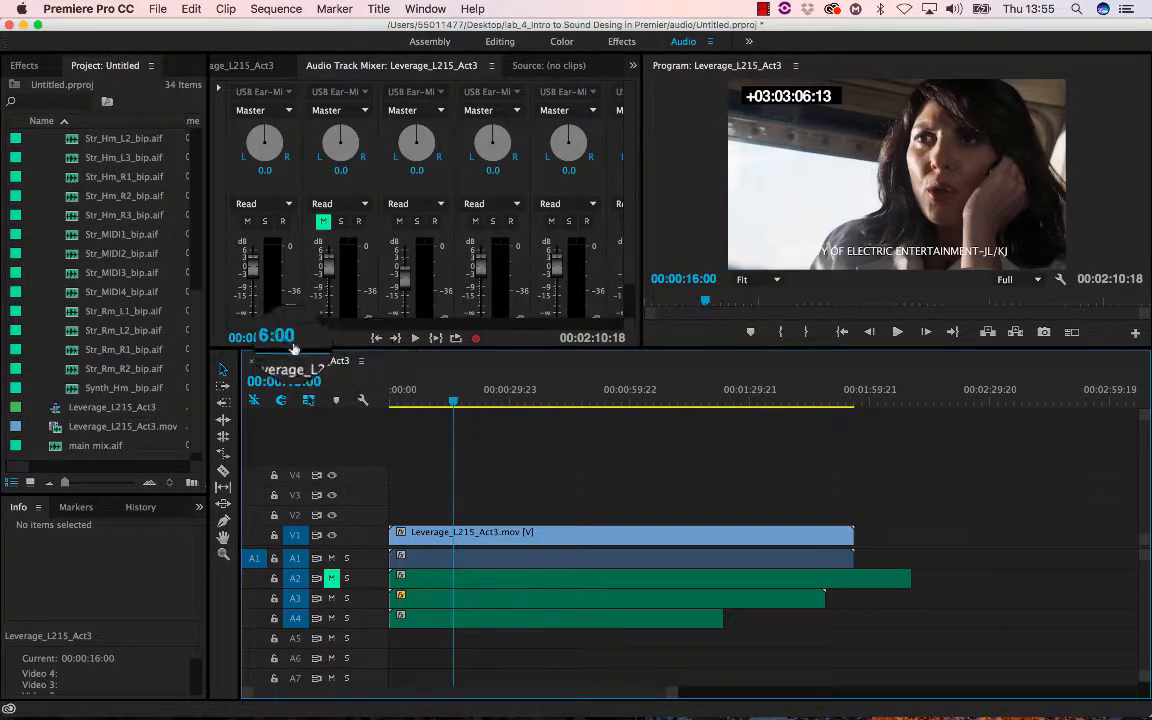
{"action": "left_click_drag", "start_coordinate": [279, 328], "coordinate": [378, 335]}
{"action": "scroll", "coordinate": [555, 300], "scroll_direction": "down", "scroll_amount": 2}
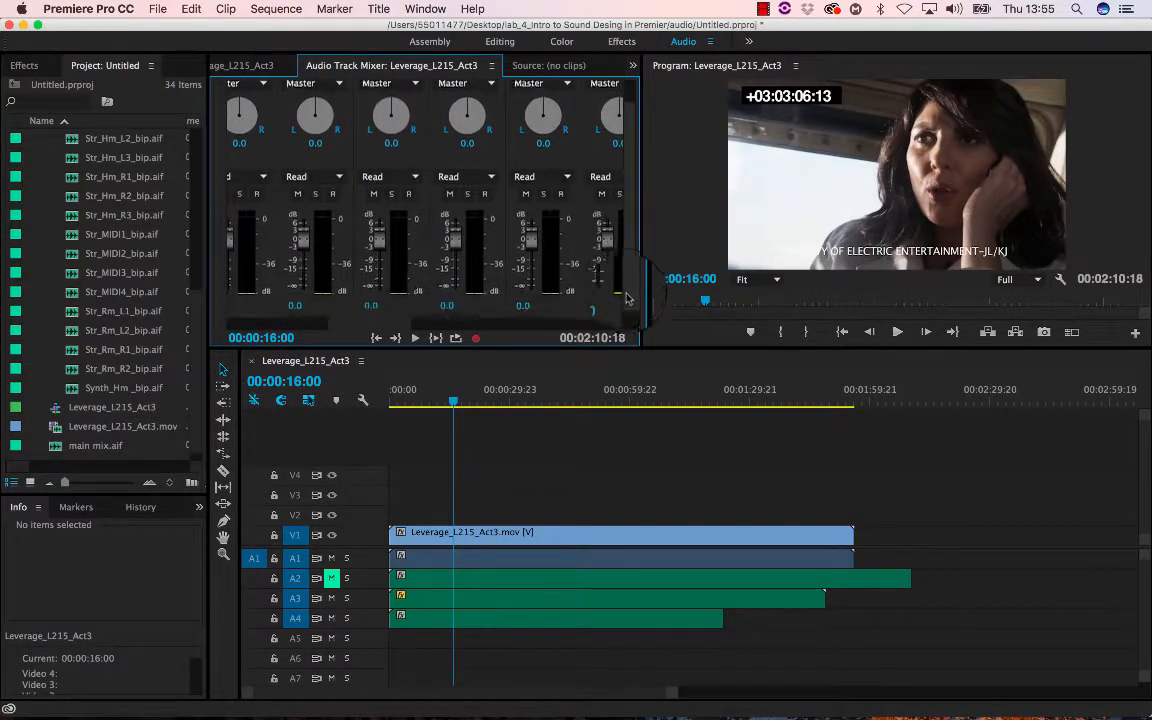
{"action": "left_click_drag", "start_coordinate": [386, 332], "coordinate": [262, 323]}
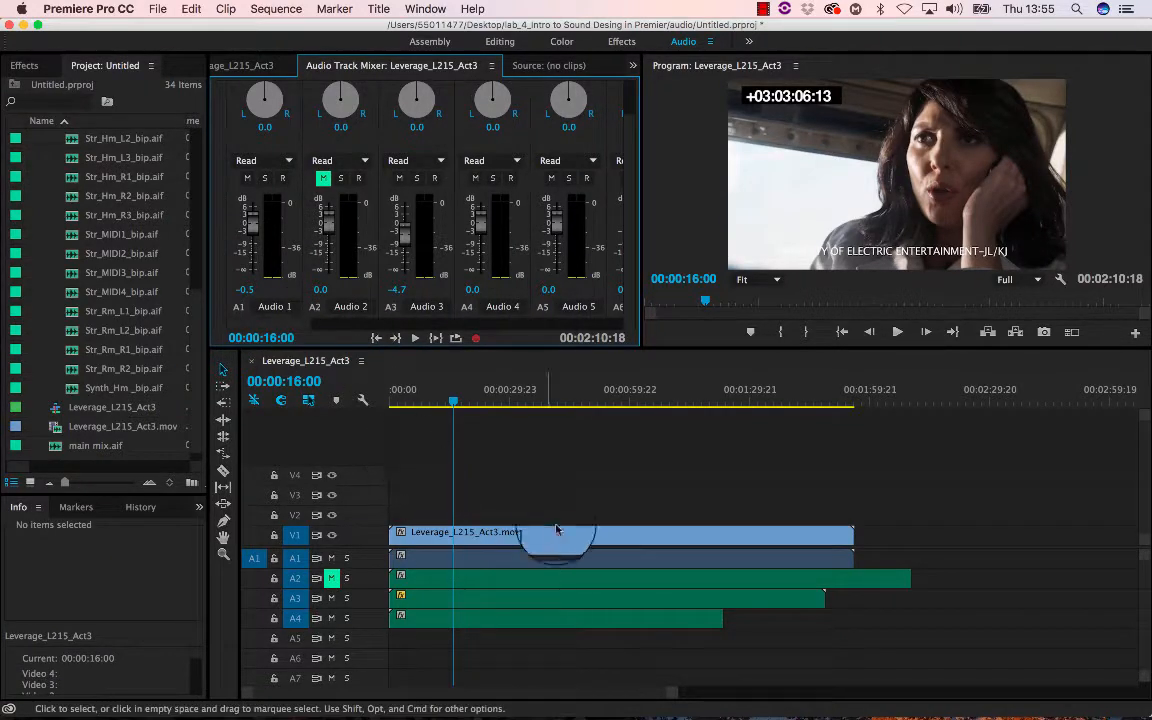
- Add Str_Audio1_bip.aif from the audio bin to track A5 and enlarge the A5 track height
{"action": "left_click", "coordinate": [112, 288]}
{"action": "left_click", "coordinate": [112, 160]}
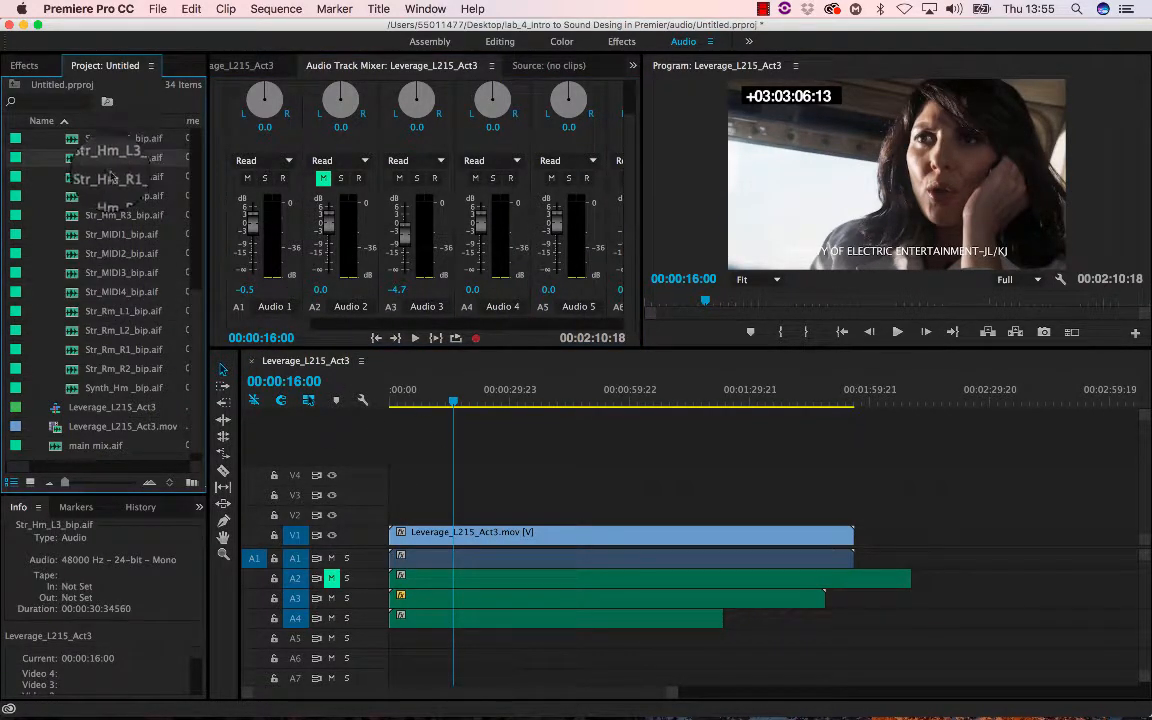
{"action": "scroll", "coordinate": [126, 215], "scroll_direction": "up", "scroll_amount": 1}
{"action": "scroll", "coordinate": [128, 222], "scroll_direction": "up", "scroll_amount": 3}
{"action": "left_click", "coordinate": [92, 185]}
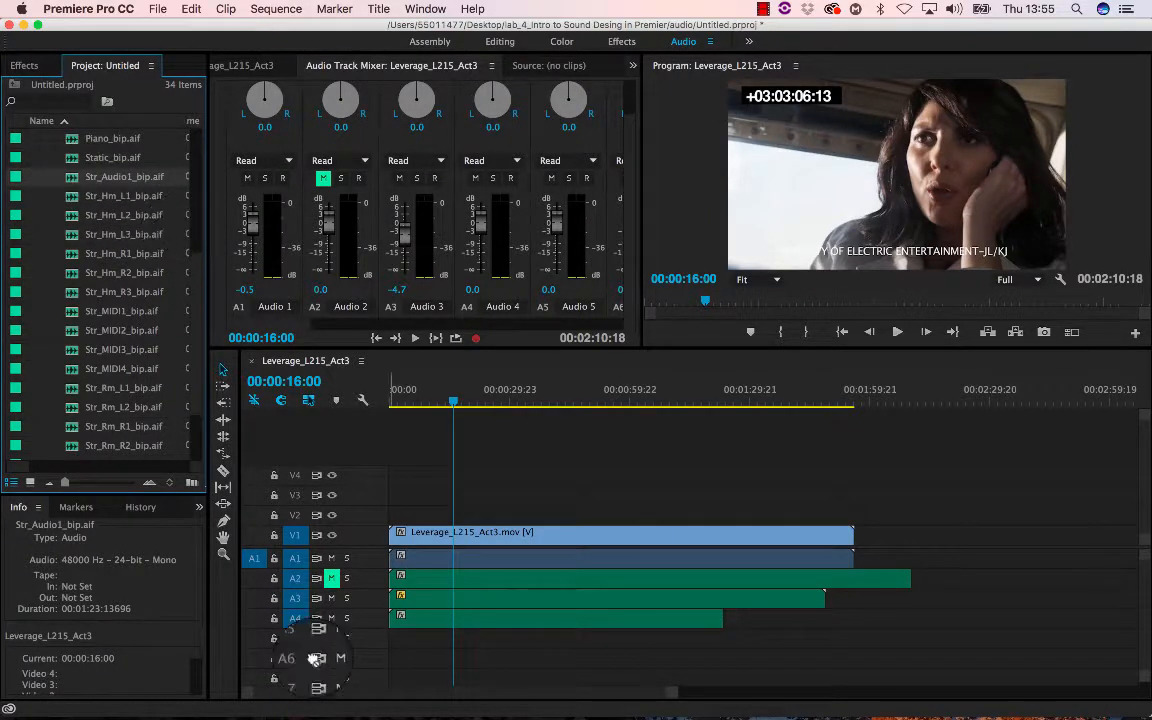
{"action": "left_click_drag", "start_coordinate": [390, 683], "coordinate": [358, 657]}
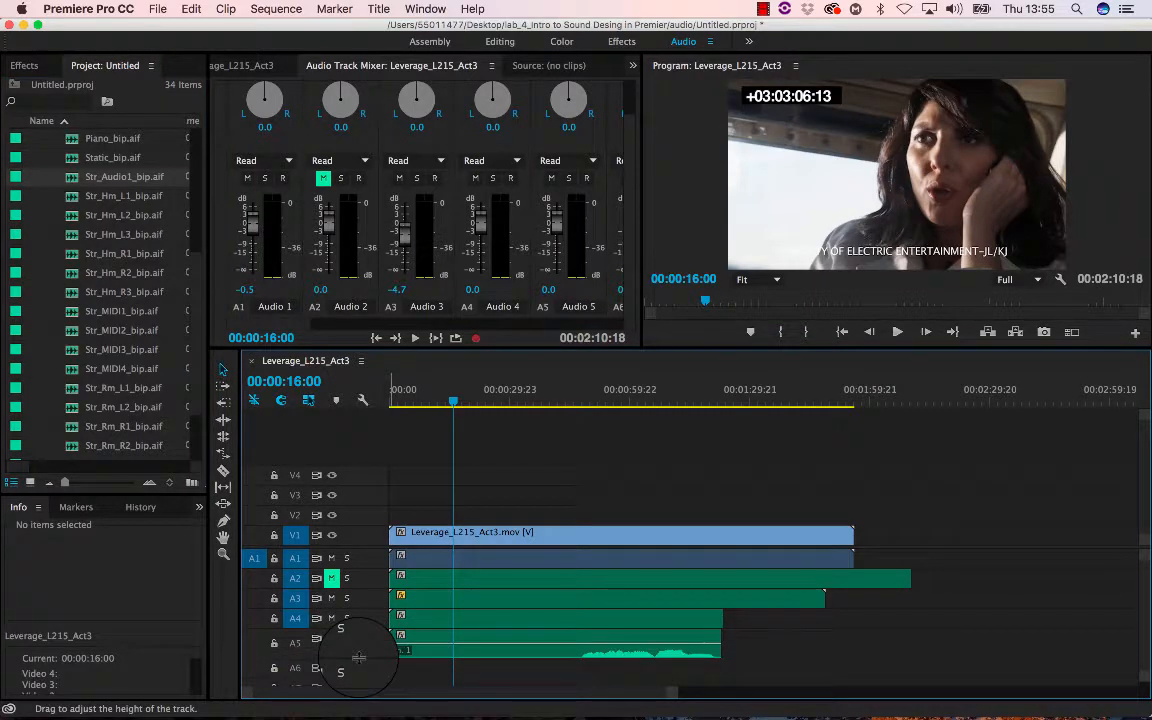
- Play the sequence from about 00:00:46:04 and raise the Audio 5 fader to about 2.6 dB
{"action": "left_click", "coordinate": [575, 401]}
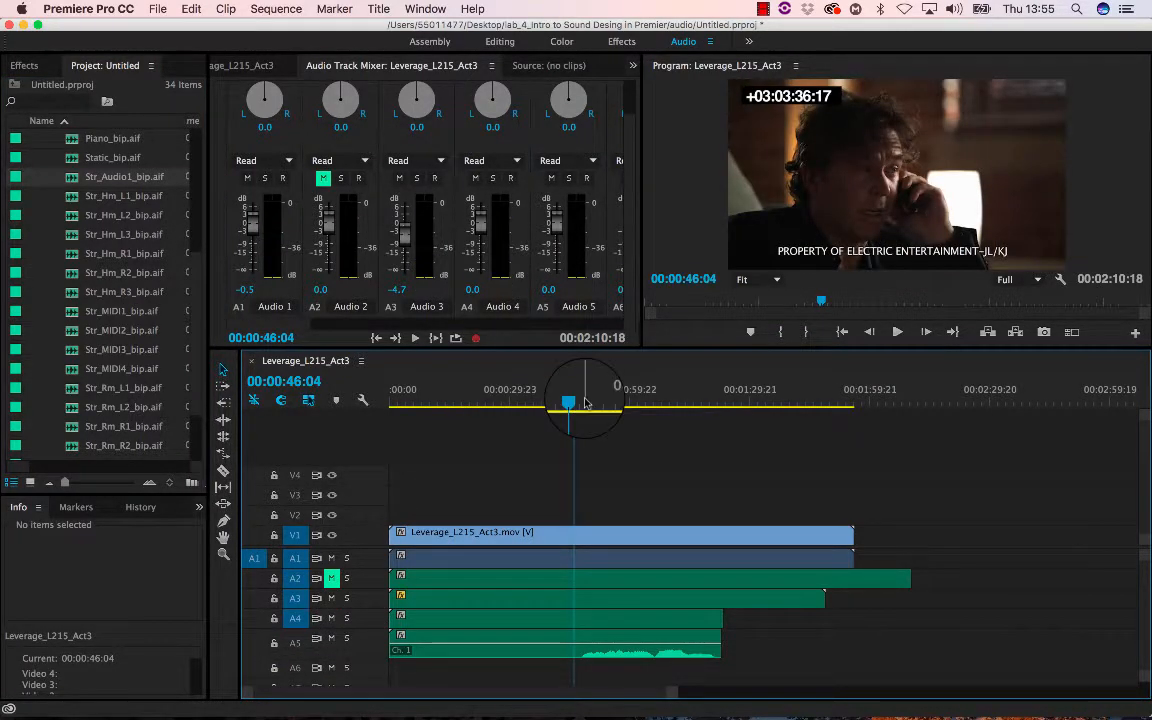
{"action": "key", "text": "space"}
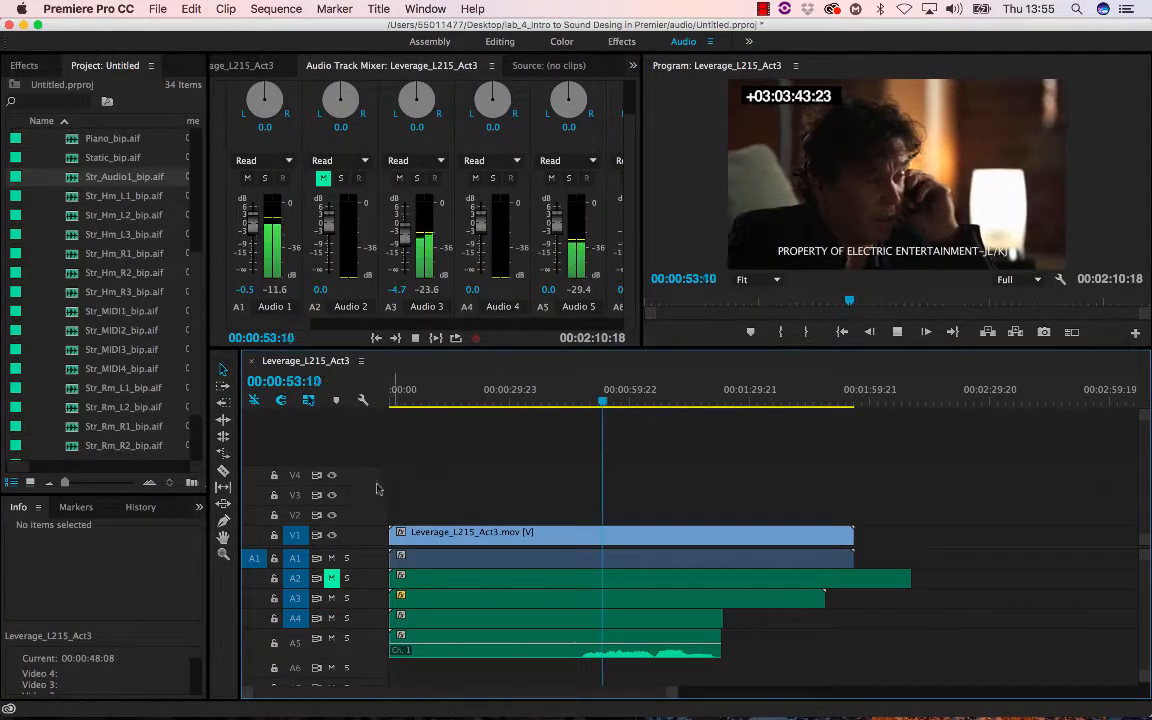
{"action": "key", "text": "space"}
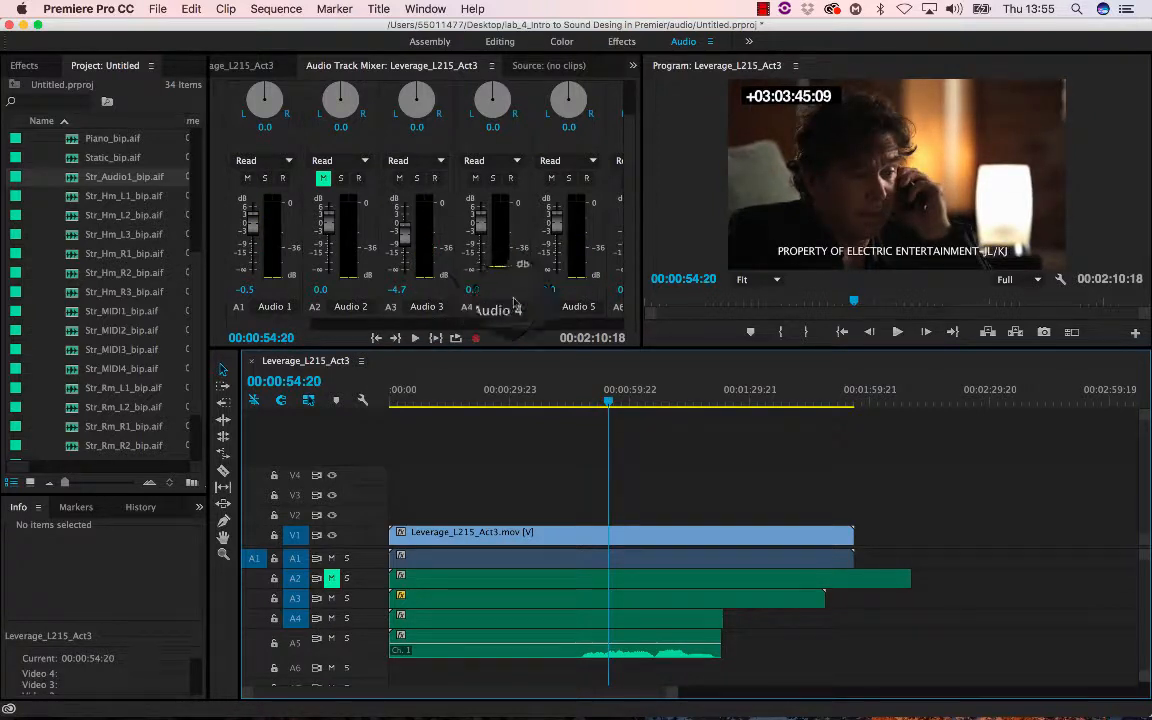
{"action": "key", "text": "space"}
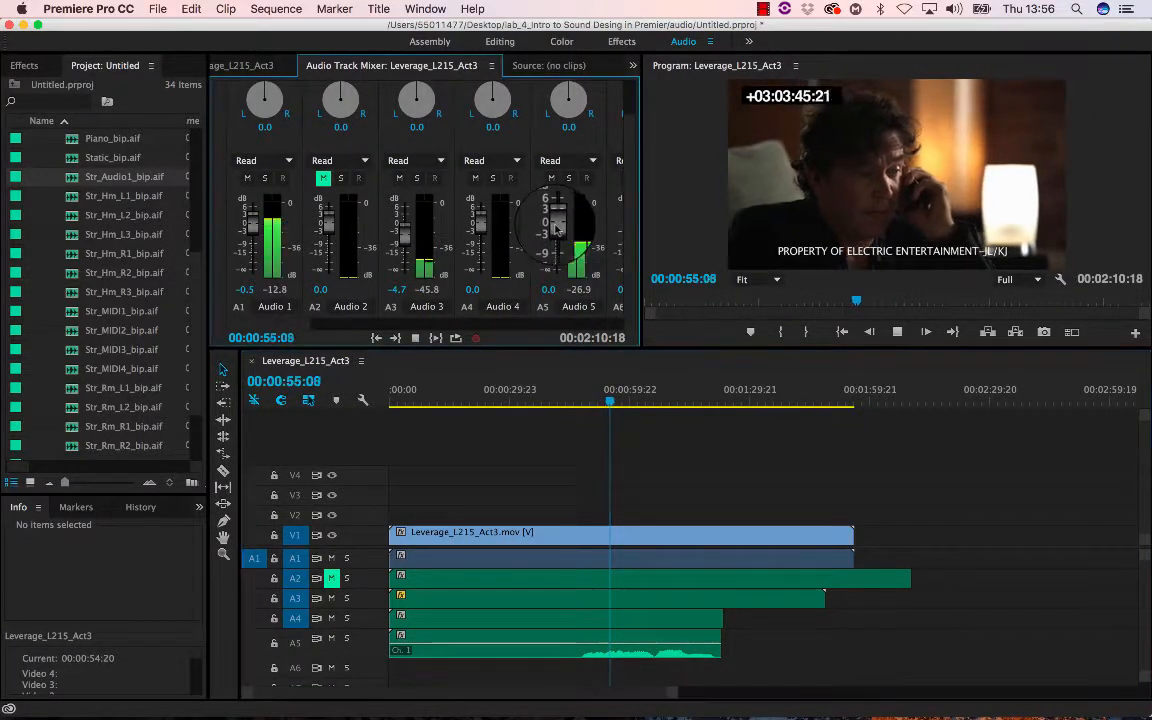
{"action": "mouse_move", "coordinate": [555, 233]}
{"action": "left_mouse_down"}
{"action": "mouse_move", "coordinate": [547, 197]}
{"action": "mouse_move", "coordinate": [556, 227]}
{"action": "left_mouse_up"}
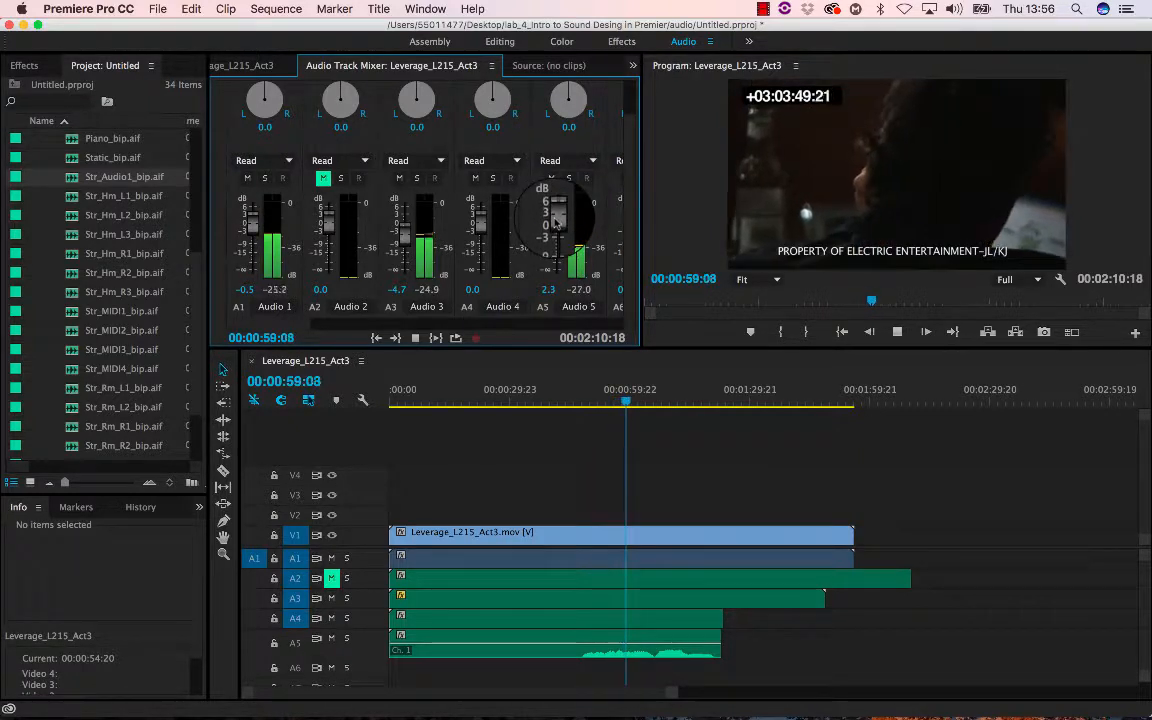
- Scrub the playhead to around 00:00:57 and widen the Audio Track Mixer to show all eight audio tracks
{"action": "left_click", "coordinate": [654, 402]}
{"action": "left_click_drag", "start_coordinate": [657, 402], "coordinate": [619, 403]}
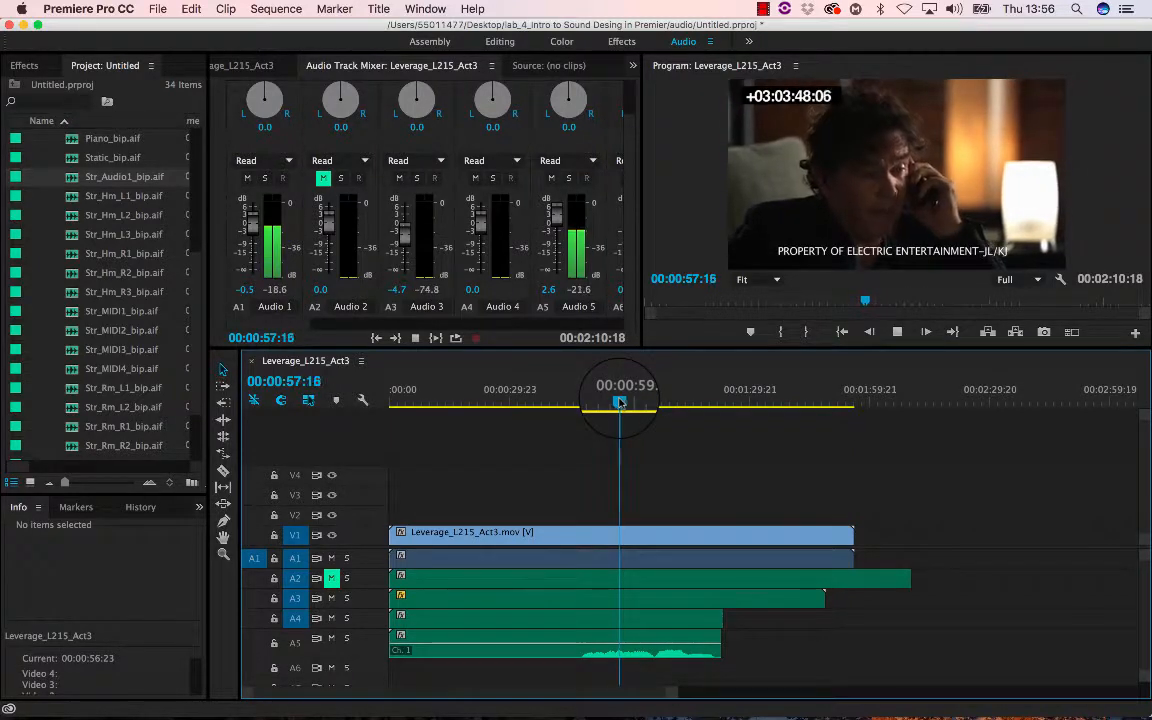
{"action": "mouse_move", "coordinate": [630, 237]}
{"action": "left_mouse_down"}
{"action": "mouse_move", "coordinate": [632, 200]}
{"action": "mouse_move", "coordinate": [630, 251]}
{"action": "left_mouse_up"}
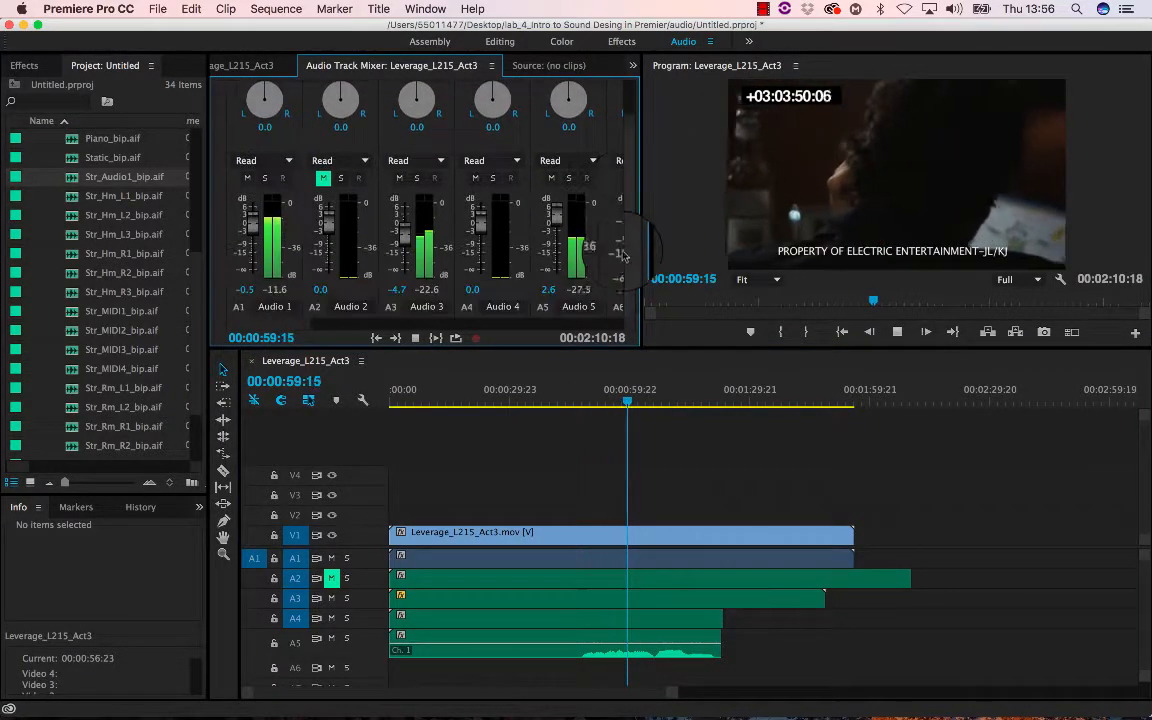
{"action": "left_click_drag", "start_coordinate": [645, 309], "coordinate": [830, 311]}
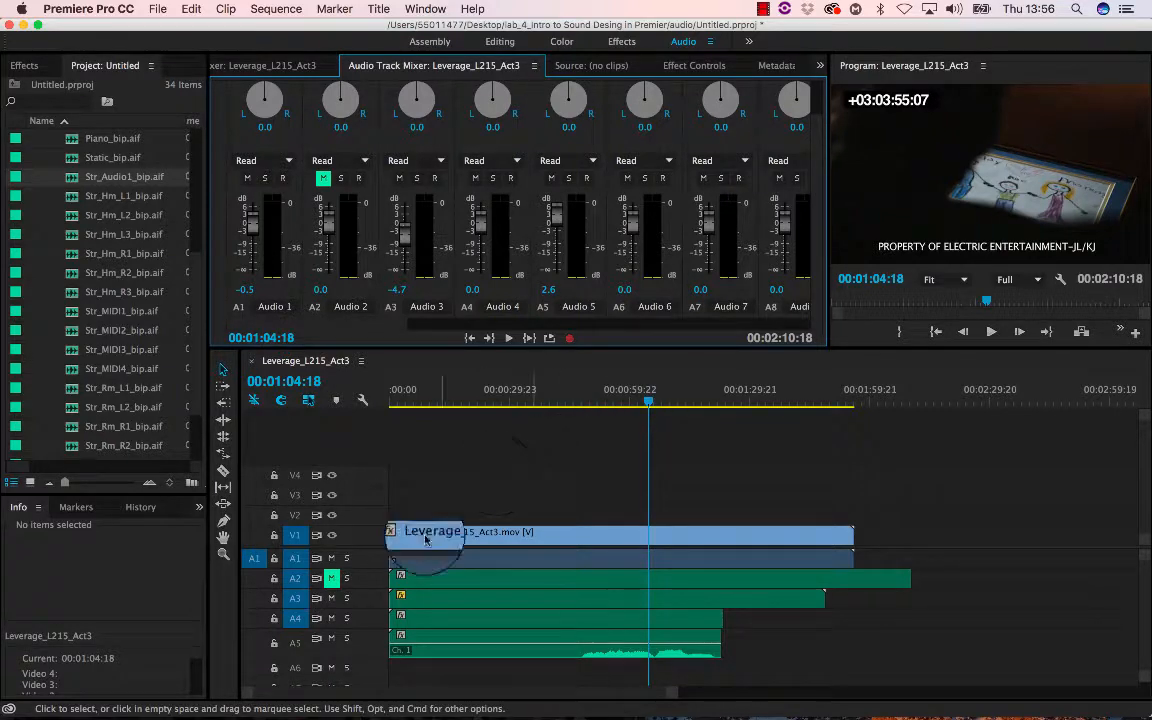
- Enlarge the A4 track height and play the sequence from about 00:01:14 to review the mix
{"action": "left_click_drag", "start_coordinate": [352, 627], "coordinate": [370, 642]}
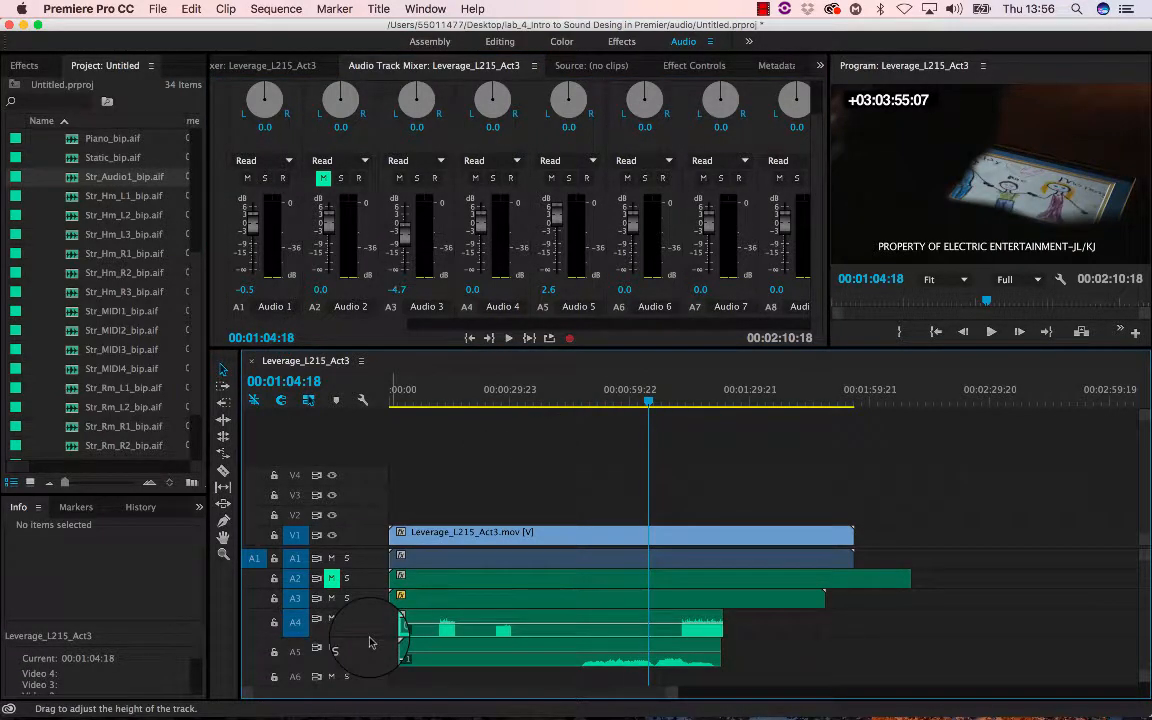
{"action": "left_click_drag", "start_coordinate": [646, 400], "coordinate": [690, 408]}
{"action": "key", "text": "space"}
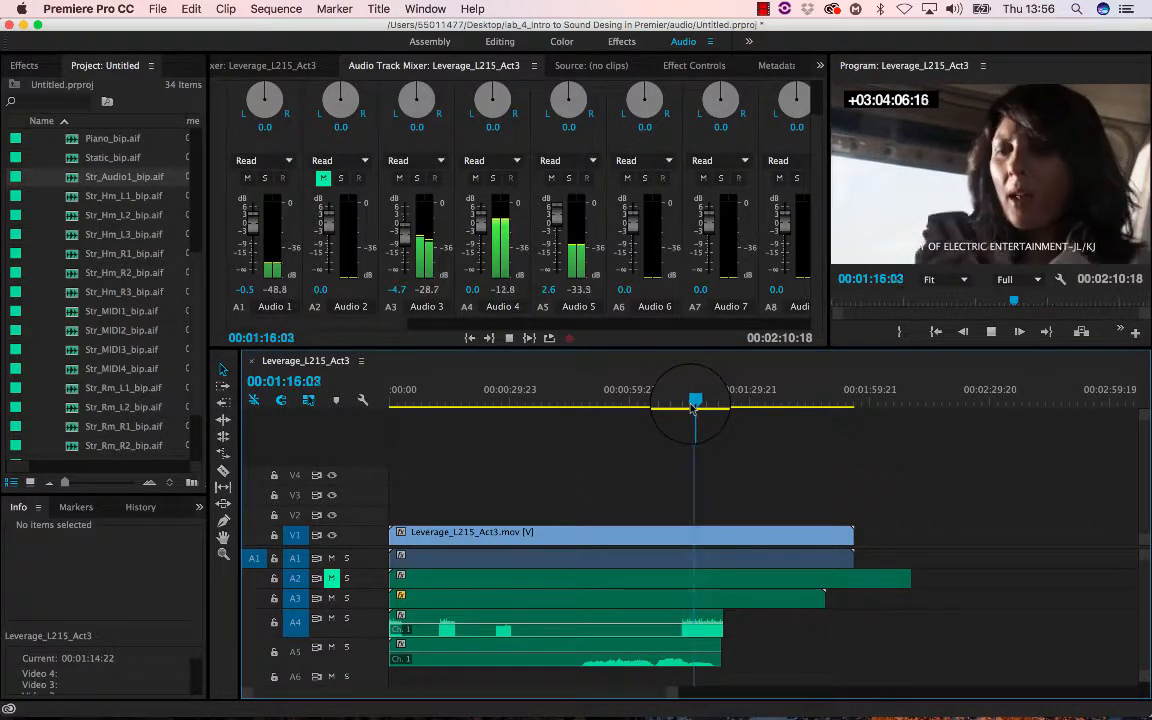
{"action": "key", "text": "space"}
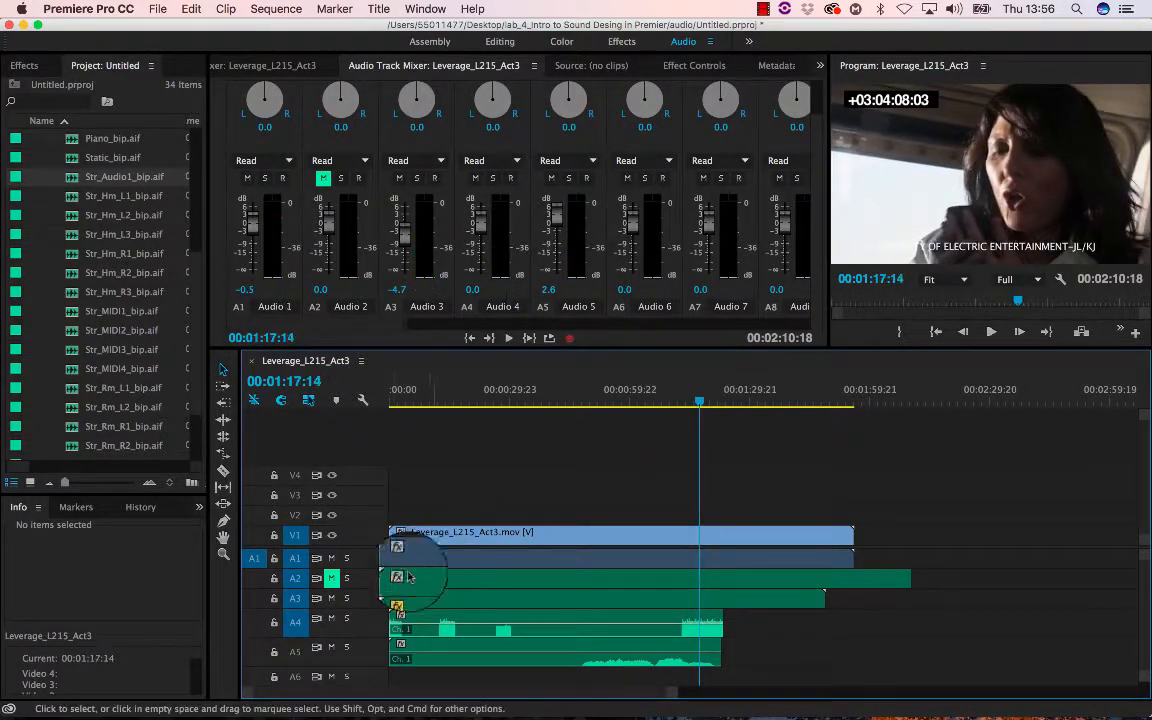
- Restore tracks A4 and A5 to their normal height and zoom the timeline out to show the whole sequence
{"action": "double_click", "coordinate": [361, 626]}
{"action": "left_click_drag", "start_coordinate": [365, 658], "coordinate": [364, 648]}
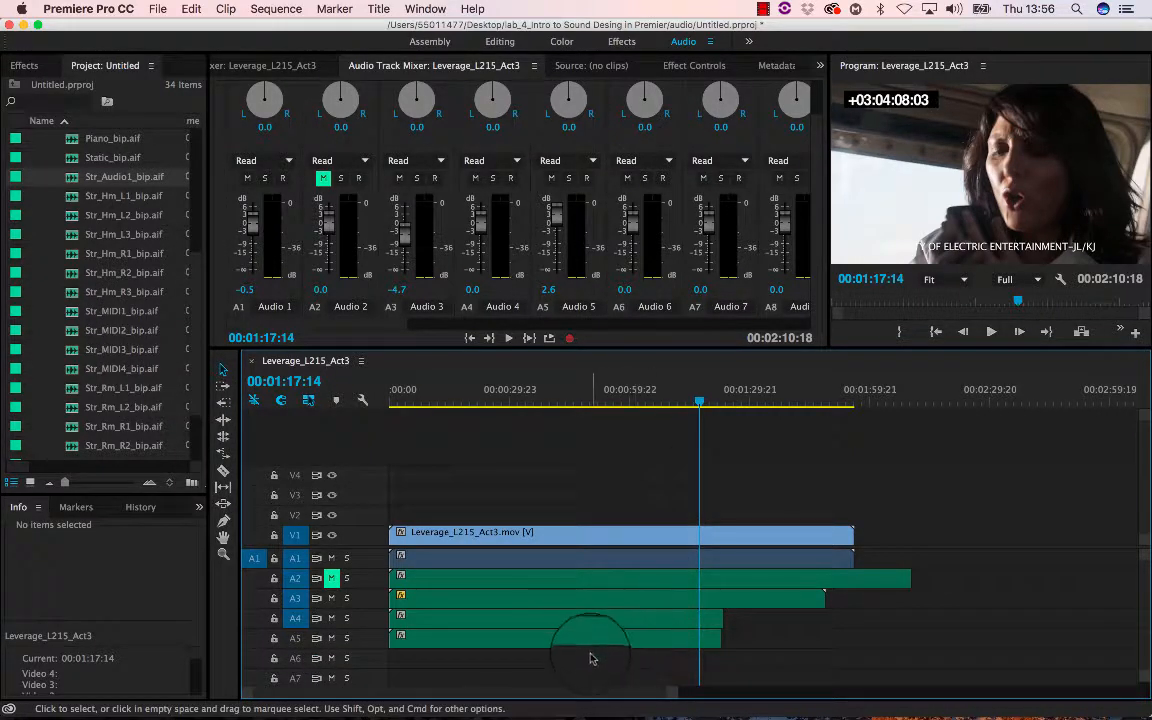
{"action": "left_click_drag", "start_coordinate": [673, 692], "coordinate": [842, 706]}
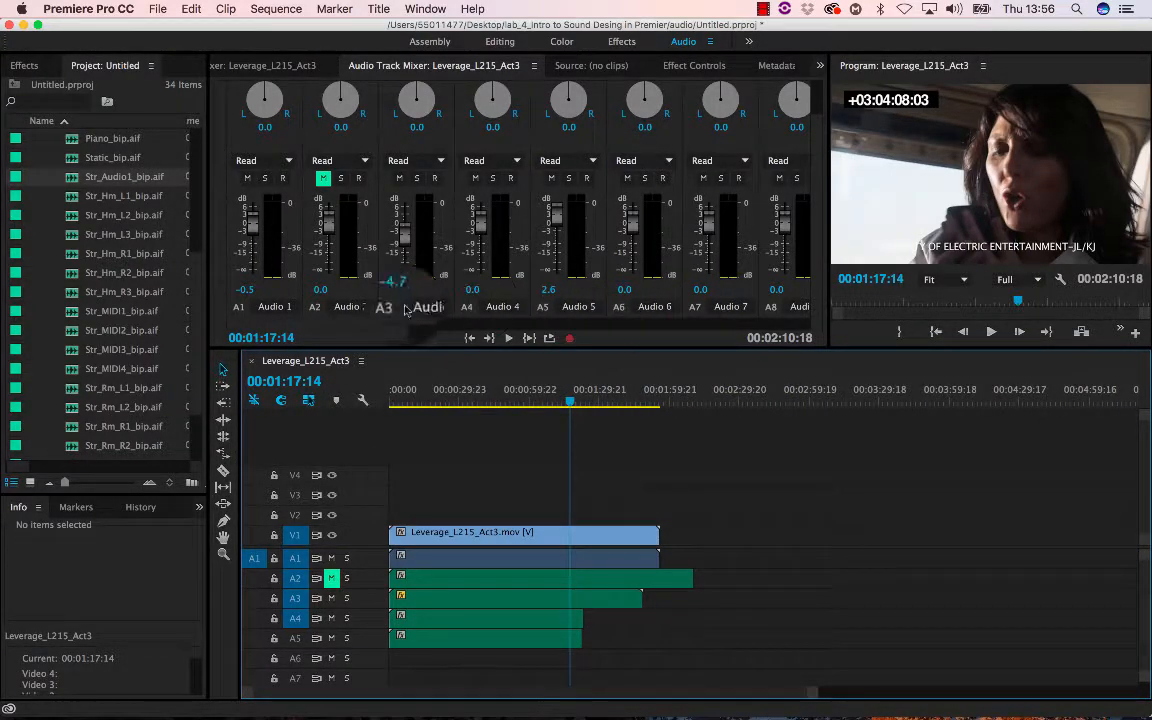
- Scroll through the Audio Track Mixer channels and scrub the playhead across the sequence to review the mix
{"action": "left_click_drag", "start_coordinate": [401, 325], "coordinate": [806, 329]}
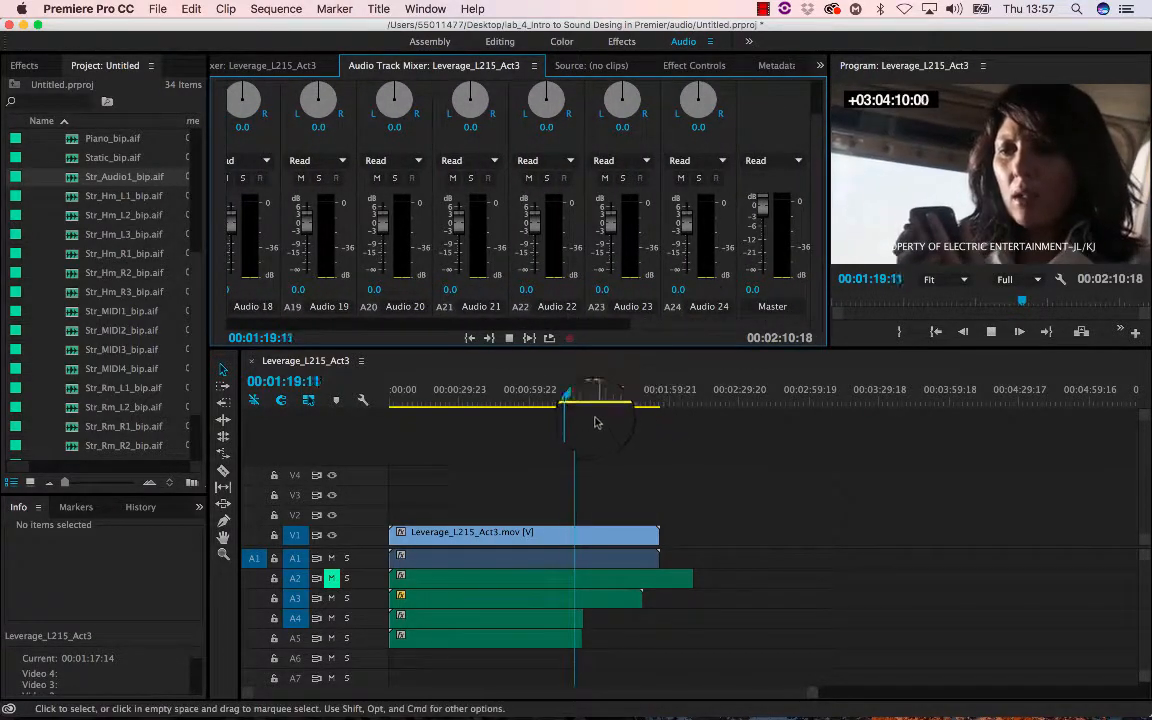
{"action": "left_click_drag", "start_coordinate": [594, 421], "coordinate": [430, 410]}
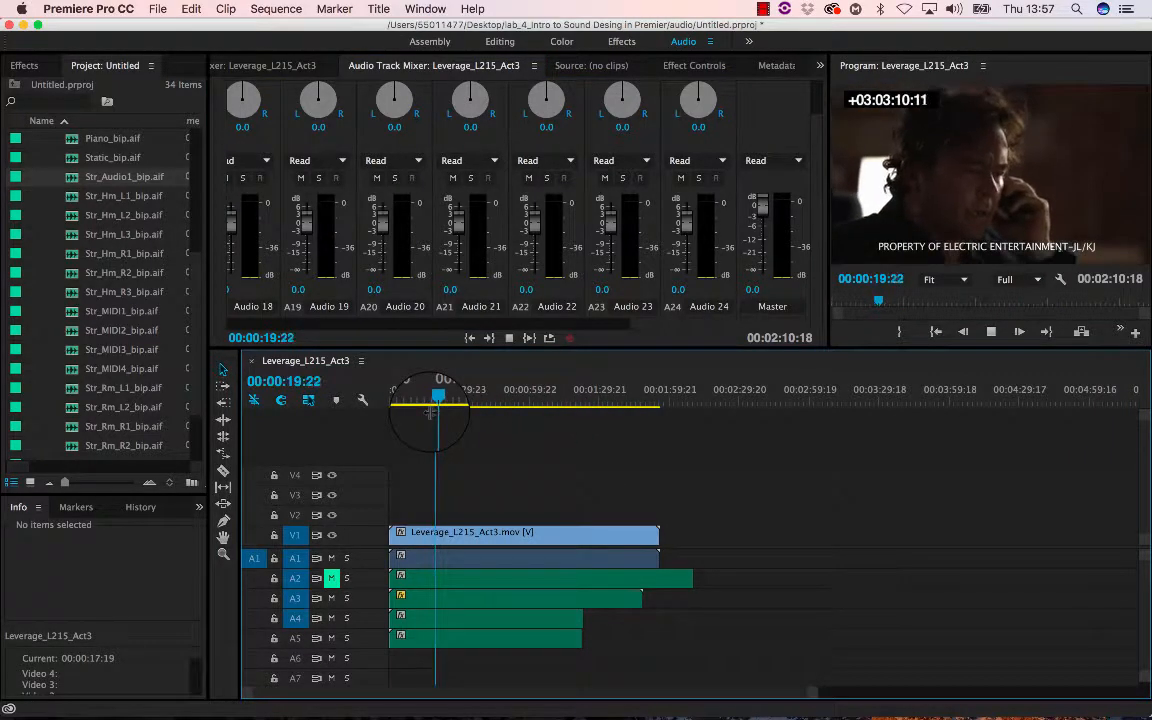
{"action": "scroll", "coordinate": [678, 330], "scroll_direction": "left", "scroll_amount": 3}
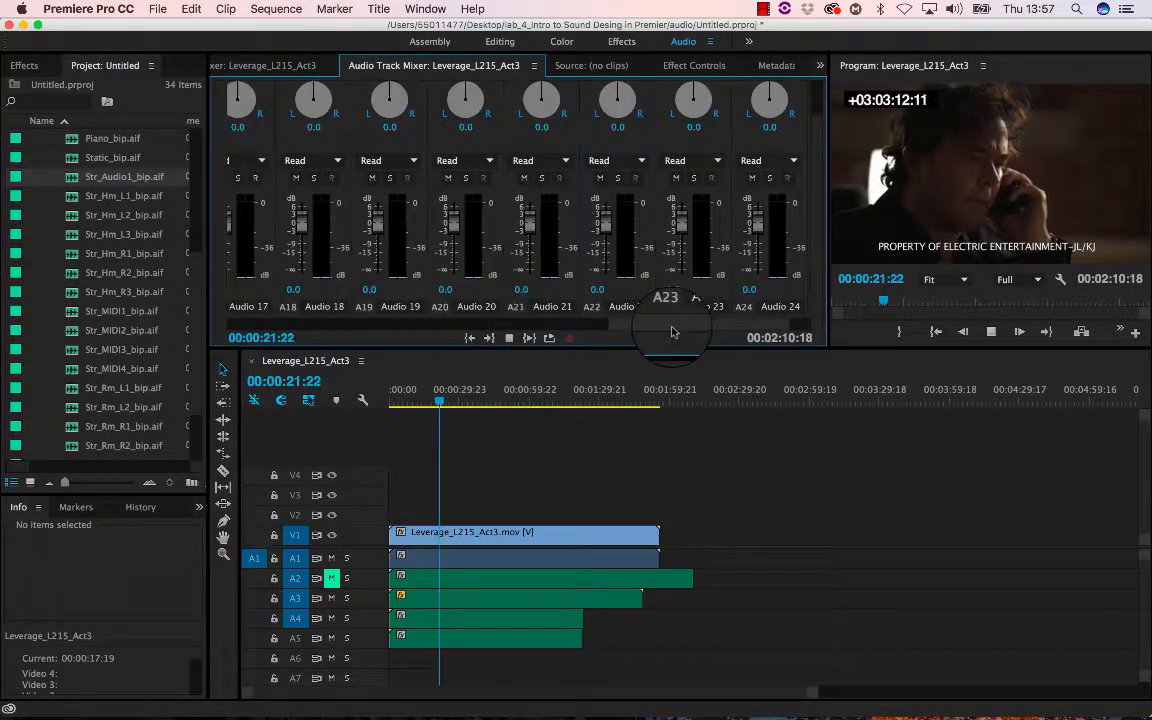
{"action": "left_click_drag", "start_coordinate": [678, 330], "coordinate": [278, 340]}
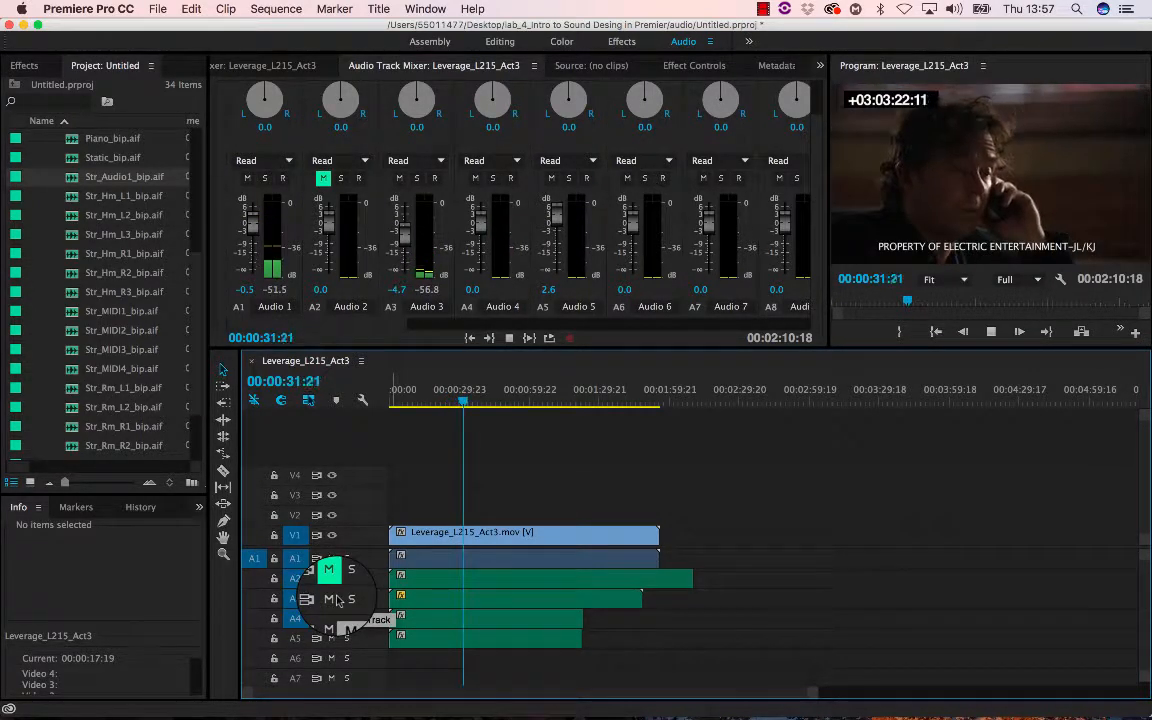
{"action": "key", "text": "space"}
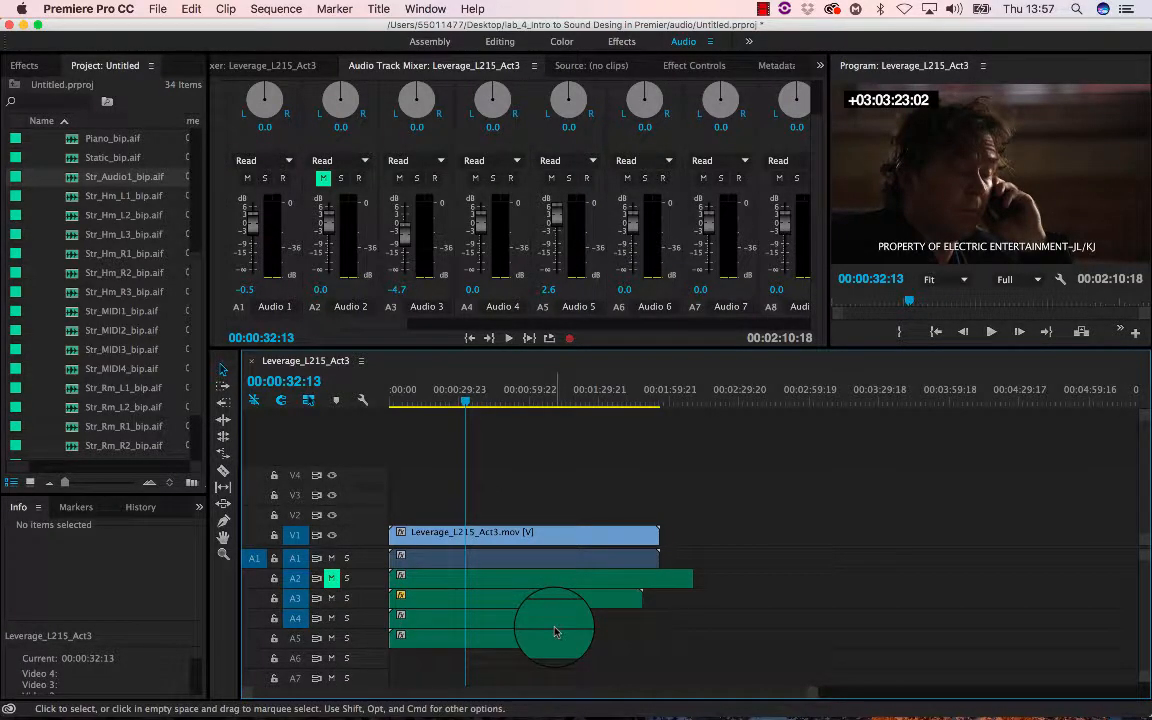
{"action": "left_click_drag", "start_coordinate": [484, 408], "coordinate": [567, 405]}
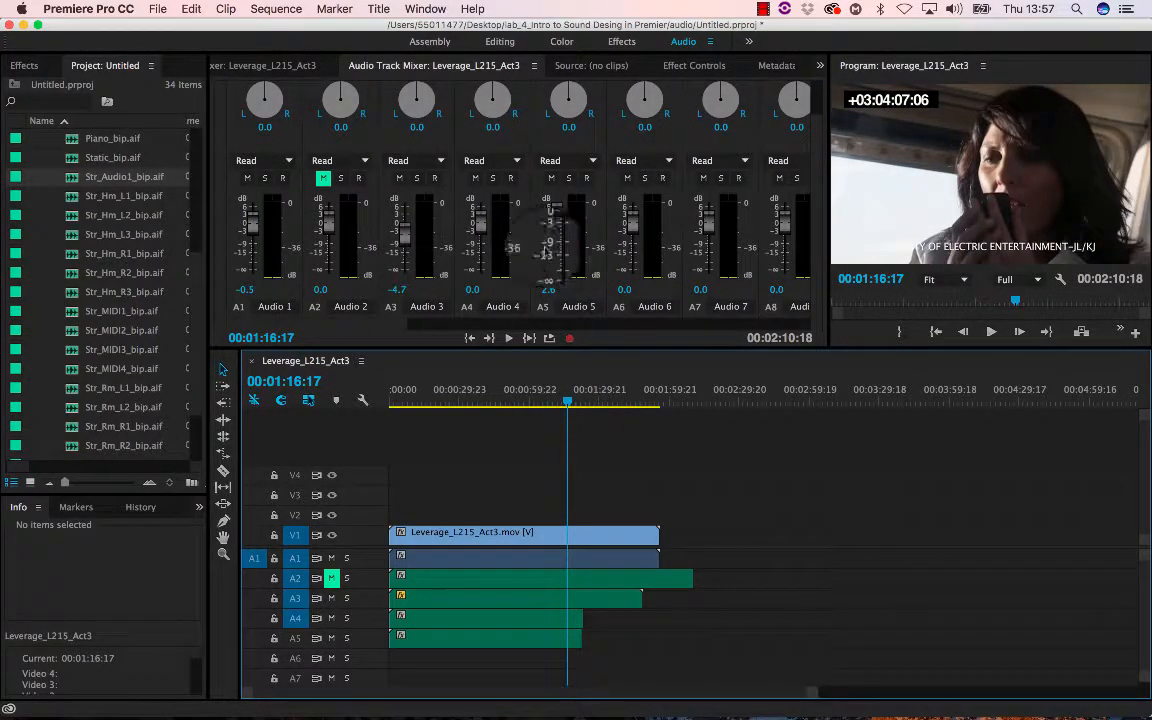
{"action": "left_click_drag", "start_coordinate": [566, 400], "coordinate": [562, 403]}
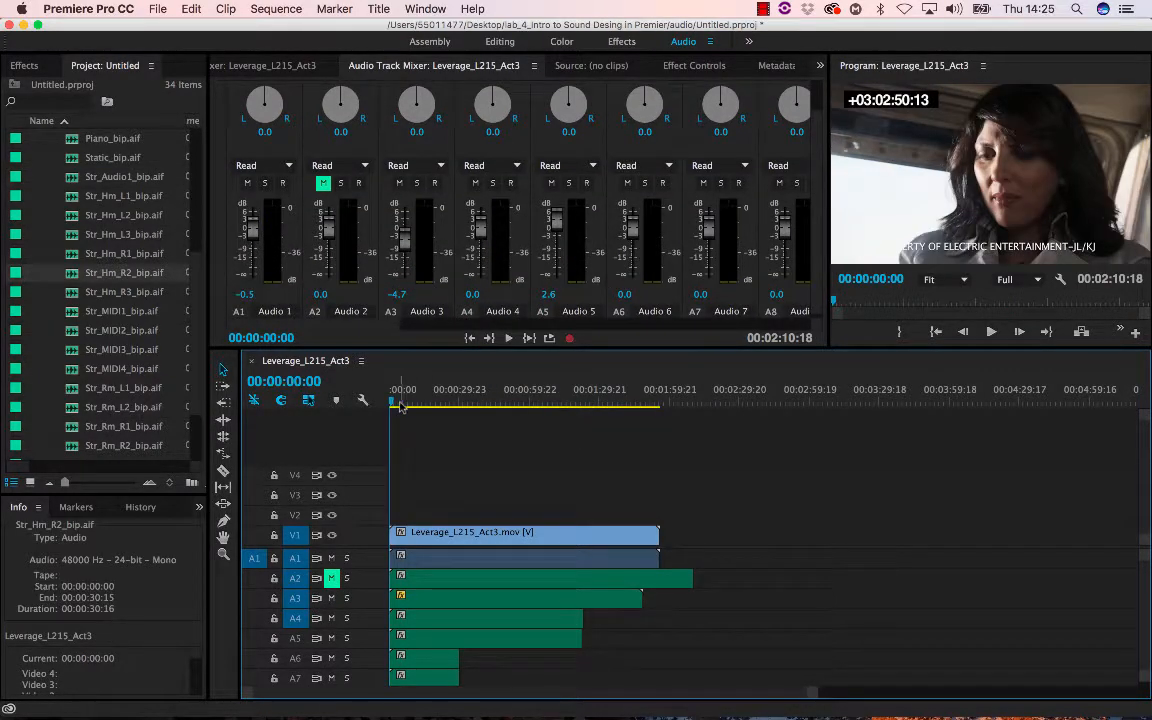
{"action": "left_click_drag", "start_coordinate": [400, 402], "coordinate": [376, 402]}
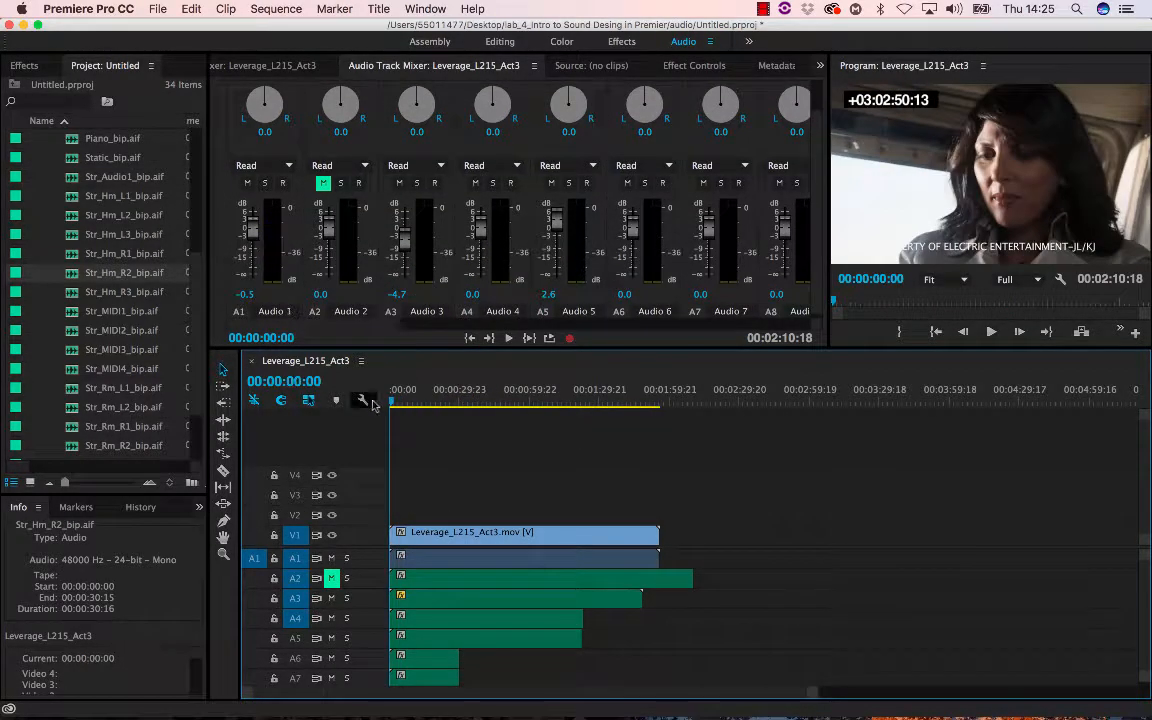
- Add Synth_Hm _bip.aif to the sequence and move its clip to the start of track A8
{"action": "scroll", "coordinate": [147, 340], "scroll_direction": "down", "scroll_amount": 3}
{"action": "left_click", "coordinate": [99, 366]}
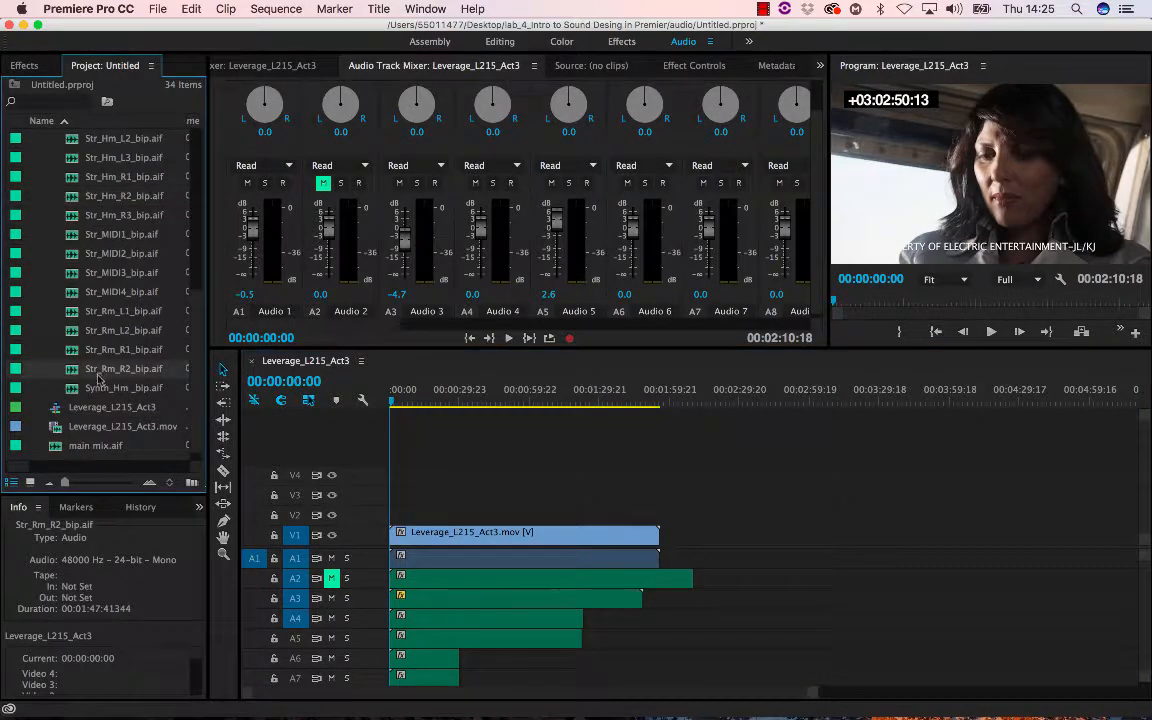
{"action": "left_click", "coordinate": [76, 390]}
{"action": "left_click_drag", "start_coordinate": [72, 390], "coordinate": [485, 678]}
{"action": "scroll", "coordinate": [778, 625], "scroll_direction": "down", "scroll_amount": 3}
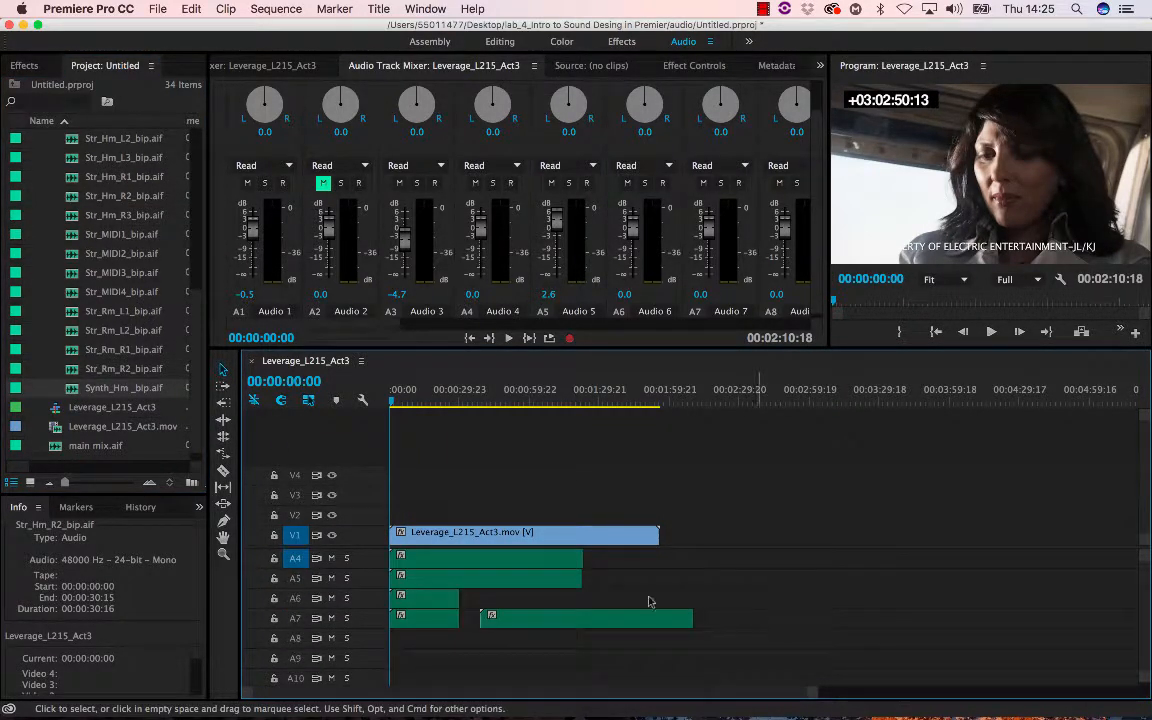
{"action": "left_click_drag", "start_coordinate": [572, 630], "coordinate": [476, 647]}
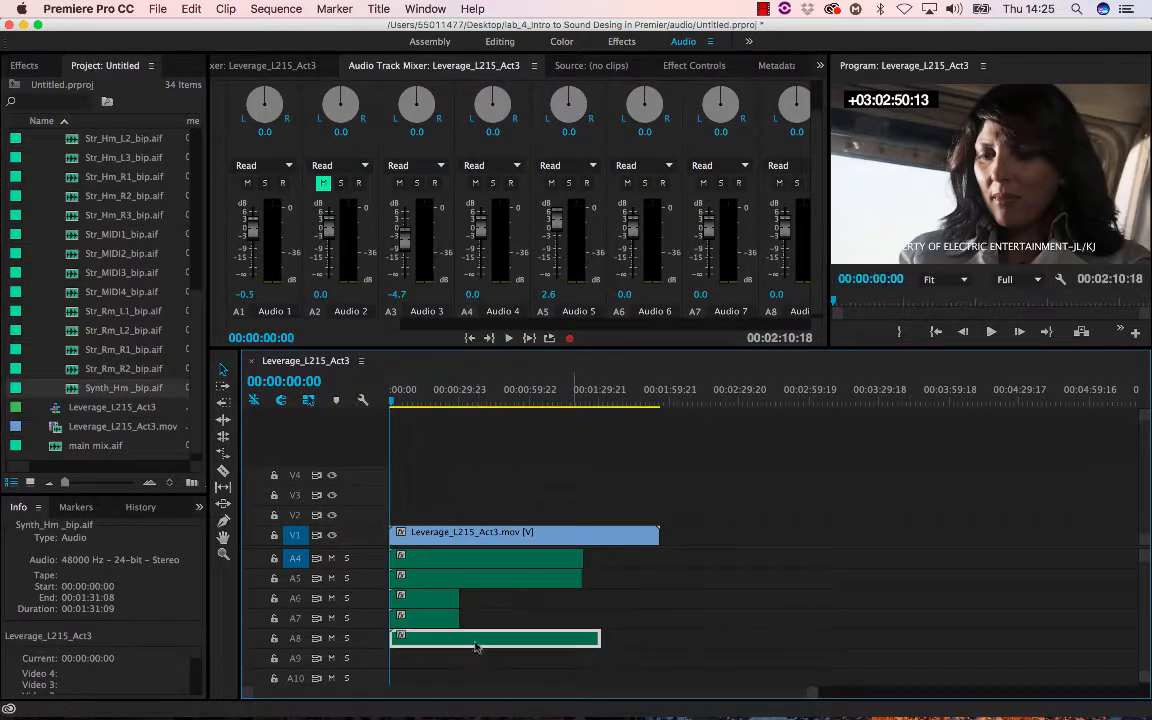
- Add Str_Rm_L1_bip.aif to the start of track A9 and play the sequence from about 00:00:33
{"action": "left_click", "coordinate": [125, 335]}
{"action": "left_click", "coordinate": [108, 313]}
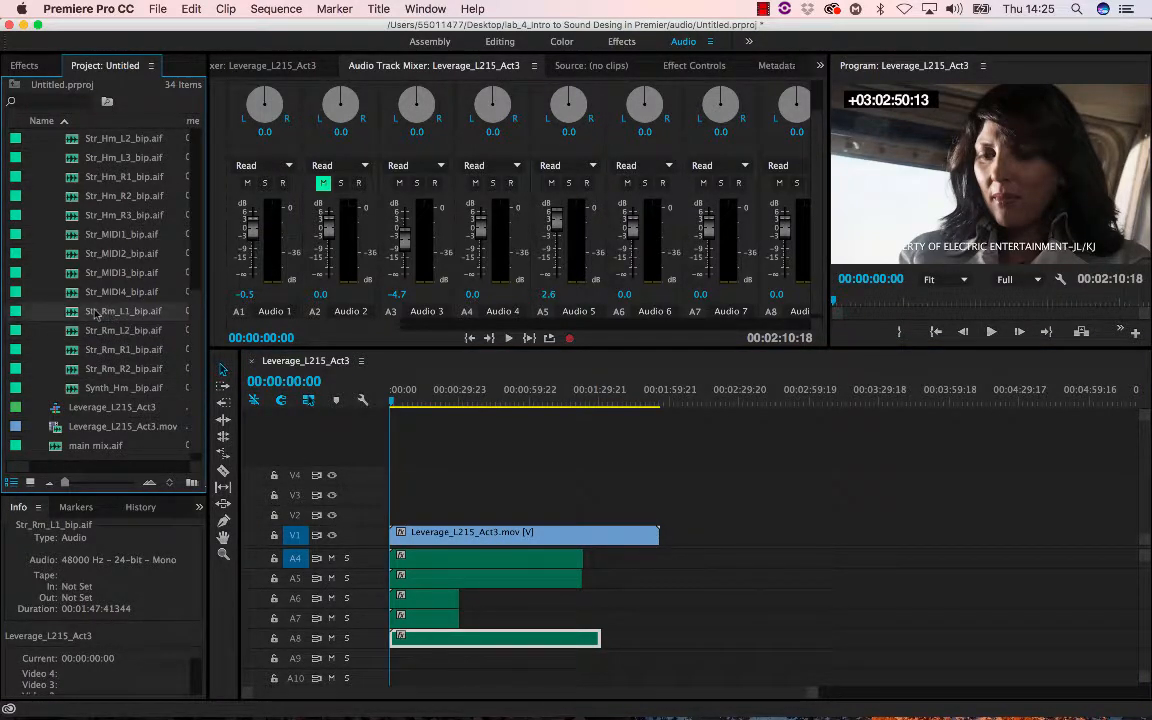
{"action": "left_click_drag", "start_coordinate": [408, 612], "coordinate": [369, 671]}
{"action": "left_click", "coordinate": [468, 395]}
{"action": "key", "text": "space"}
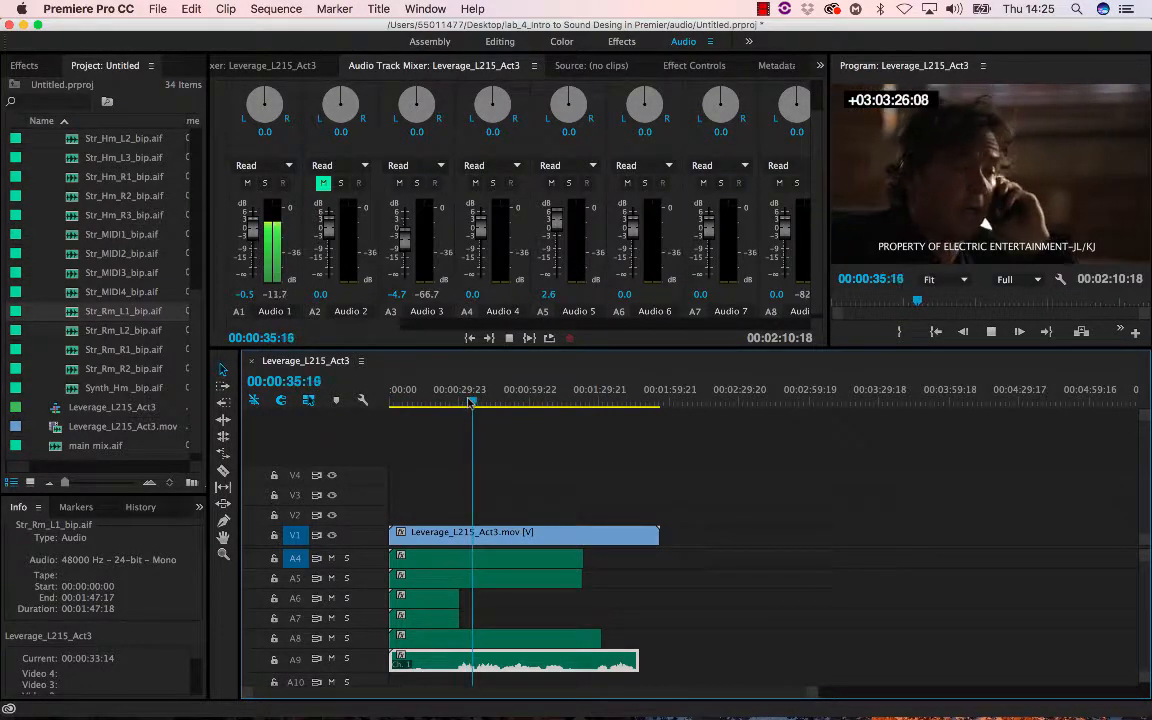
- Play and scrub the sequence from near the beginning to review the mix with the new tracks
{"action": "left_click", "coordinate": [418, 402]}
{"action": "left_click_drag", "start_coordinate": [416, 402], "coordinate": [398, 402]}
{"action": "key", "text": "space"}
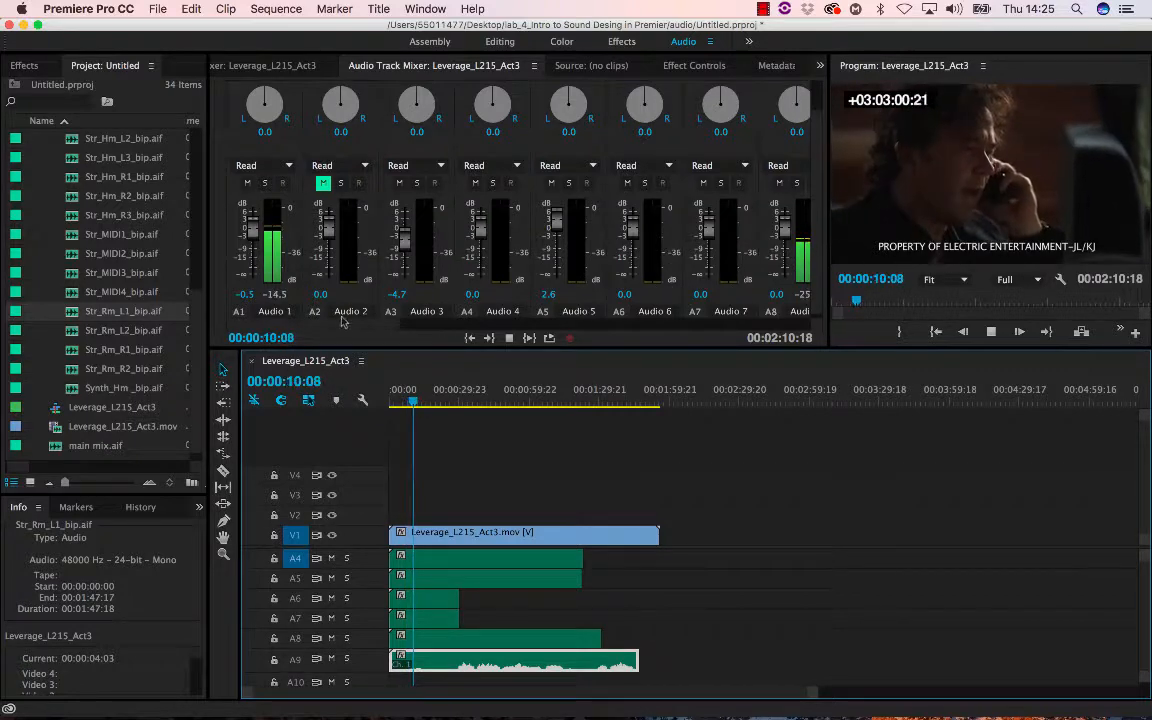
{"action": "mouse_move", "coordinate": [342, 324]}
{"action": "left_mouse_down"}
{"action": "mouse_move", "coordinate": [385, 326]}
{"action": "mouse_move", "coordinate": [342, 326]}
{"action": "left_mouse_up"}
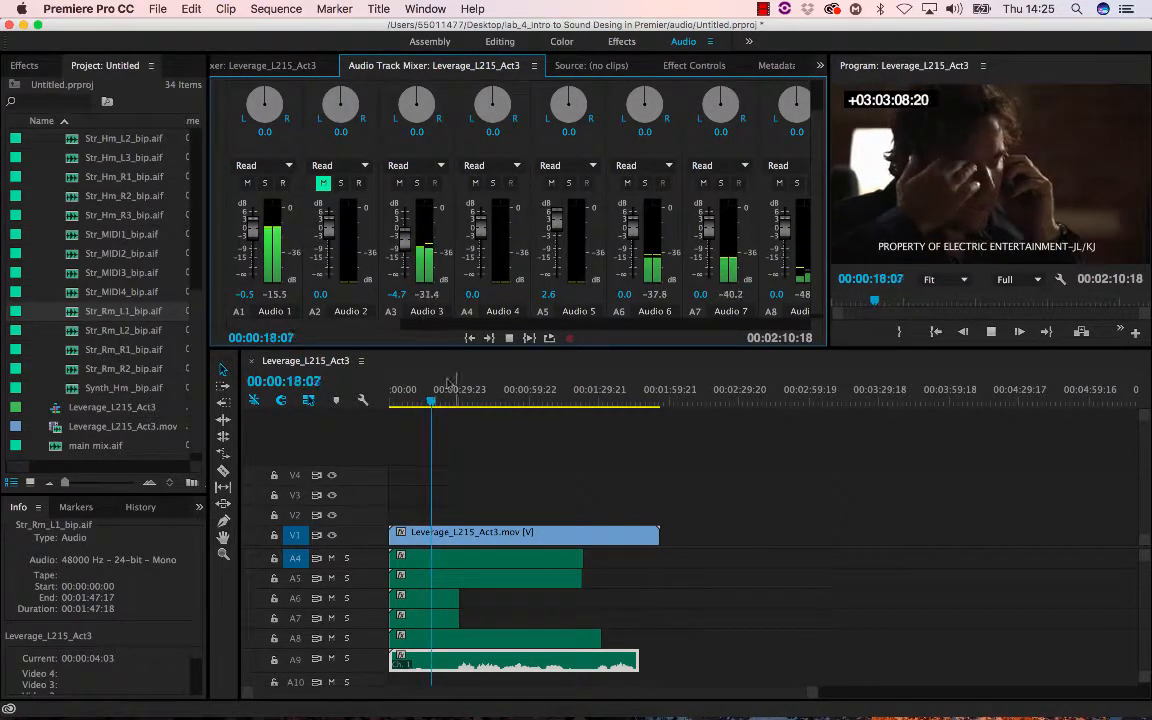
{"action": "key", "text": "space"}
{"action": "left_click_drag", "start_coordinate": [445, 401], "coordinate": [318, 382]}
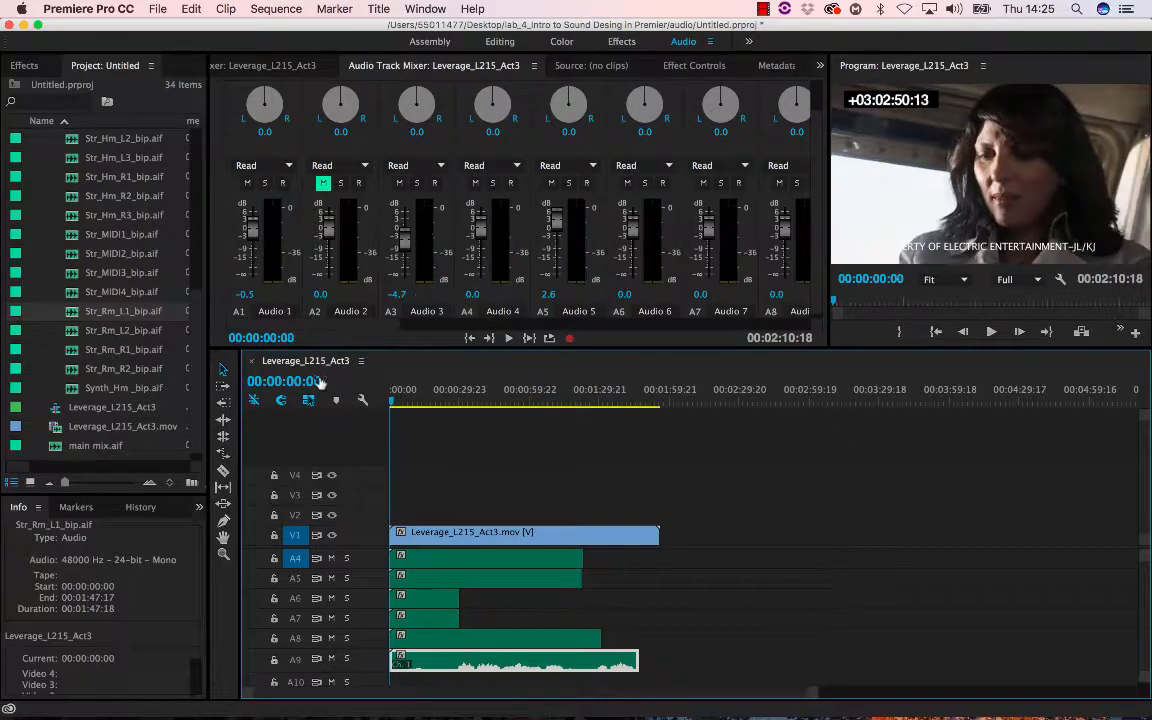
{"action": "left_click_drag", "start_coordinate": [450, 405], "coordinate": [380, 395]}
{"action": "left_click_drag", "start_coordinate": [450, 403], "coordinate": [395, 410]}
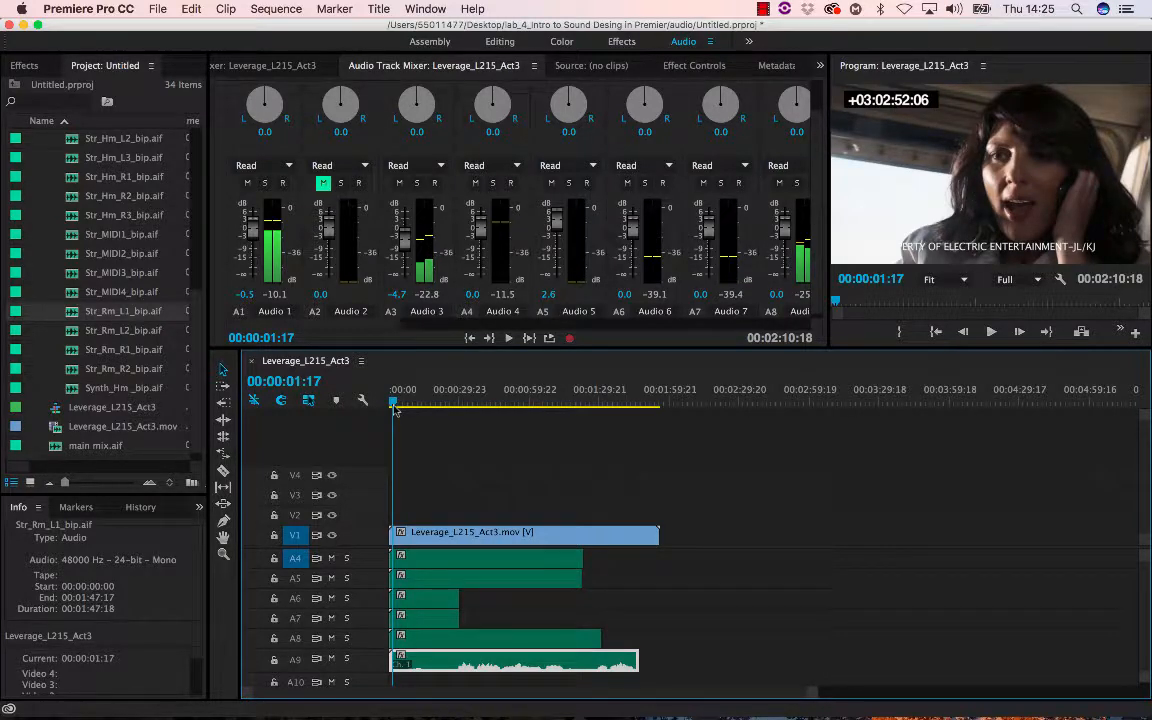
{"action": "left_click_drag", "start_coordinate": [394, 407], "coordinate": [397, 406]}
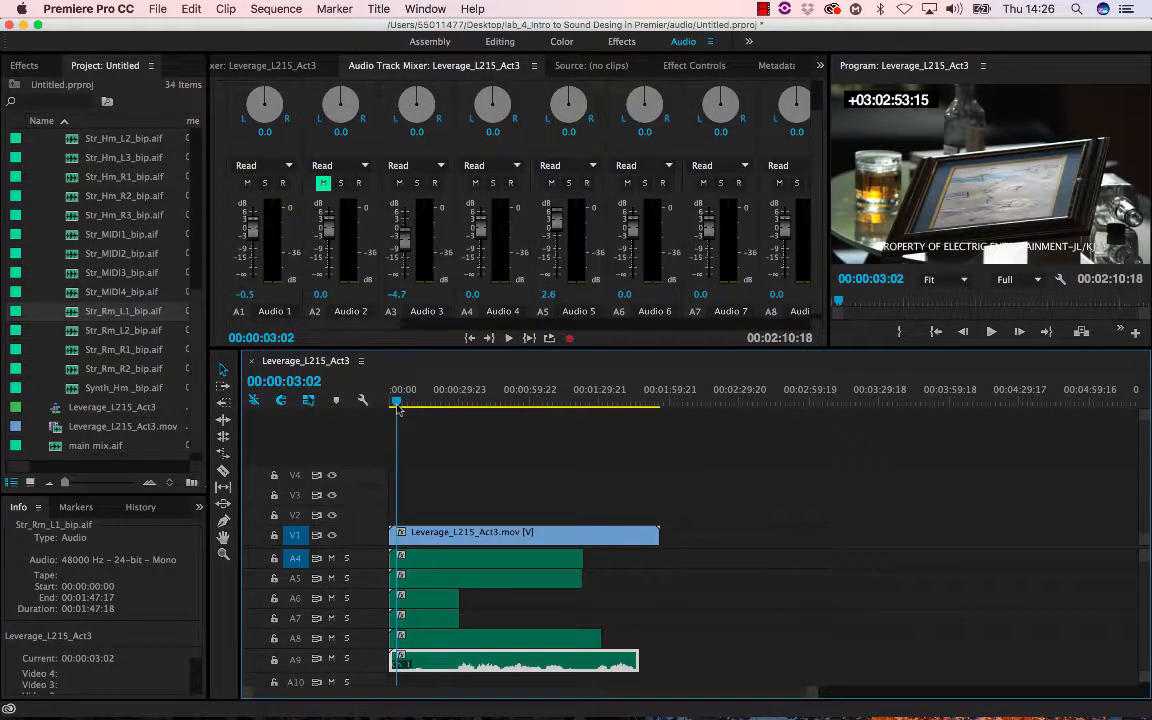
- Open the Audio Effects list in the Effects panel and browse the available effects
{"action": "left_click", "coordinate": [25, 66]}
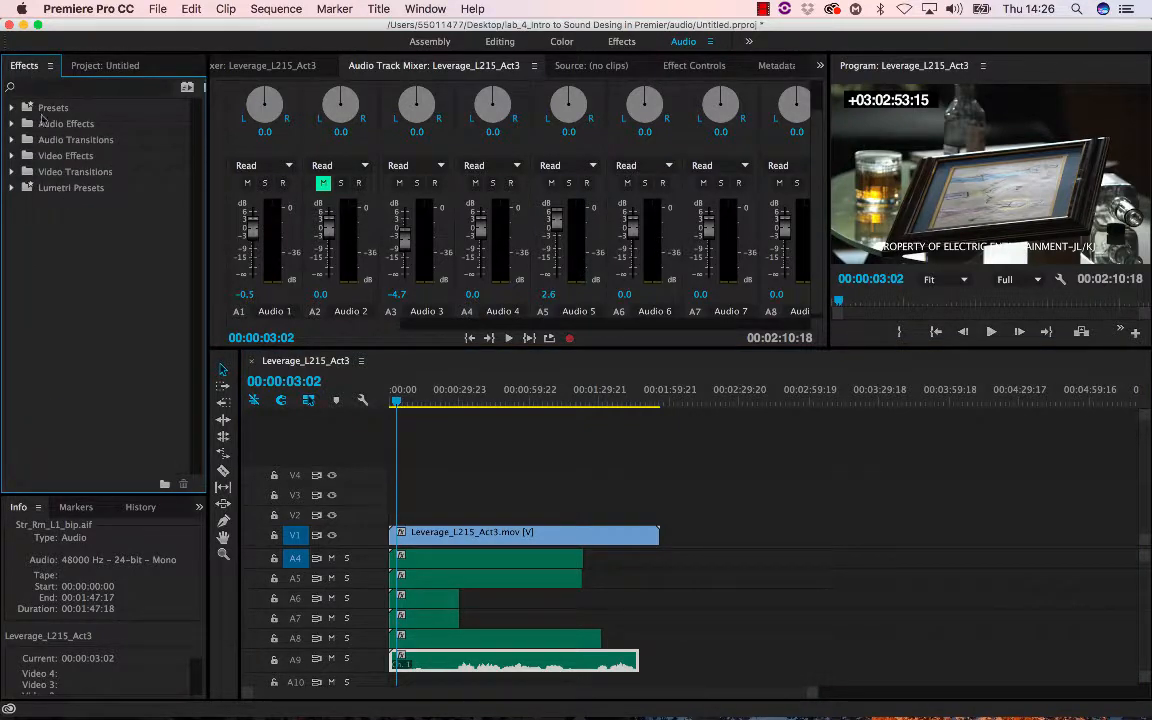
{"action": "left_click", "coordinate": [11, 124]}
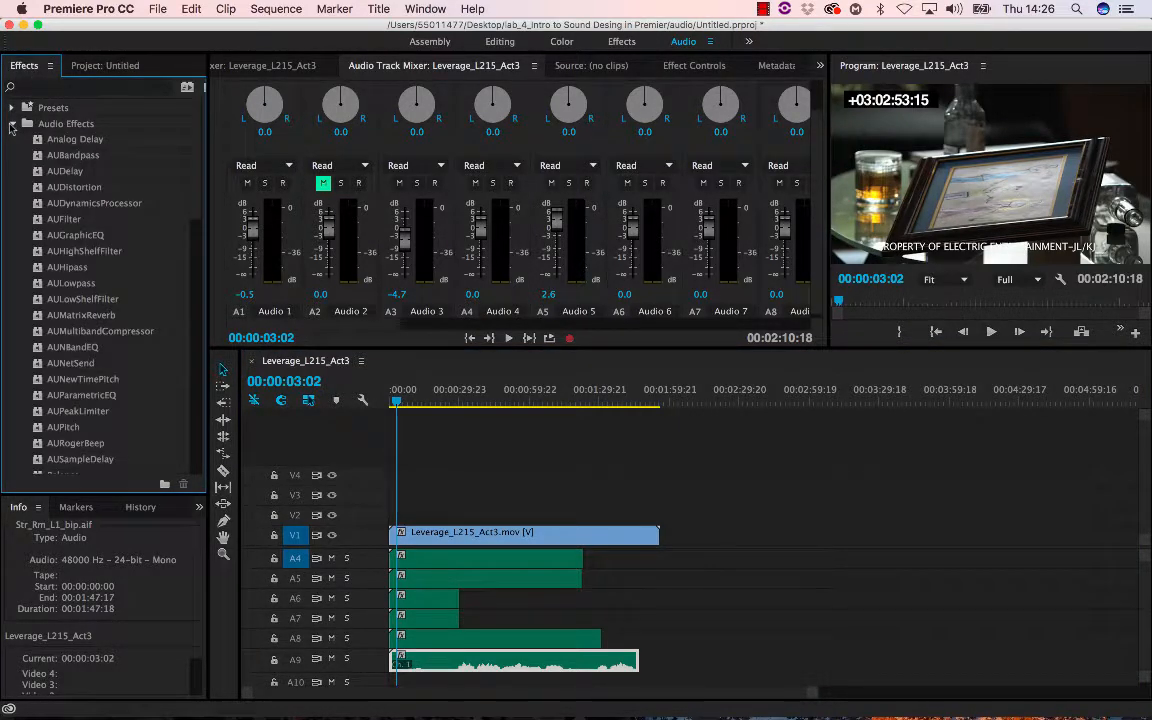
{"action": "scroll", "coordinate": [82, 320], "scroll_direction": "down", "scroll_amount": 5}
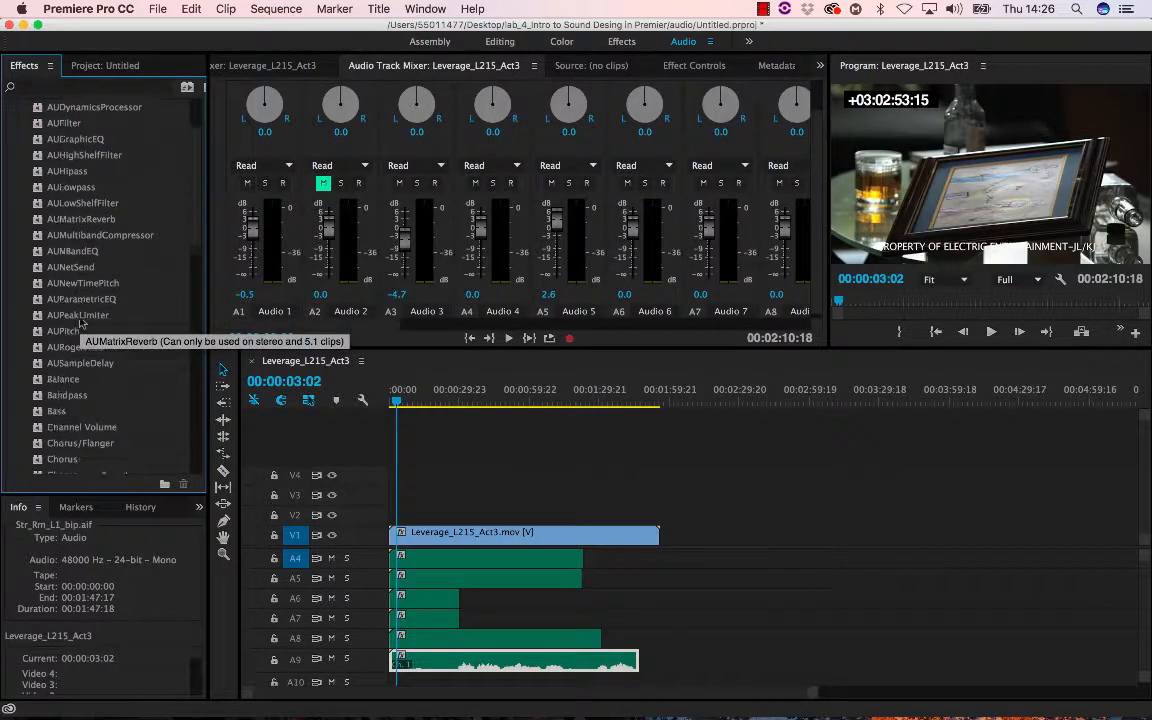
{"action": "scroll", "coordinate": [82, 320], "scroll_direction": "up", "scroll_amount": 3}
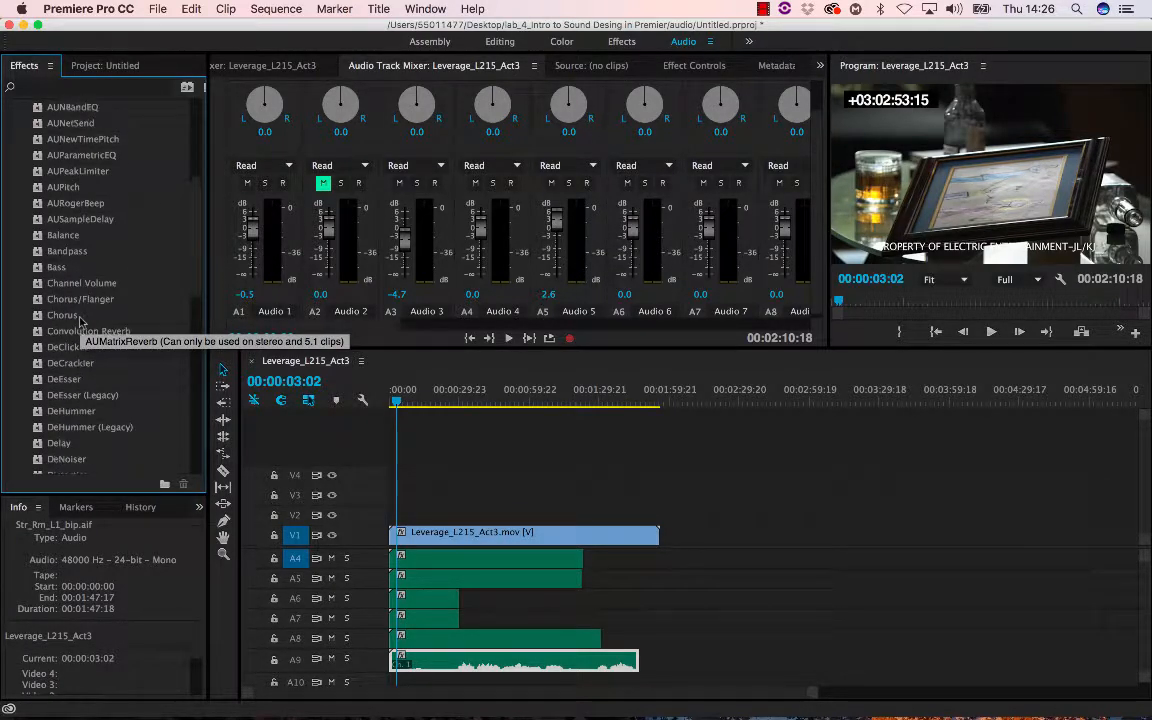
{"action": "scroll", "coordinate": [82, 320], "scroll_direction": "up", "scroll_amount": 2}
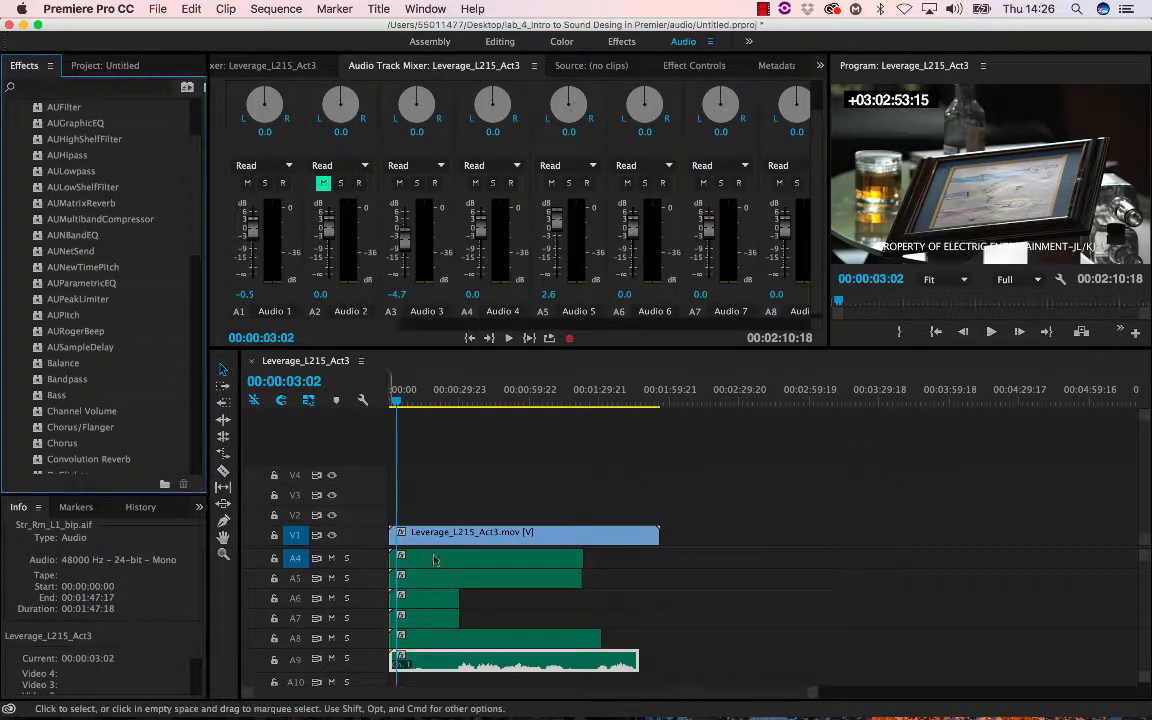
- Solo track A9 and play its clip from about 00:00:31
{"action": "left_click", "coordinate": [472, 562]}
{"action": "scroll", "coordinate": [653, 591], "scroll_direction": "down", "scroll_amount": 8}
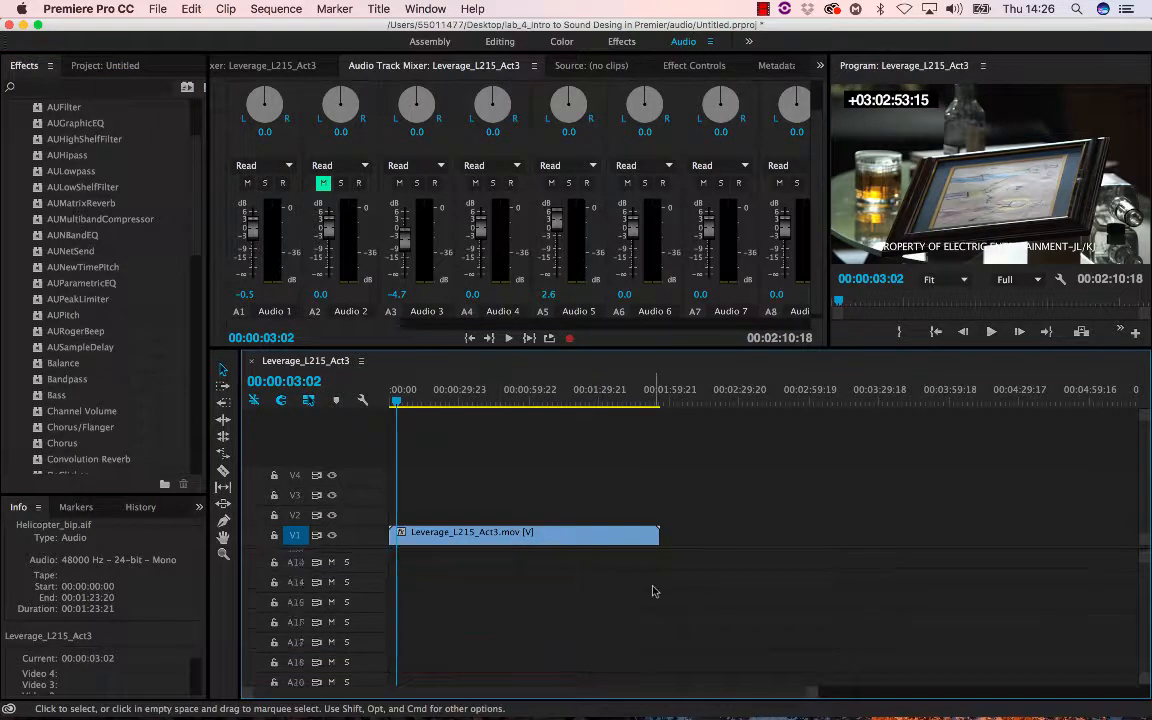
{"action": "scroll", "coordinate": [653, 591], "scroll_direction": "up", "scroll_amount": 10}
{"action": "scroll", "coordinate": [654, 591], "scroll_direction": "down", "scroll_amount": 4}
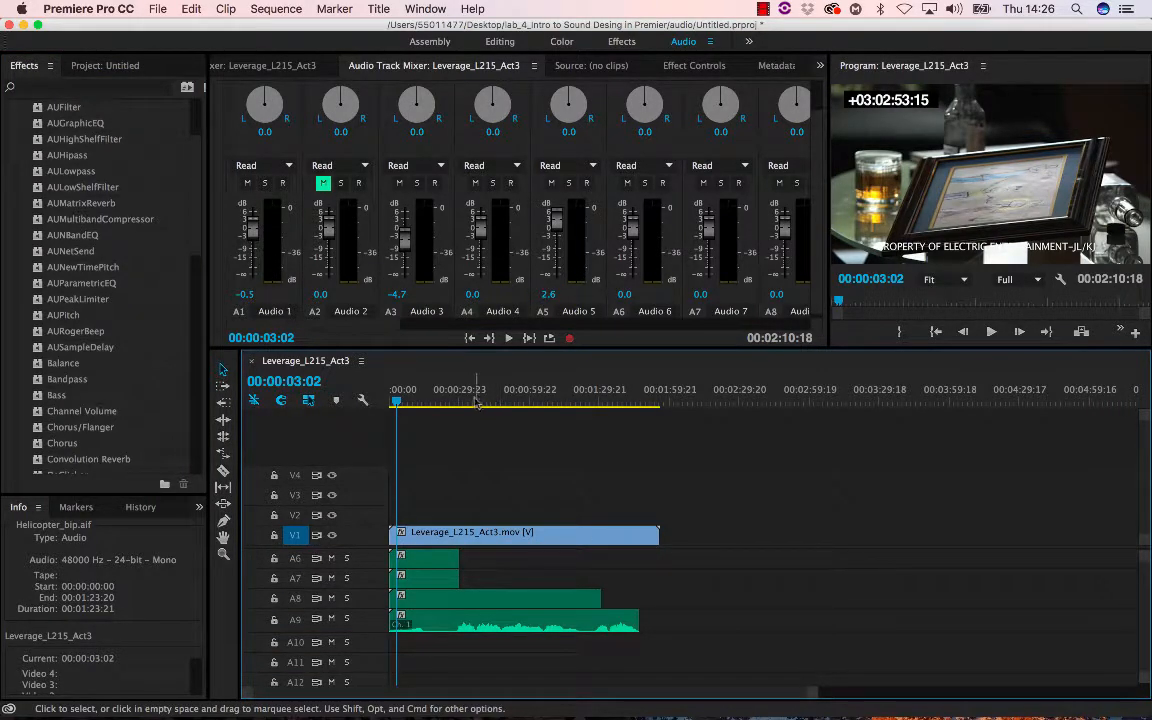
{"action": "left_click_drag", "start_coordinate": [476, 400], "coordinate": [463, 400]}
{"action": "left_click", "coordinate": [347, 619]}
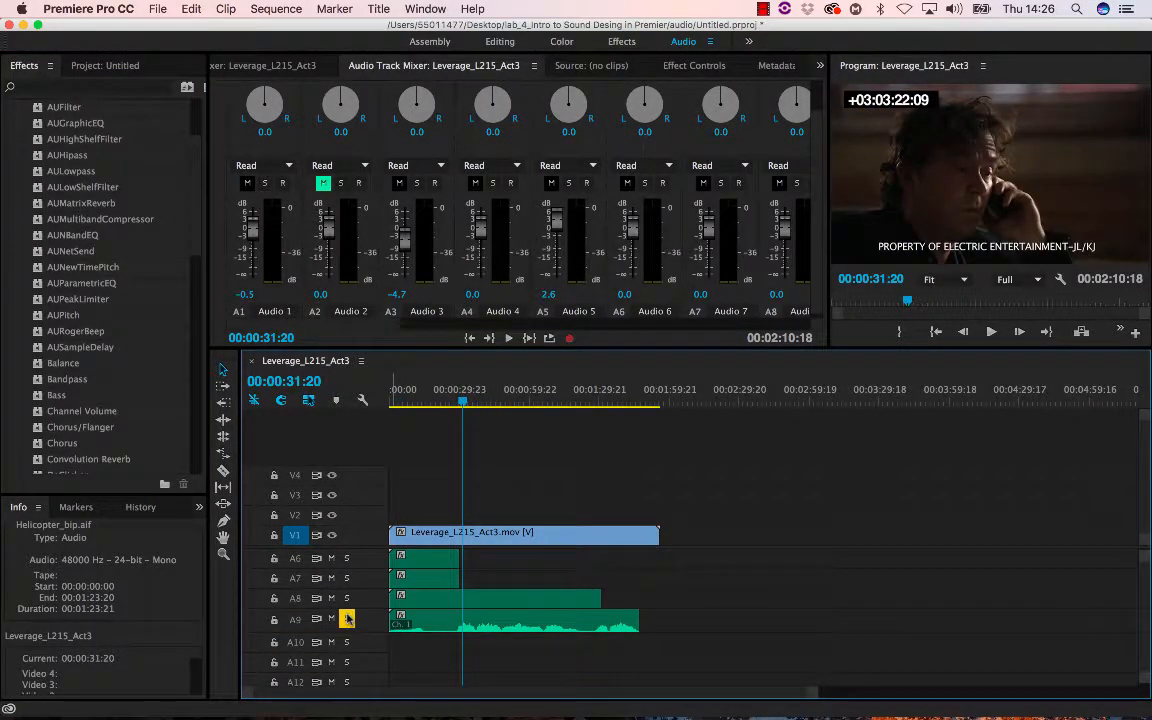
{"action": "key", "text": "space"}
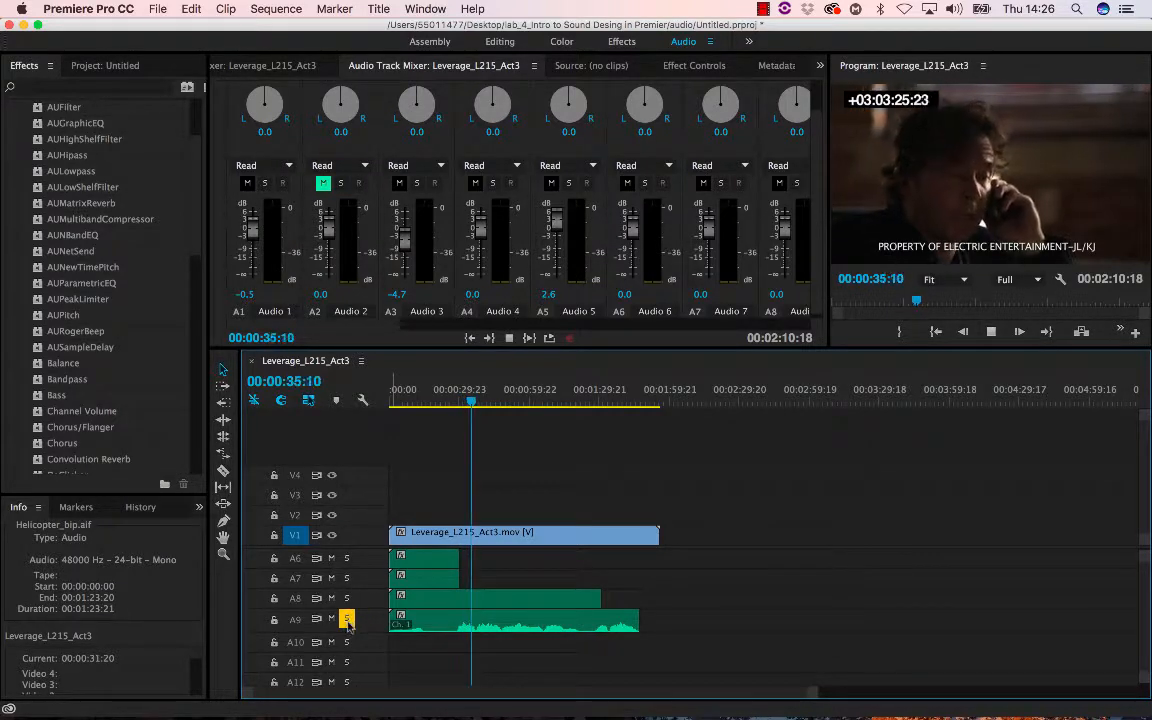
{"action": "key", "text": "space"}
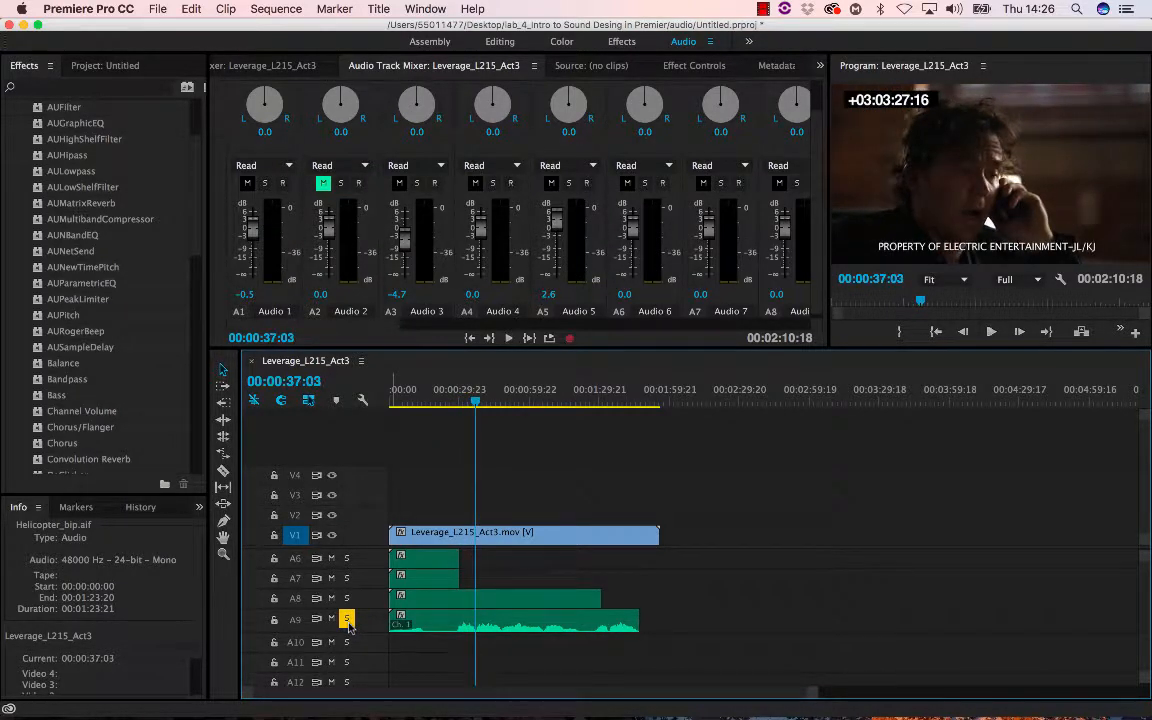
- Apply the AUDelay effect to the Str_Rm_L1_bip clip on A9, then open that clip in the Source Monitor and play it
{"action": "scroll", "coordinate": [74, 259], "scroll_direction": "up", "scroll_amount": 4}
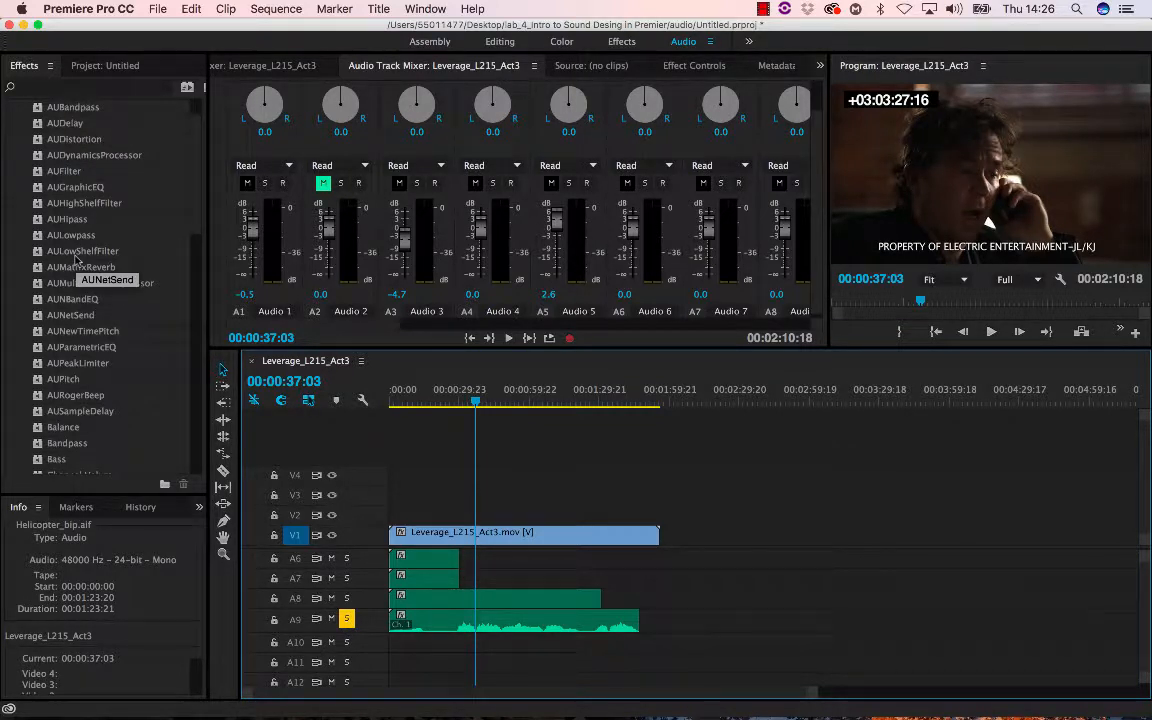
{"action": "left_click", "coordinate": [72, 125]}
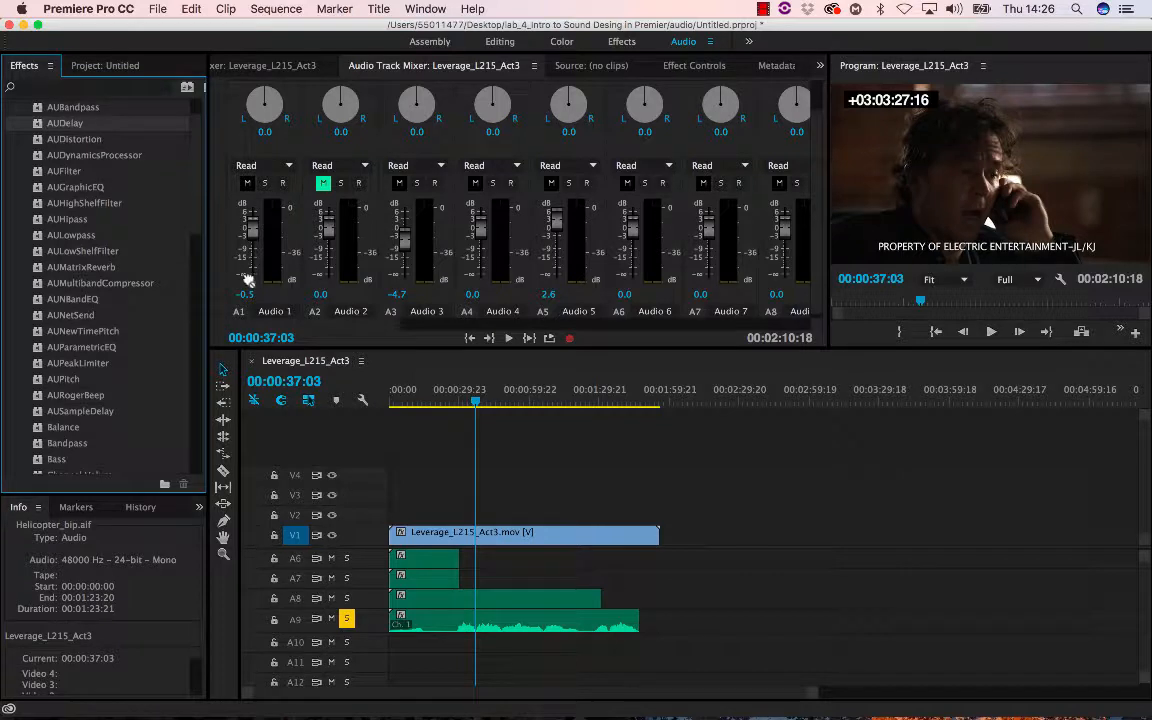
{"action": "left_click_drag", "start_coordinate": [248, 281], "coordinate": [197, 261]}
{"action": "left_click_drag", "start_coordinate": [335, 337], "coordinate": [508, 624]}
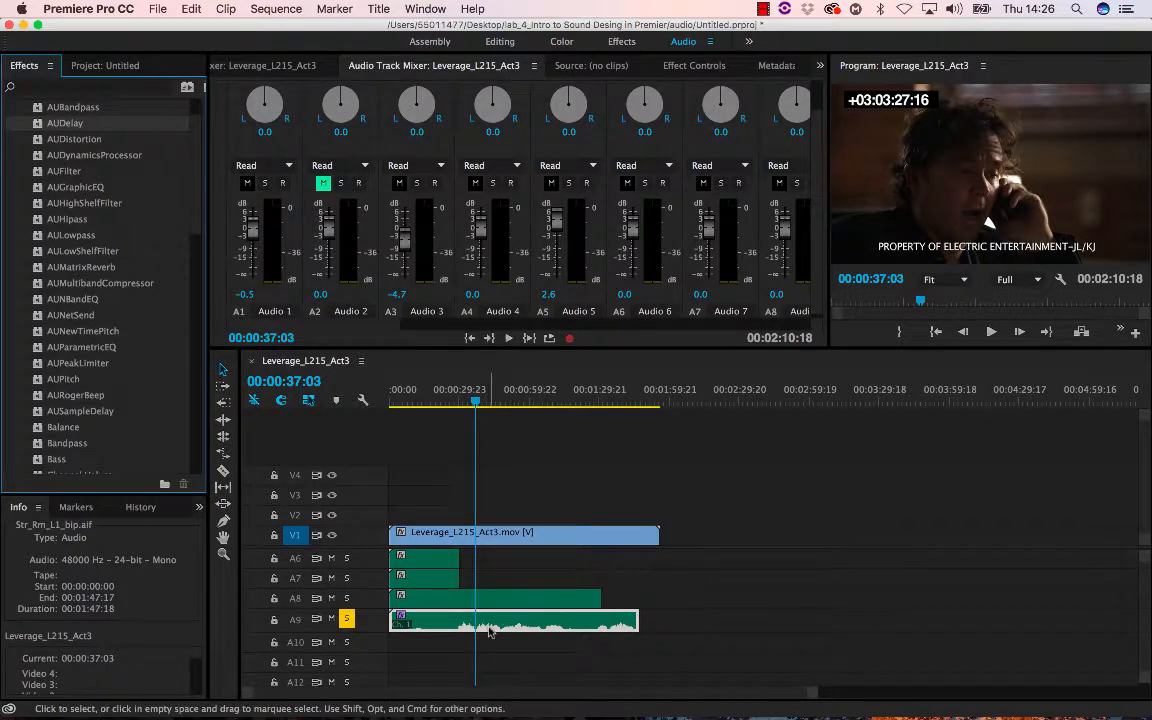
{"action": "double_click", "coordinate": [487, 627]}
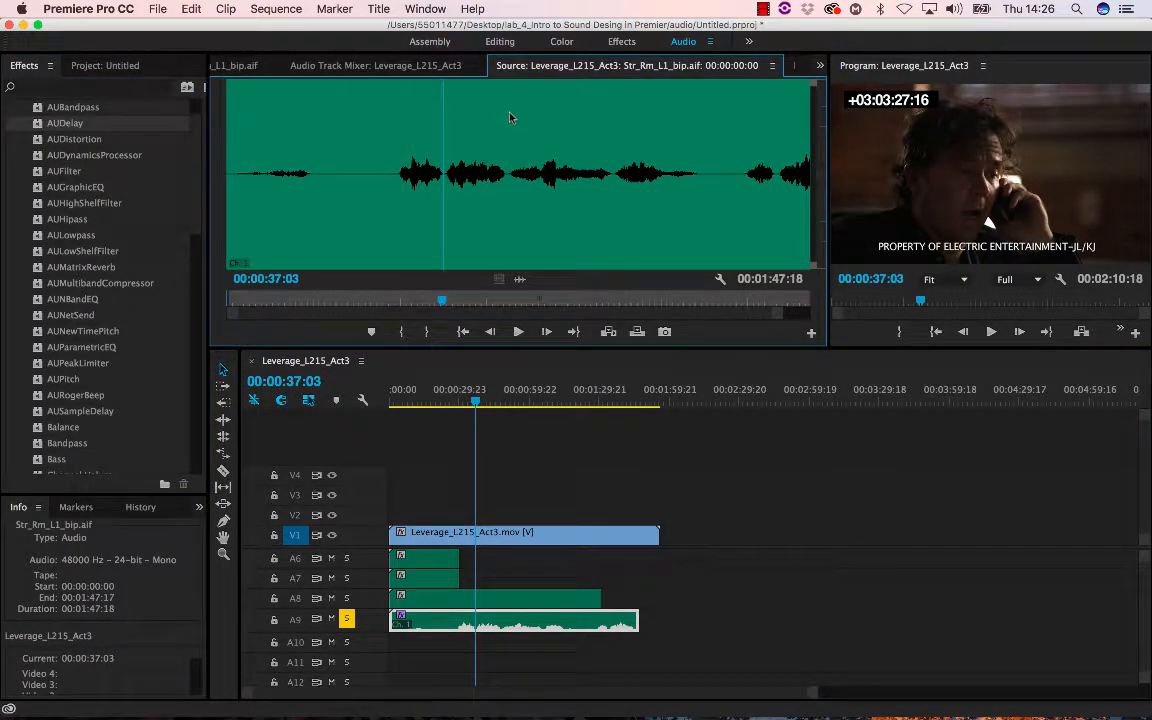
{"action": "key", "text": "space"}
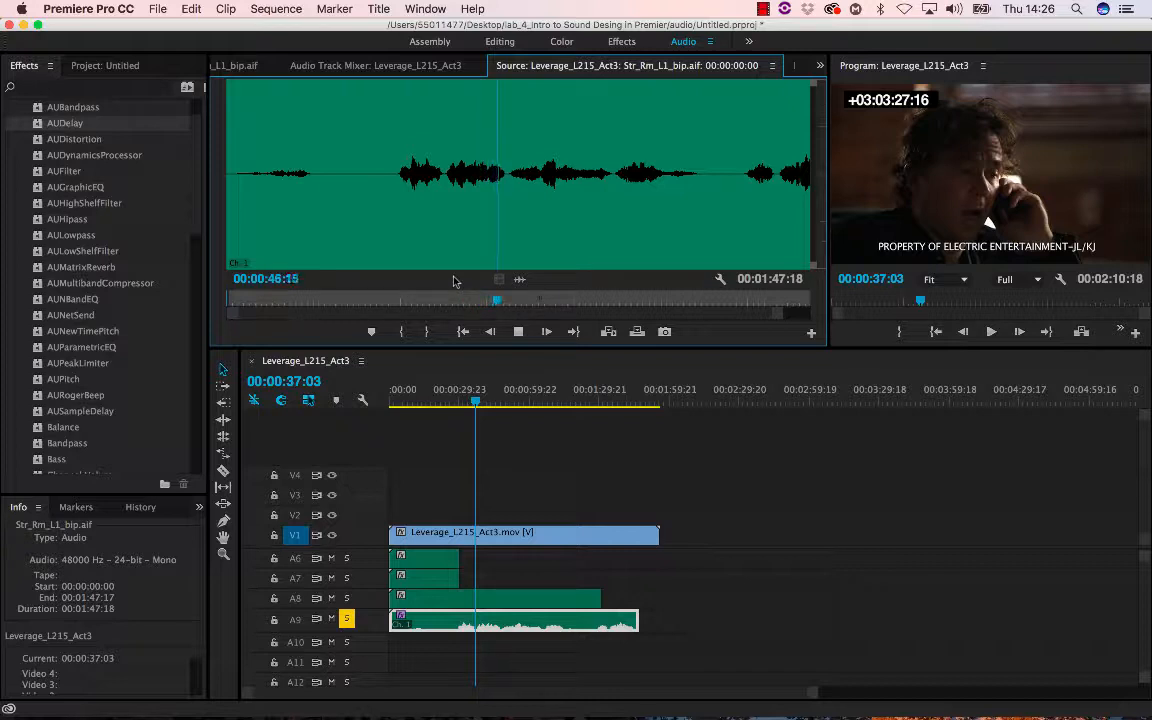
- Stop playback and switch to the Effects workspace, bringing the Effects panel to the front
{"action": "key", "text": "space"}
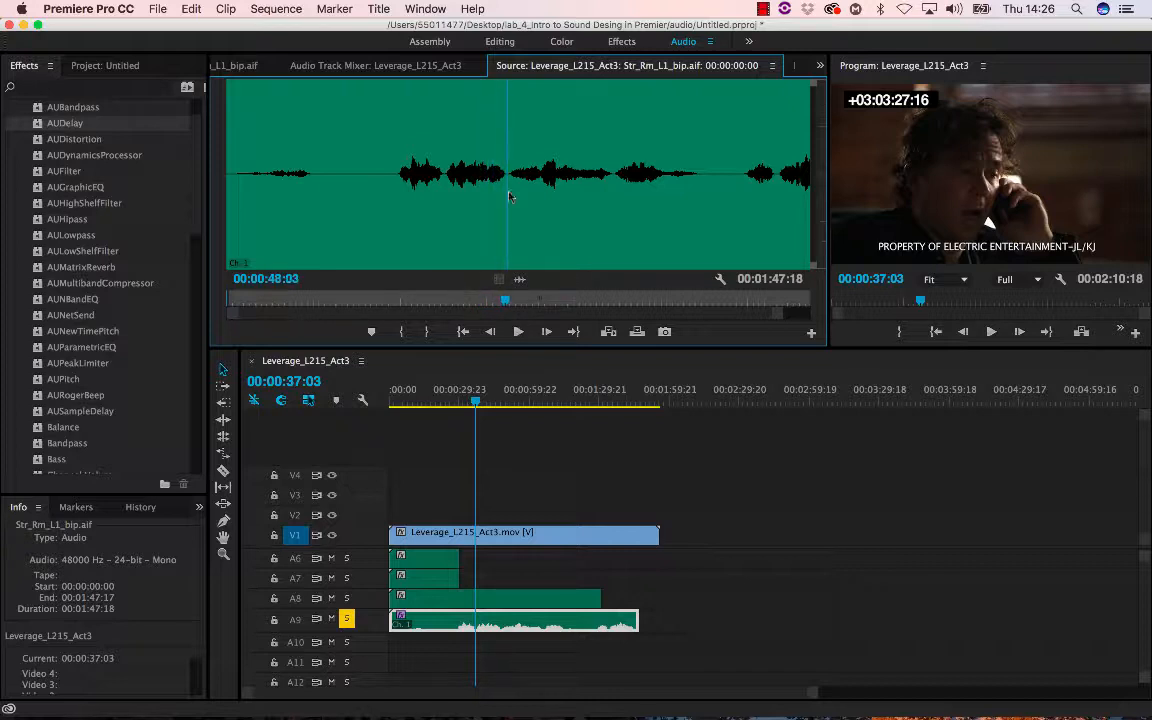
{"action": "left_click", "coordinate": [625, 42]}
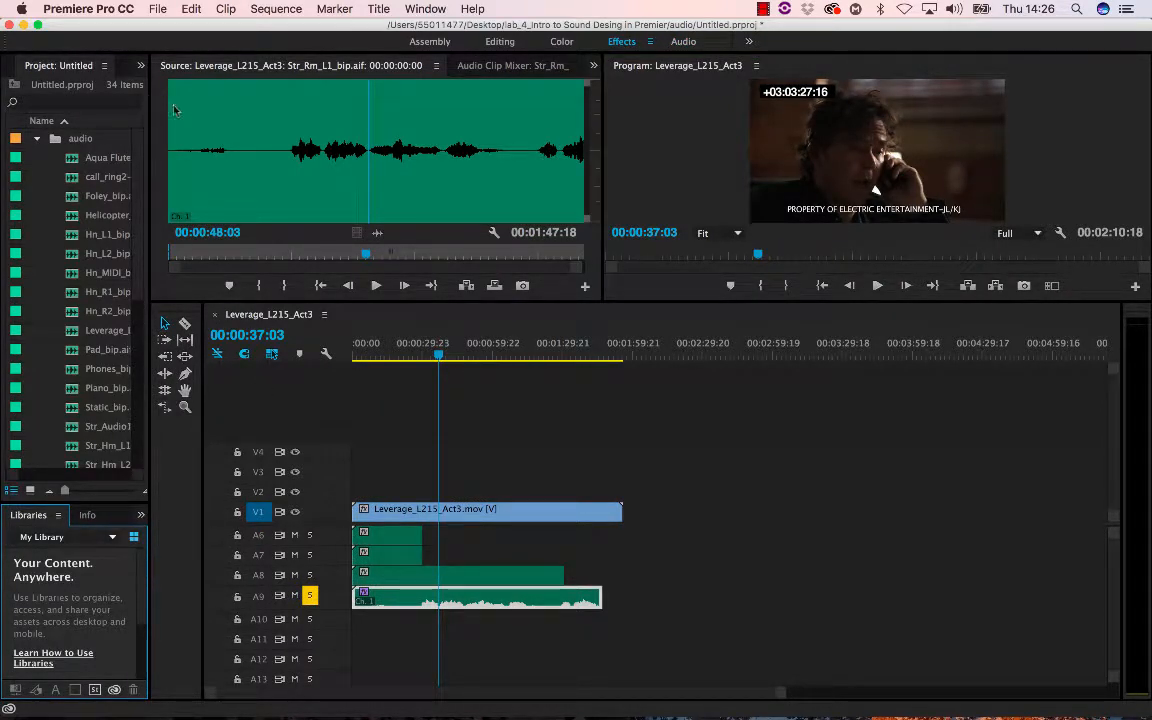
{"action": "left_click_drag", "start_coordinate": [150, 163], "coordinate": [193, 157]}
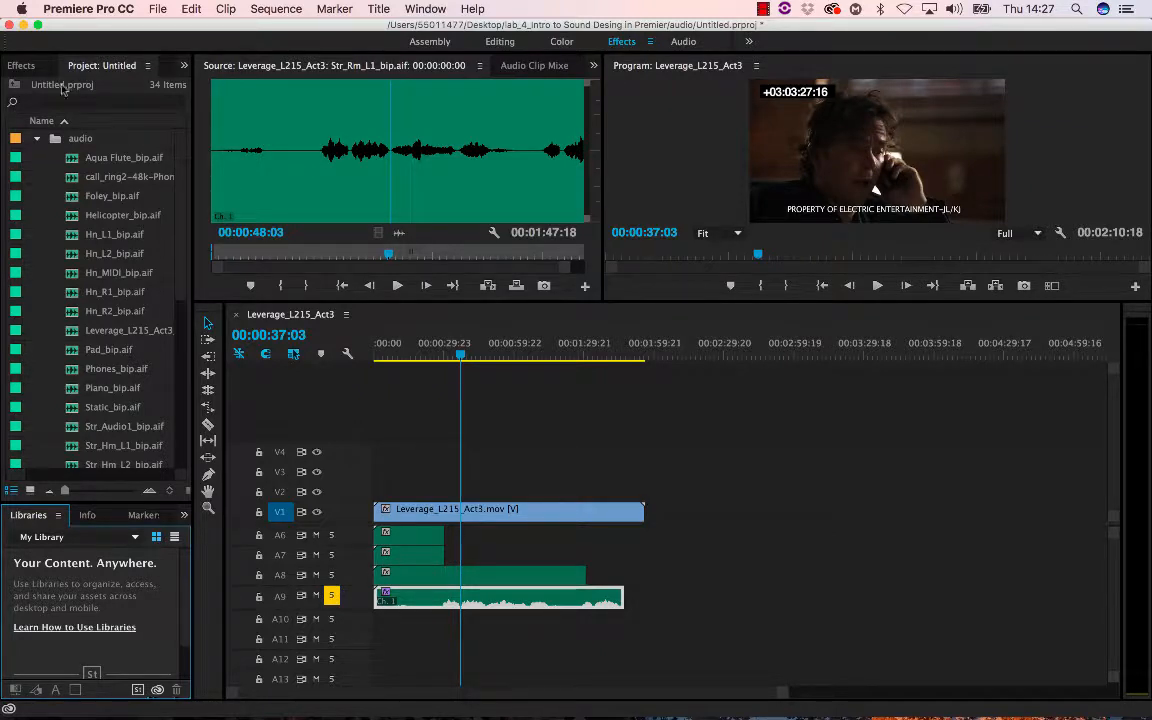
{"action": "left_click", "coordinate": [24, 66]}
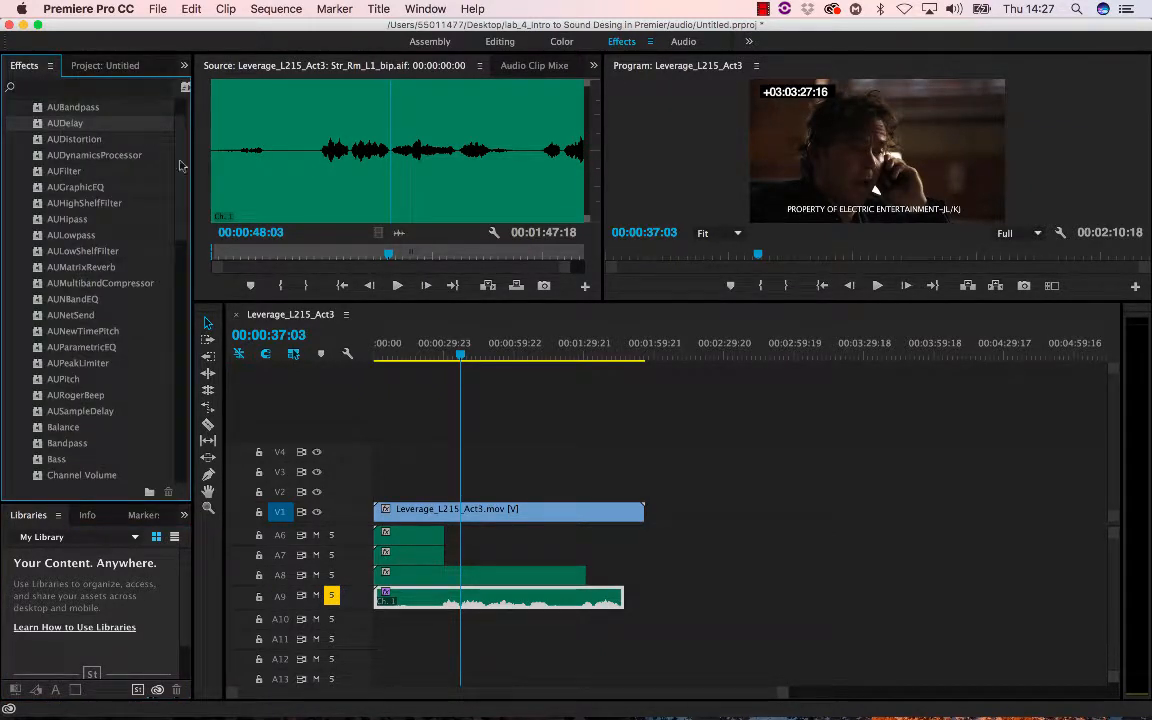
- Enlarge track A7 and play the sequence from about 00:00:16 to review the A8 clip's section
{"action": "left_click", "coordinate": [392, 576]}
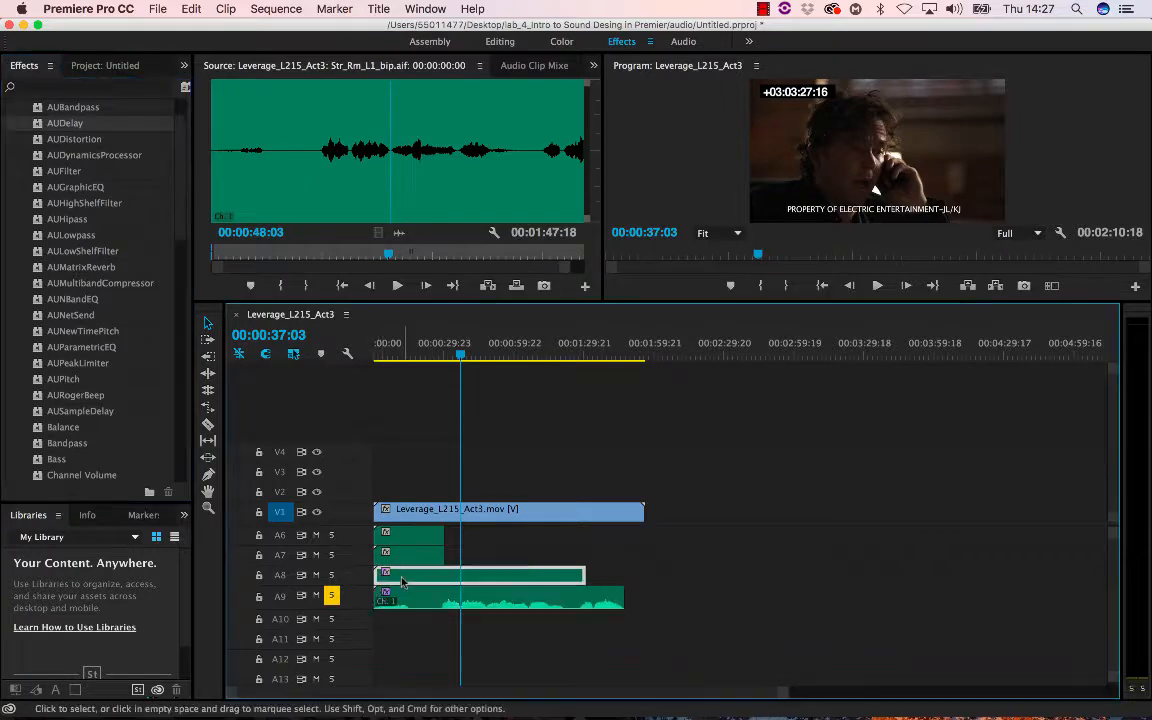
{"action": "left_click_drag", "start_coordinate": [338, 566], "coordinate": [340, 620]}
{"action": "left_click", "coordinate": [411, 350]}
{"action": "key", "text": "space"}
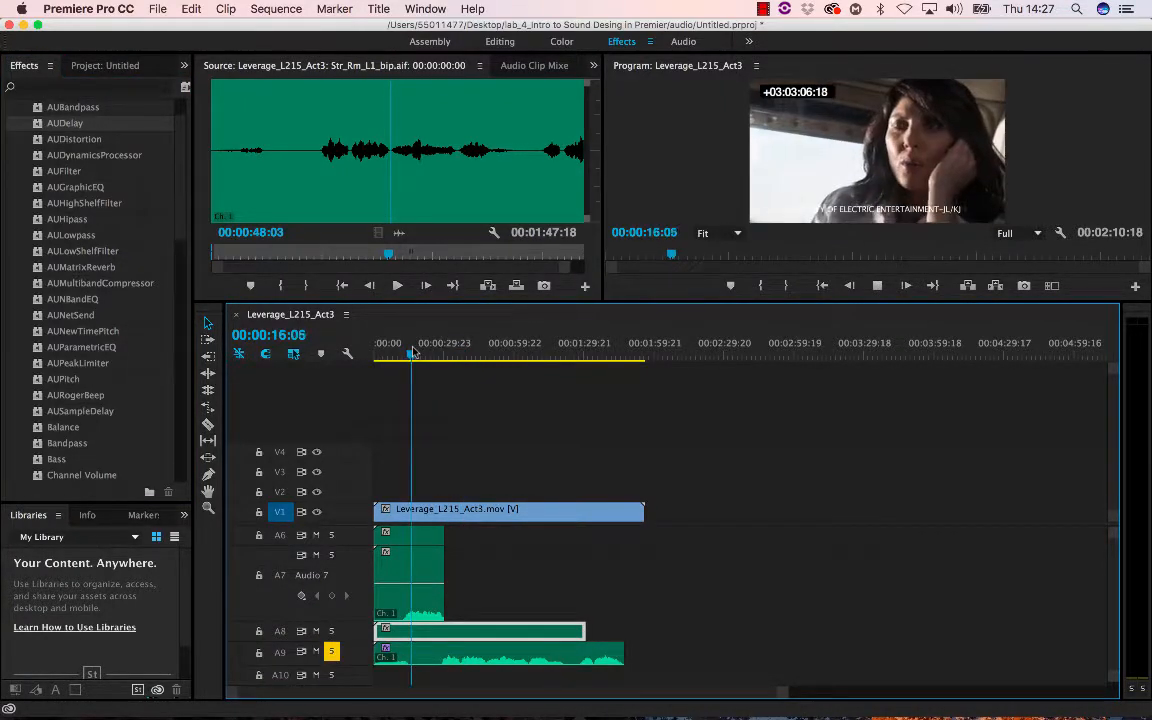
{"action": "key", "text": "space"}
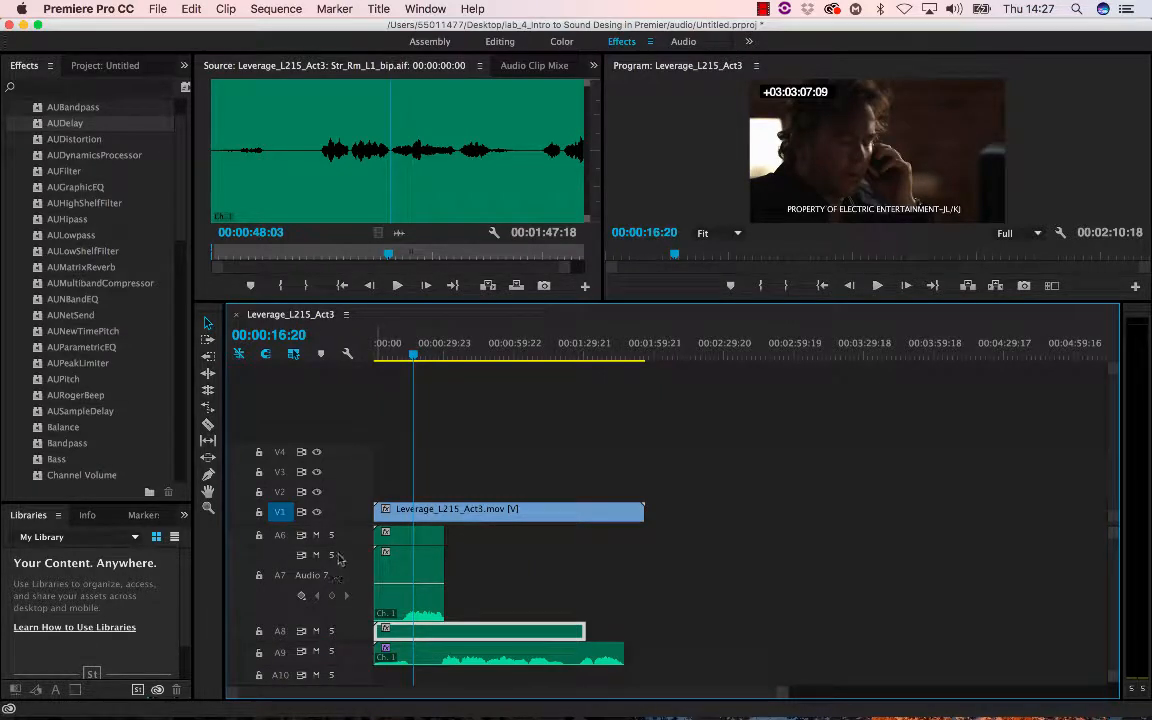
{"action": "key", "text": "space"}
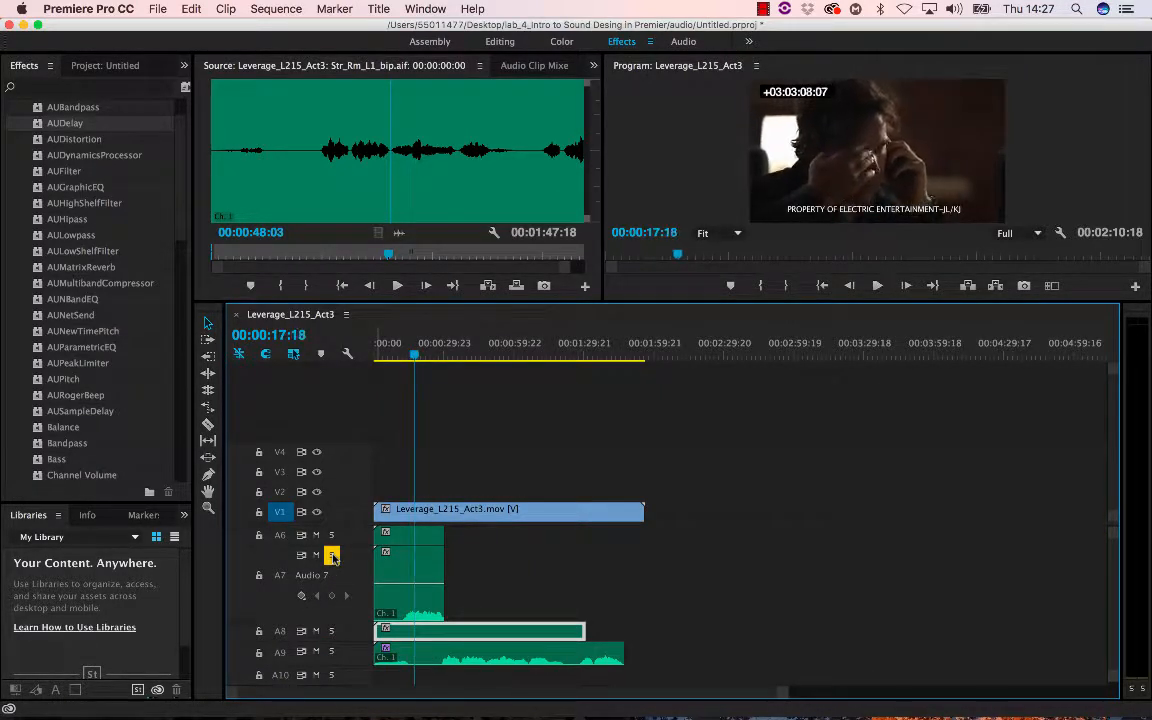
- Solo track A1, unsolo track A9, and play the sequence to hear the dialogue track
{"action": "scroll", "coordinate": [479, 601], "scroll_direction": "up", "scroll_amount": 3}
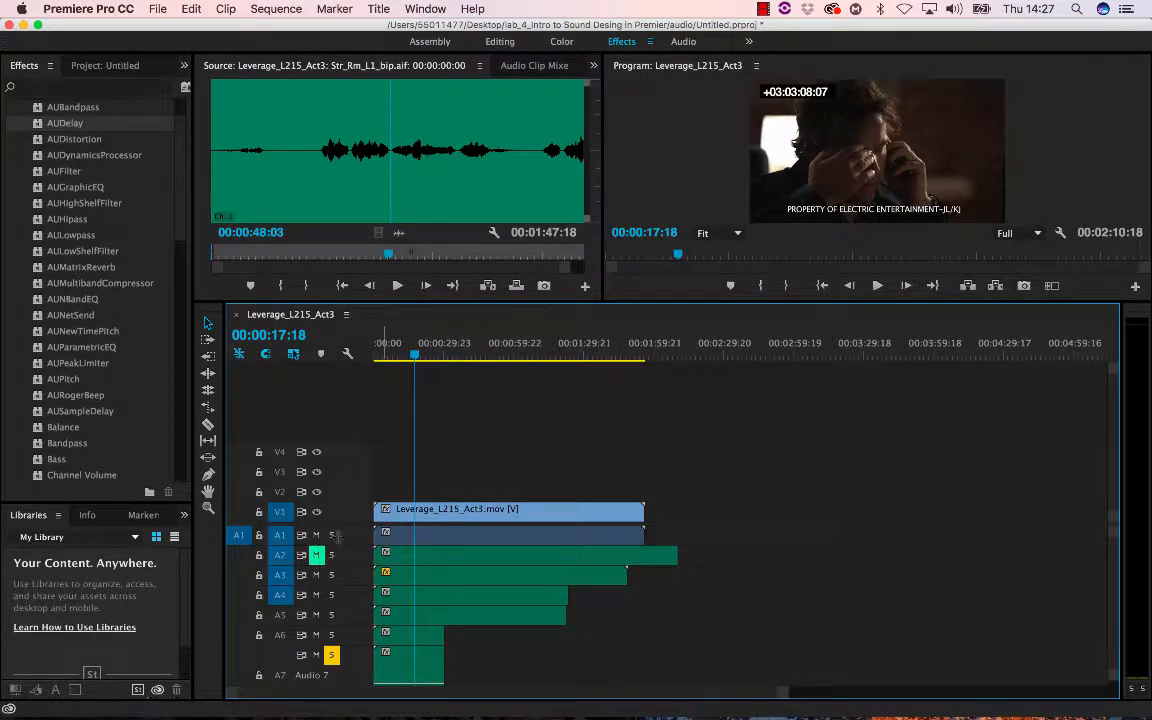
{"action": "left_click", "coordinate": [392, 535]}
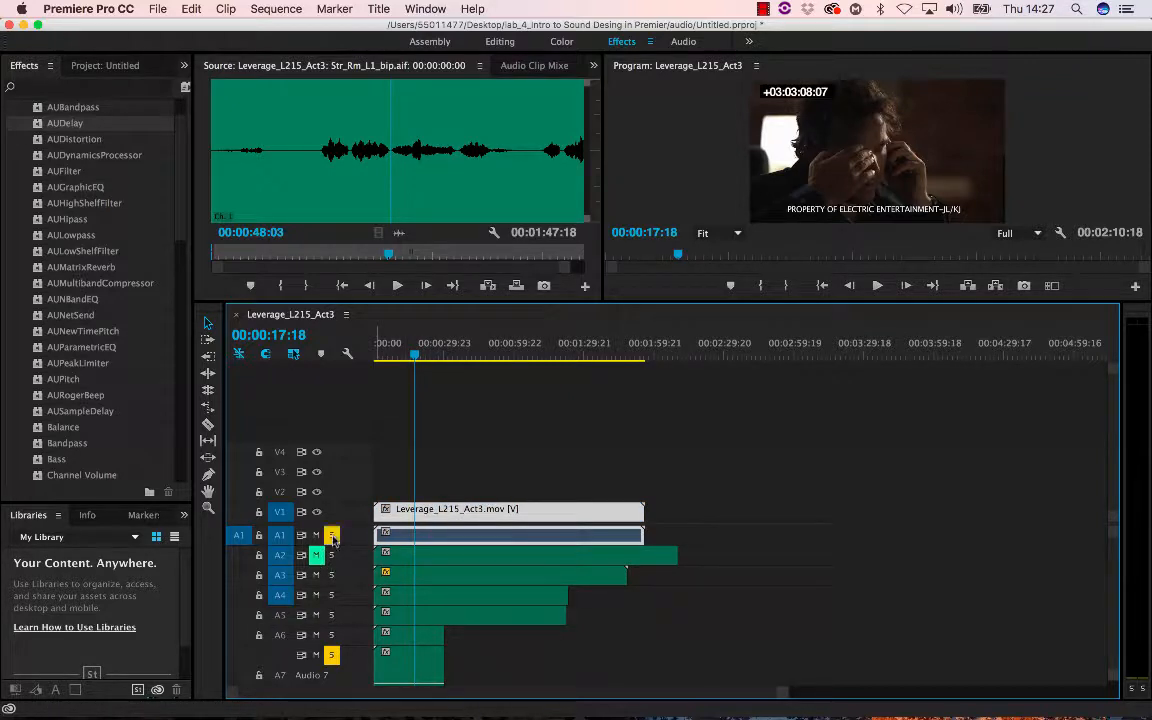
{"action": "key", "text": "space"}
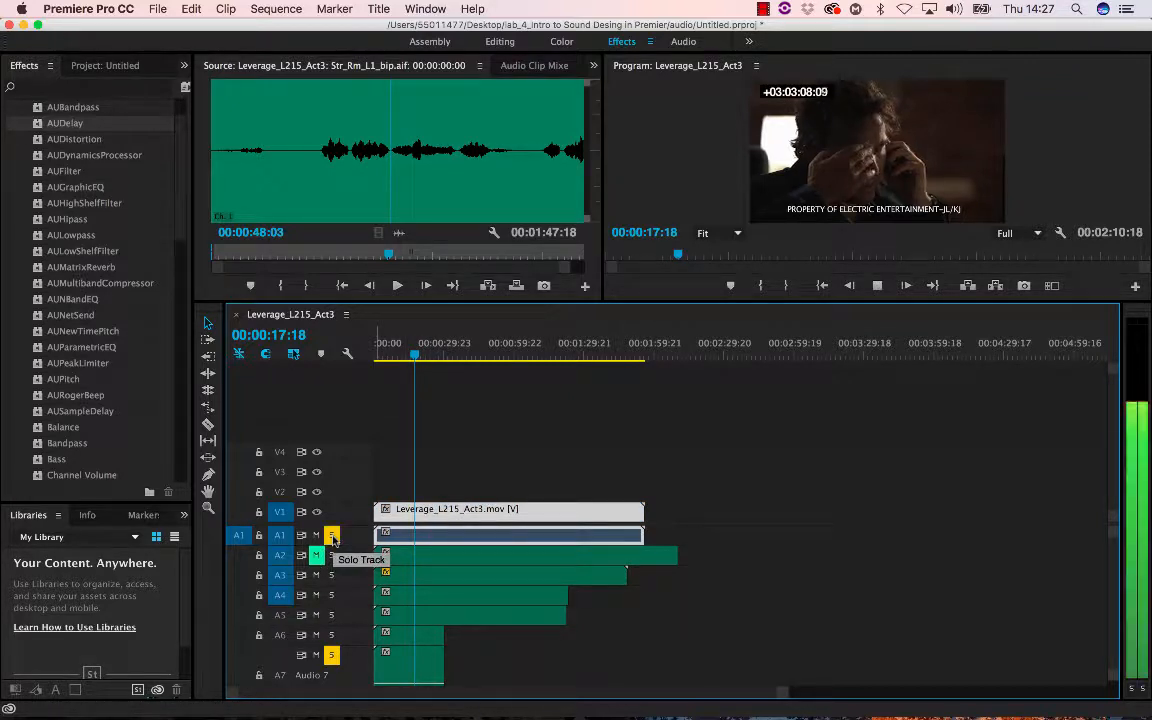
{"action": "left_click", "coordinate": [333, 655]}
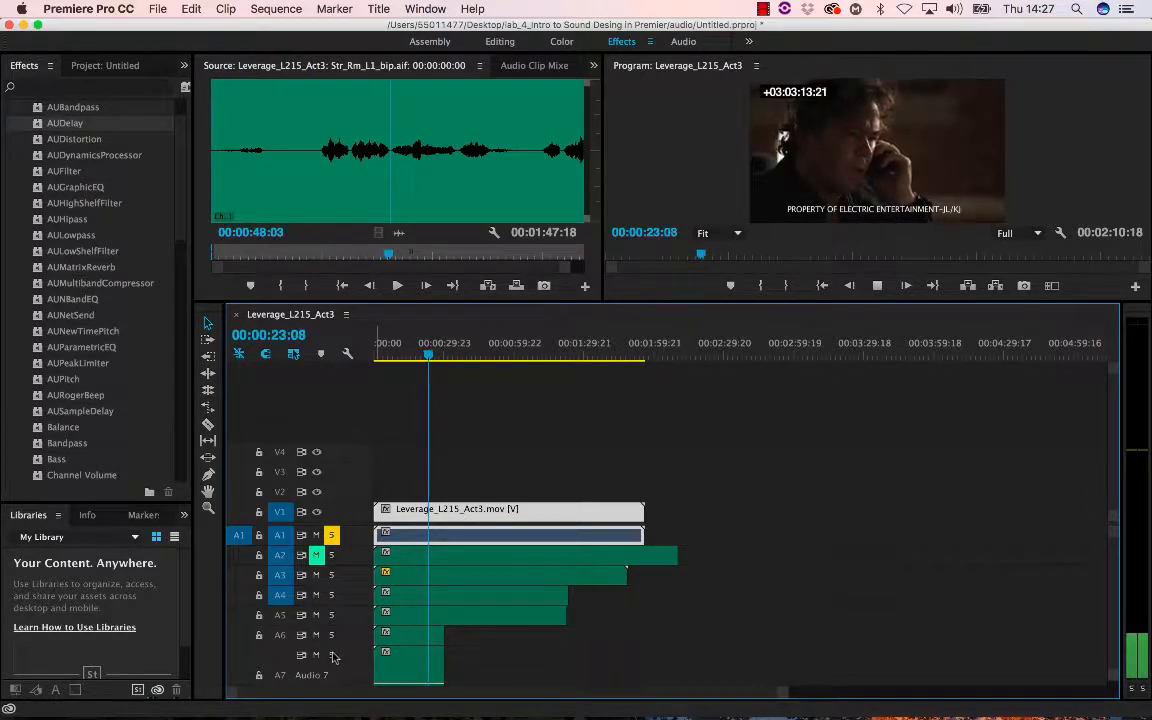
{"action": "key", "text": "space"}
- Enlarge track A1, apply the Chorus effect to its Leverage_L215_Act3 audio clip, and play it back
{"action": "left_click_drag", "start_coordinate": [320, 548], "coordinate": [349, 568]}
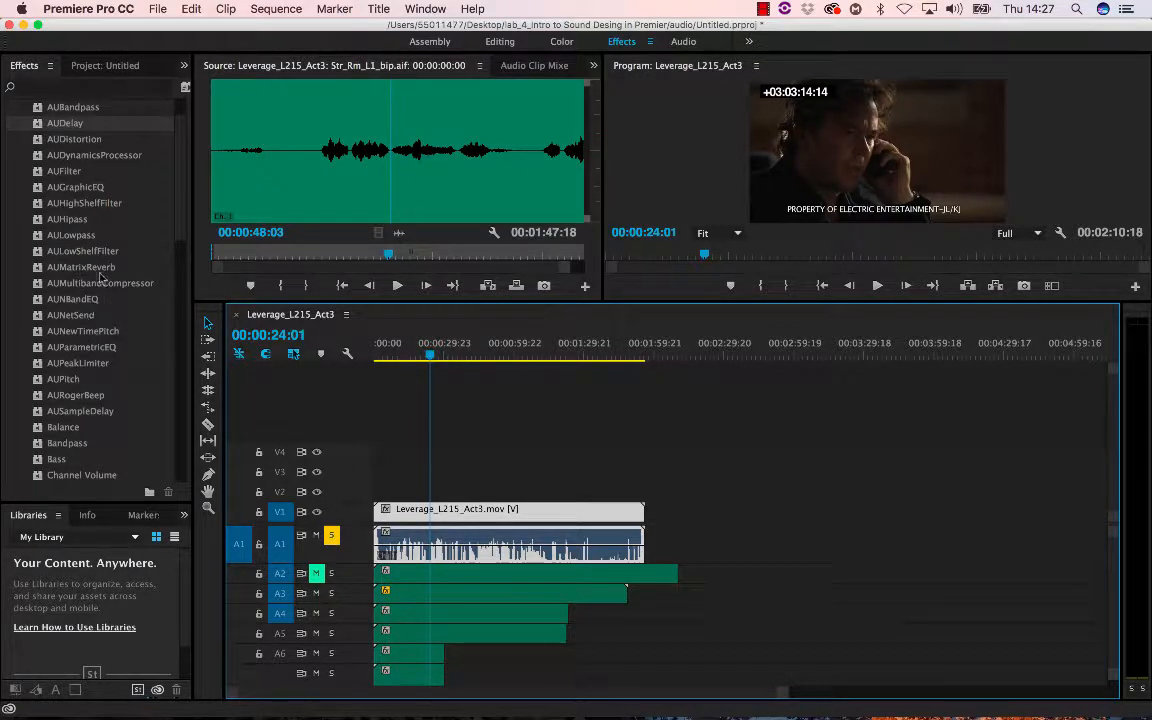
{"action": "scroll", "coordinate": [94, 430], "scroll_direction": "down", "scroll_amount": 2}
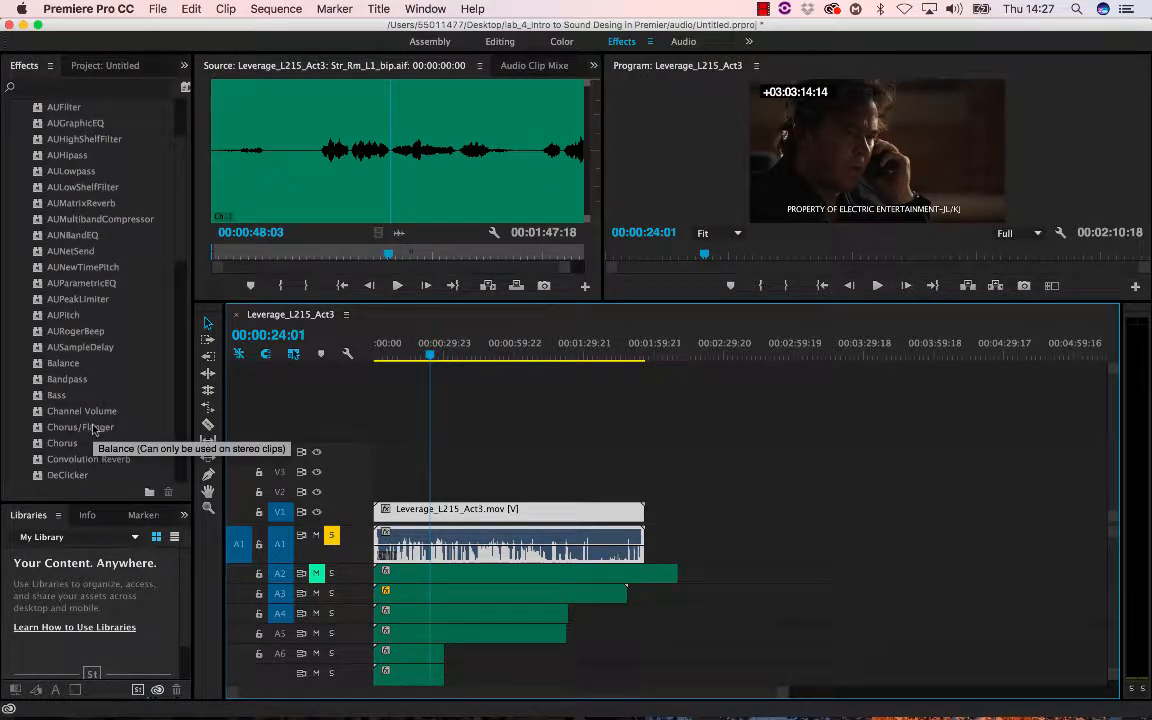
{"action": "left_click", "coordinate": [60, 446]}
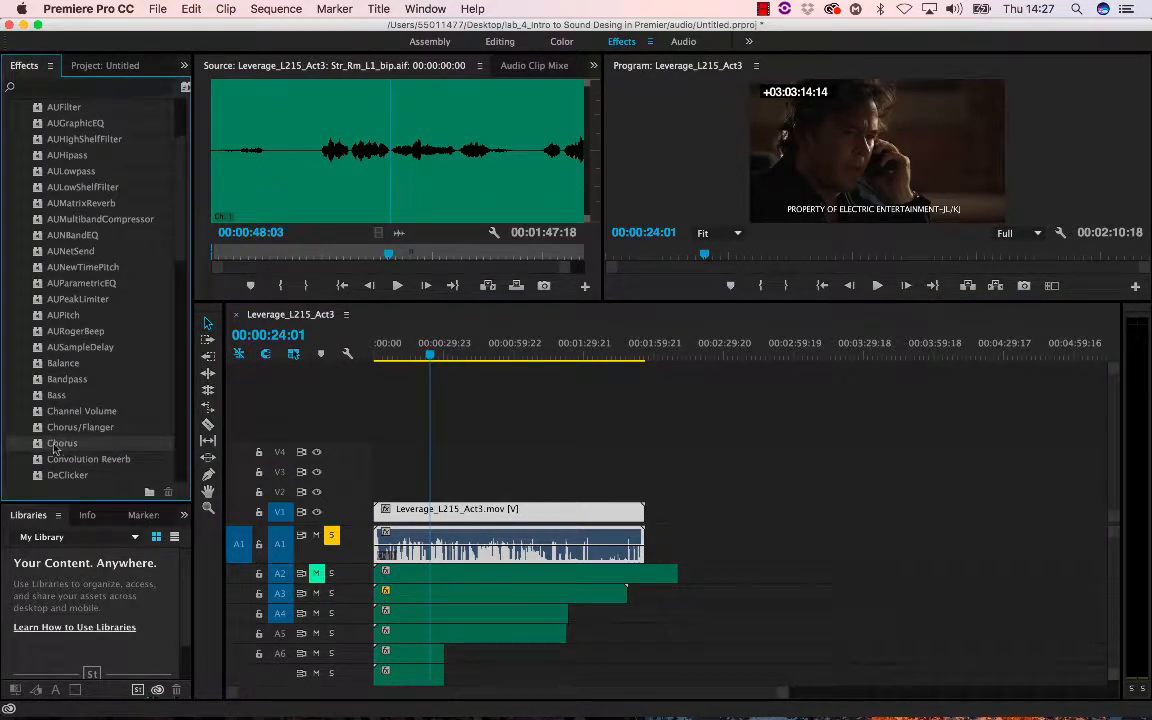
{"action": "left_click_drag", "start_coordinate": [312, 493], "coordinate": [435, 552]}
{"action": "key", "text": "space"}
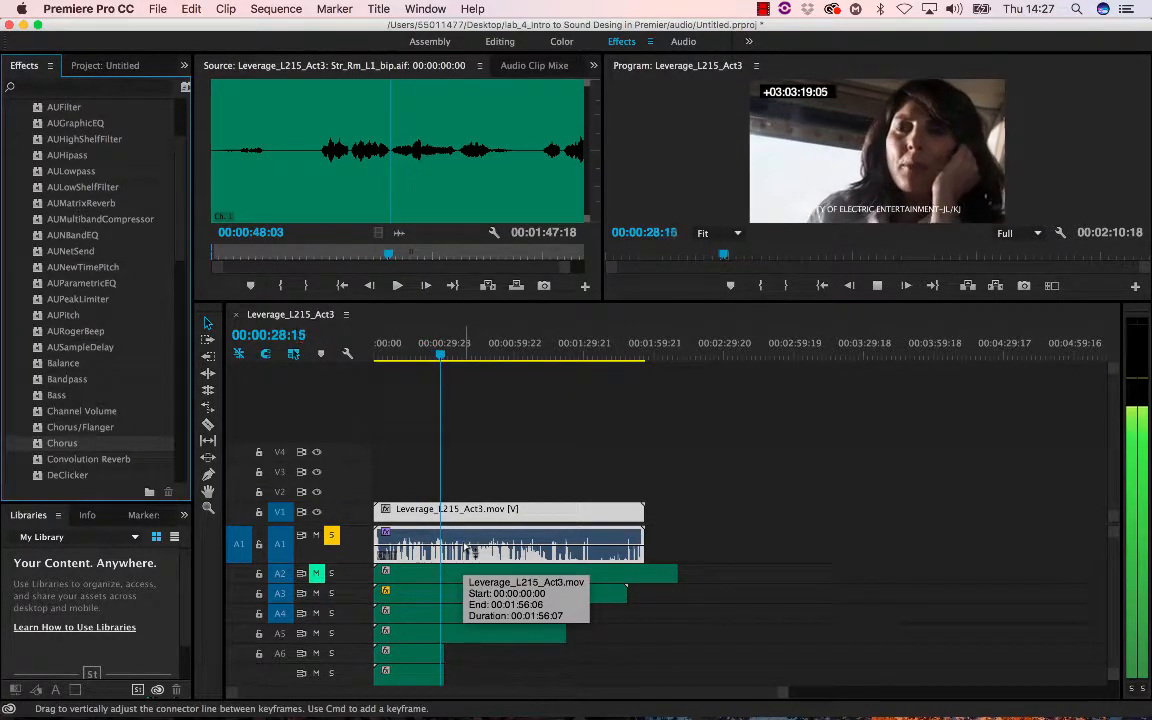
{"action": "key", "text": "space"}
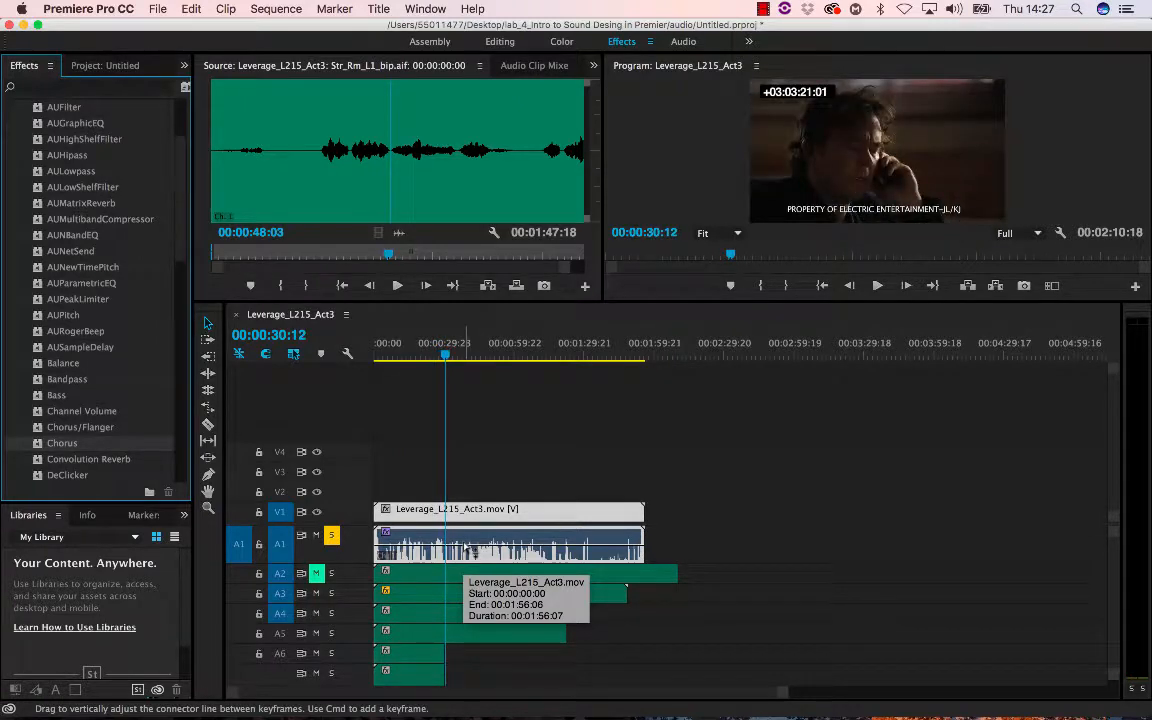
- Try the AUDelay effect on the A1 clip during playback, then undo it
{"action": "scroll", "coordinate": [95, 302], "scroll_direction": "up", "scroll_amount": 5}
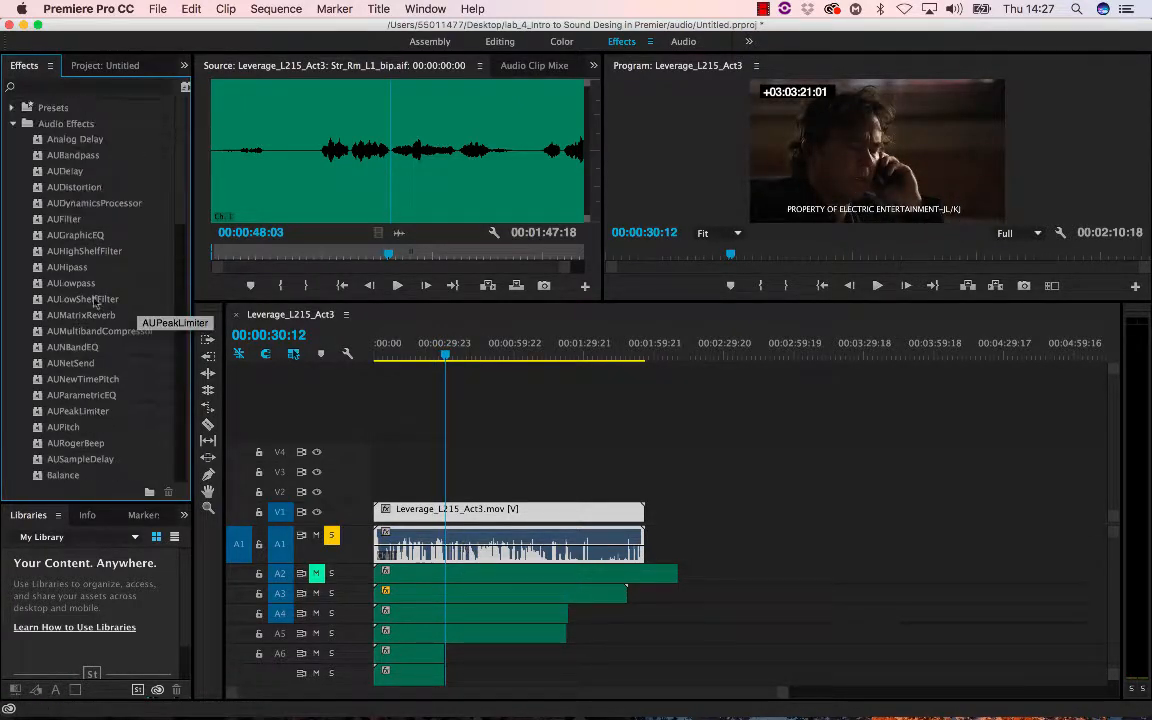
{"action": "left_click_drag", "start_coordinate": [161, 248], "coordinate": [462, 544]}
{"action": "key", "text": "space"}
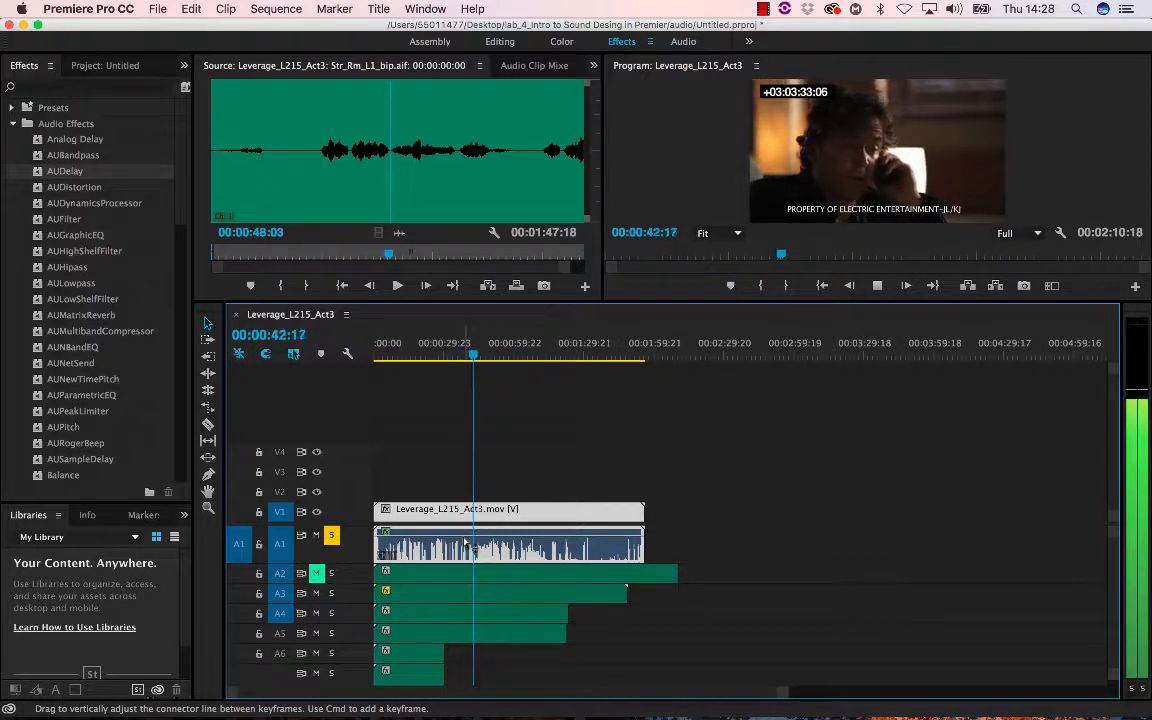
{"action": "key", "text": "space"}
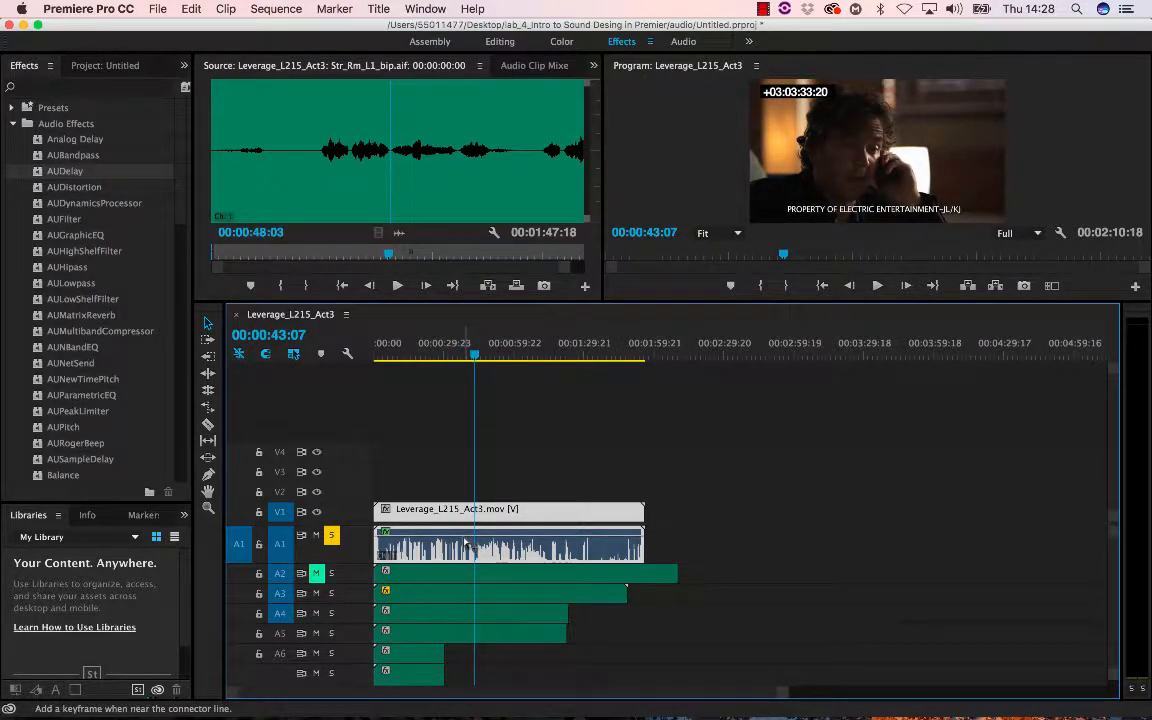
{"action": "key", "text": "super+z"}
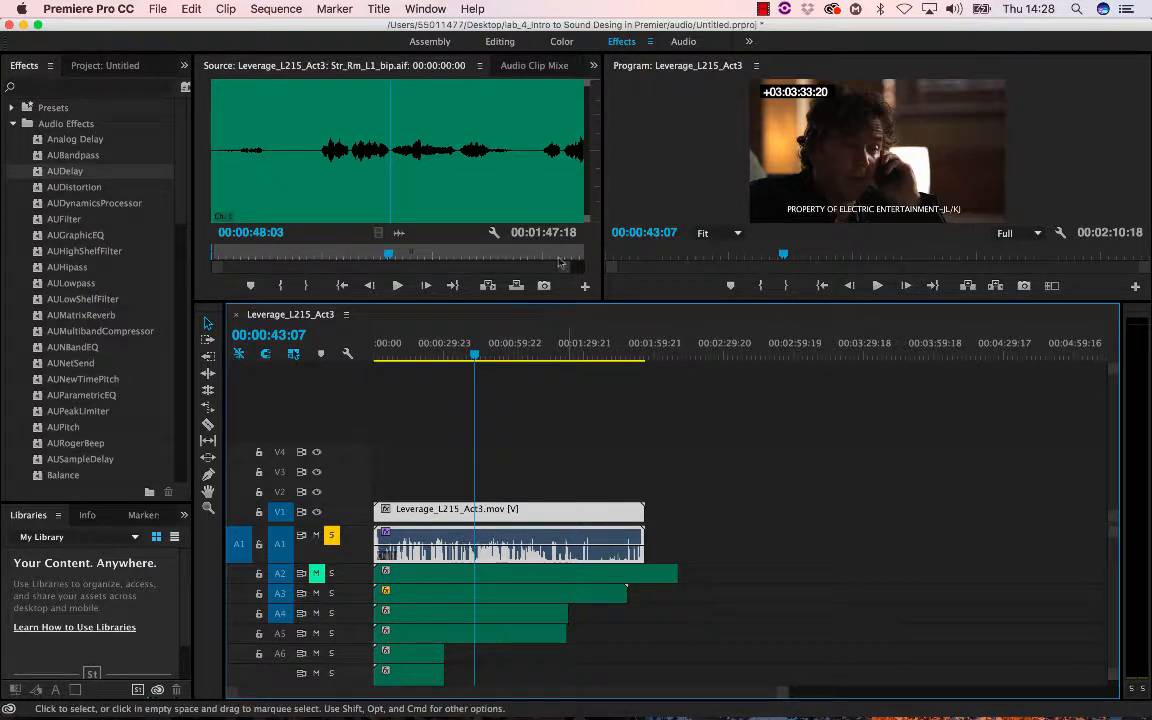
- Move the playhead to the sequence start and browse the Audio Effects list, then collapse the folder
{"action": "left_click", "coordinate": [594, 65]}
{"action": "left_click", "coordinate": [594, 65]}
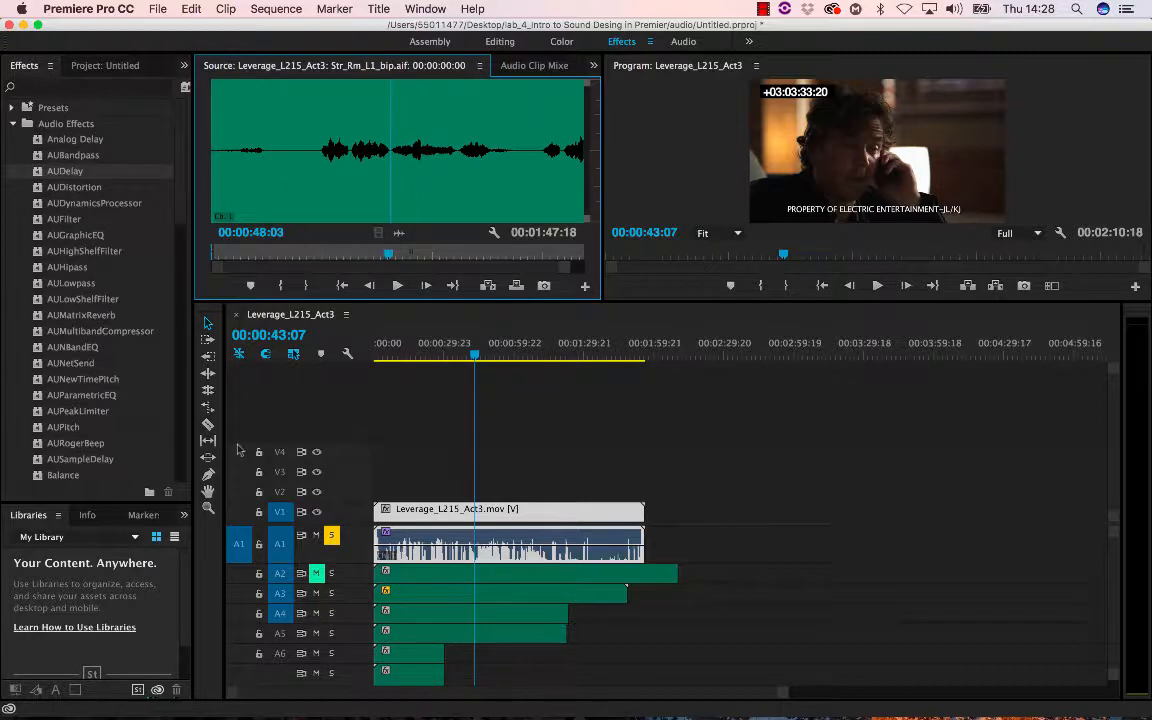
{"action": "left_click_drag", "start_coordinate": [474, 356], "coordinate": [360, 350]}
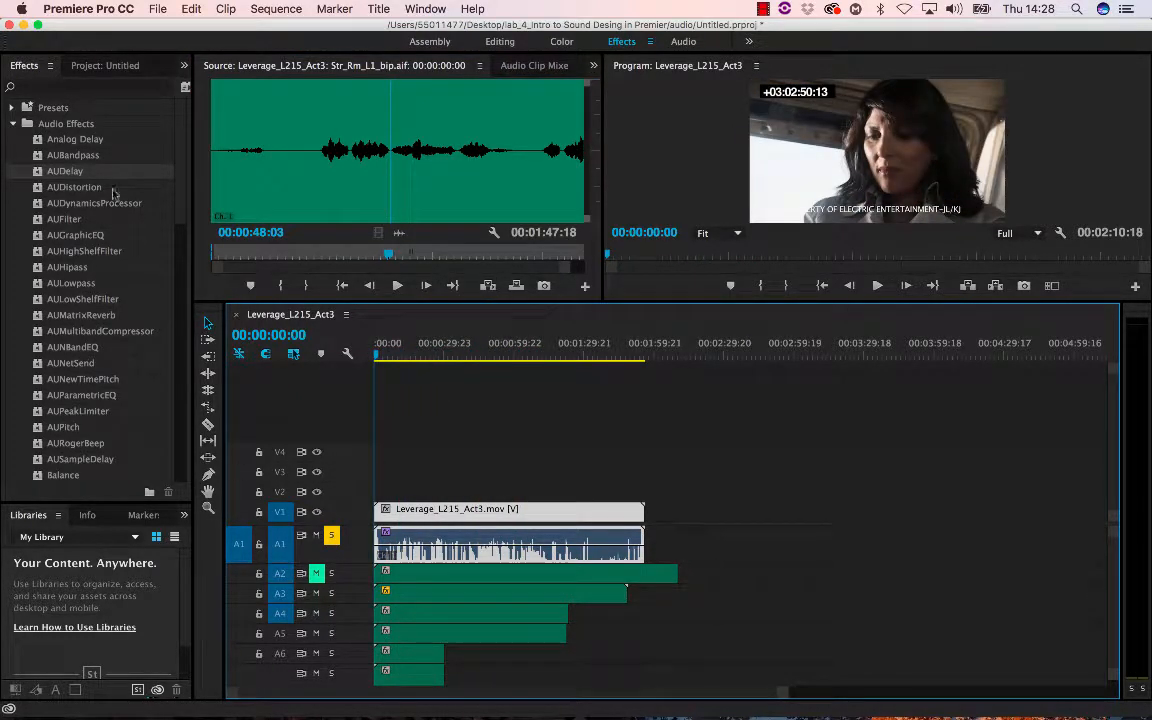
{"action": "scroll", "coordinate": [67, 370], "scroll_direction": "down", "scroll_amount": 8}
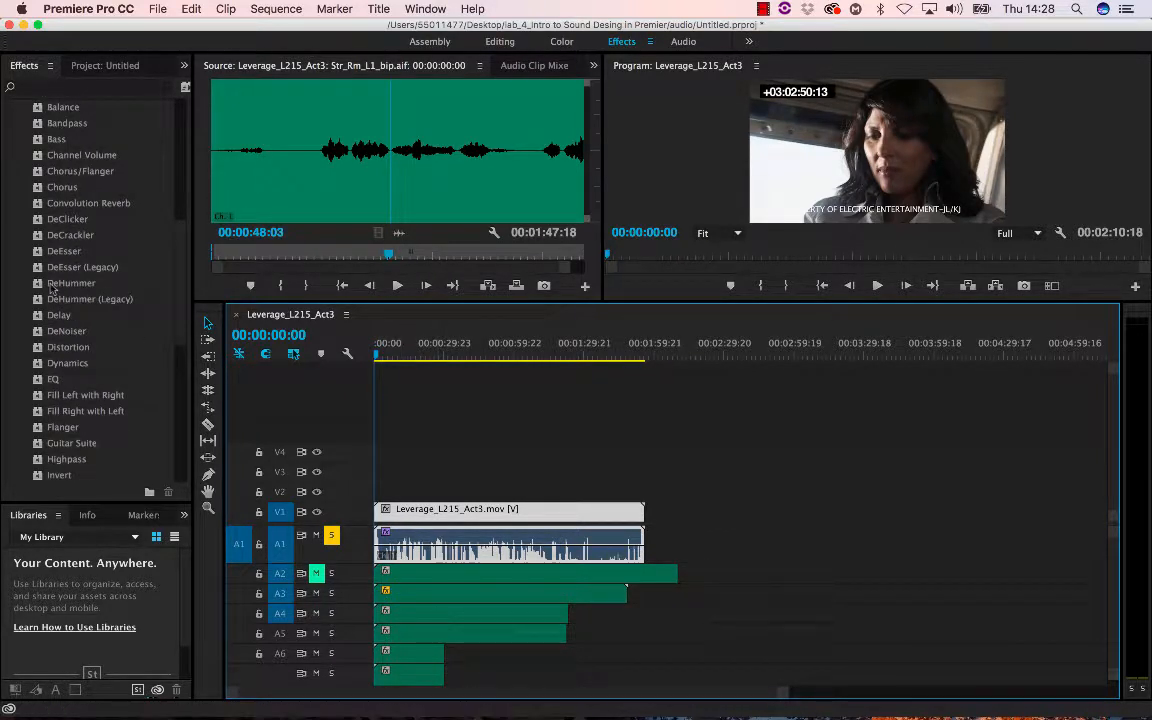
{"action": "scroll", "coordinate": [91, 378], "scroll_direction": "down", "scroll_amount": 3}
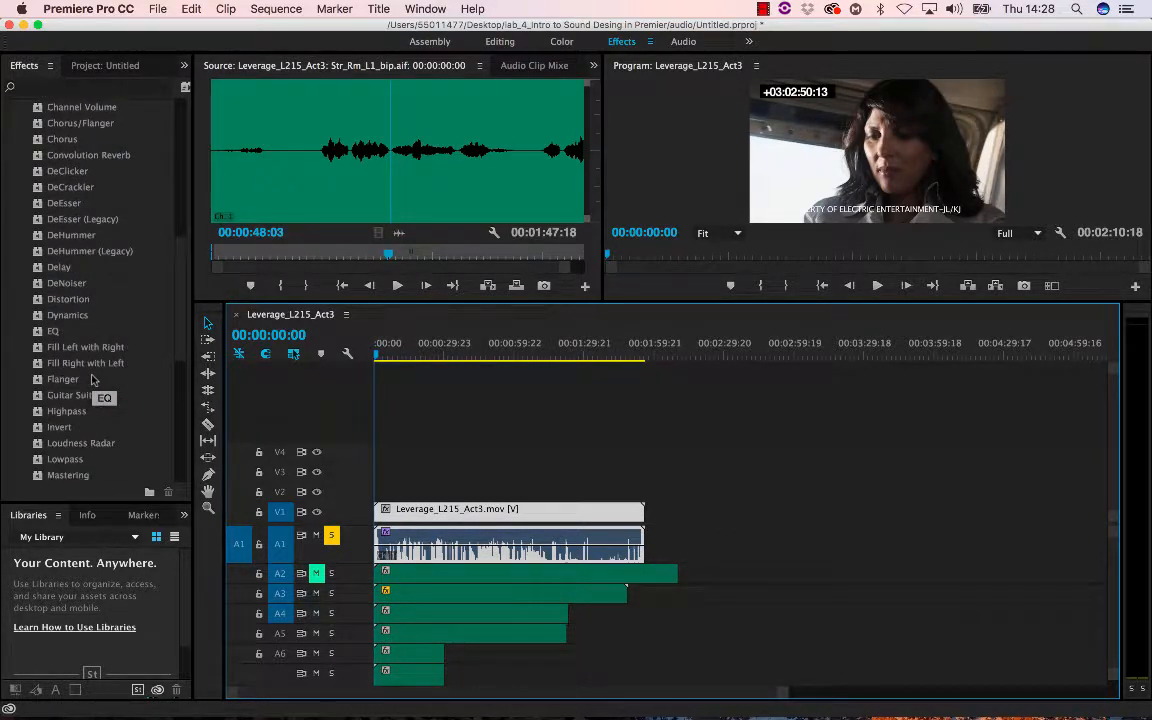
{"action": "left_click", "coordinate": [64, 240]}
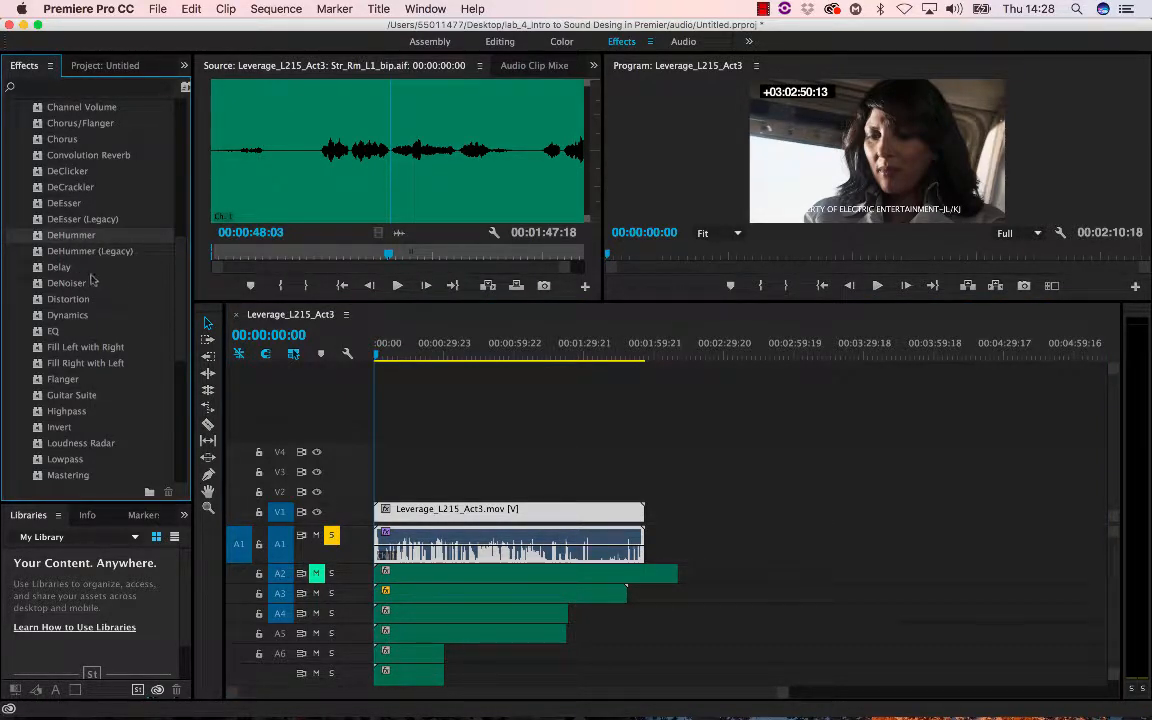
{"action": "scroll", "coordinate": [113, 291], "scroll_direction": "down", "scroll_amount": 1}
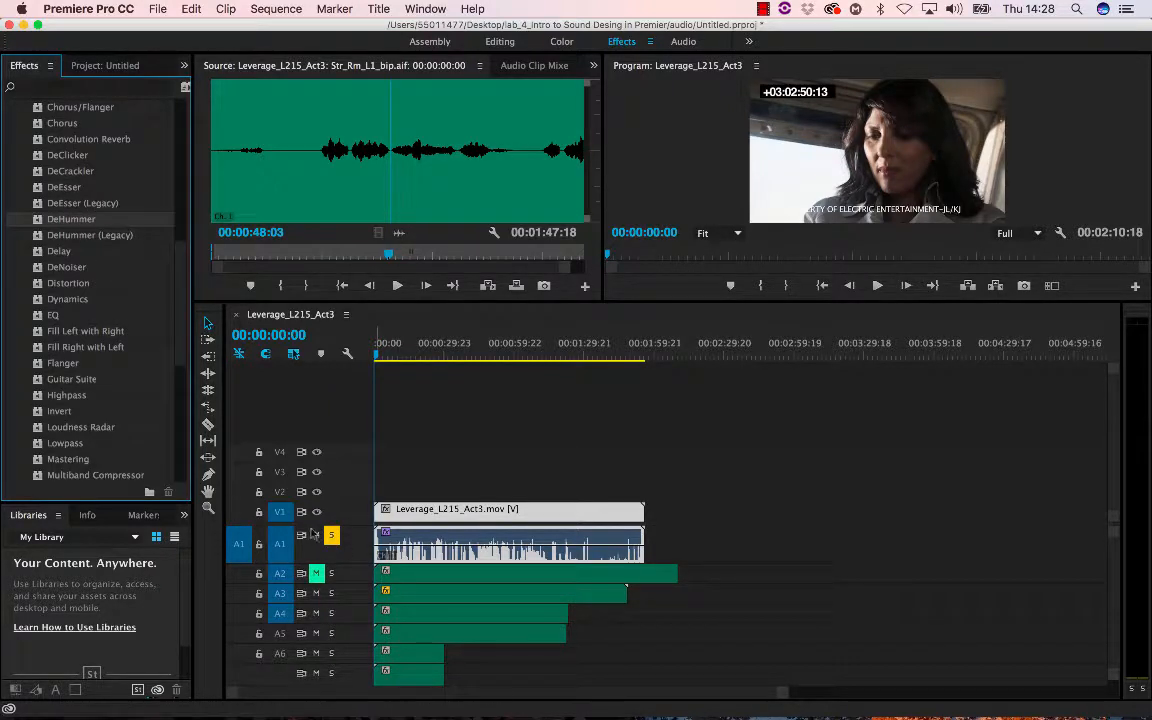
{"action": "scroll", "coordinate": [112, 200], "scroll_direction": "up", "scroll_amount": 10}
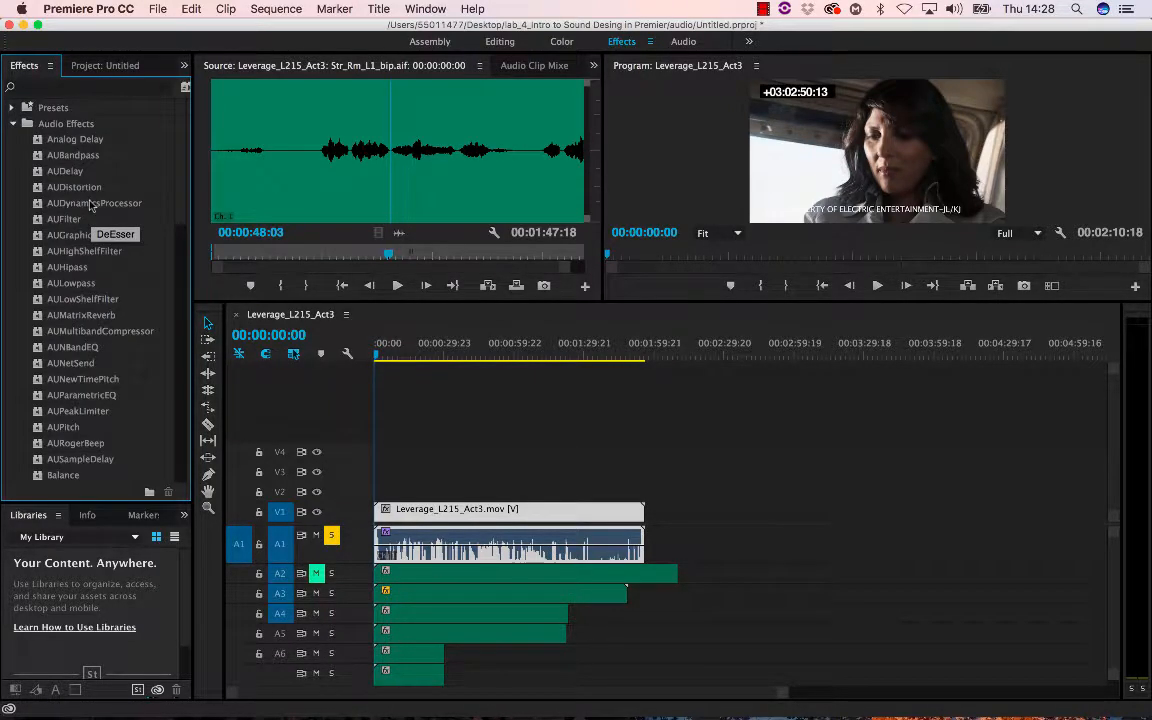
{"action": "left_click", "coordinate": [13, 123]}
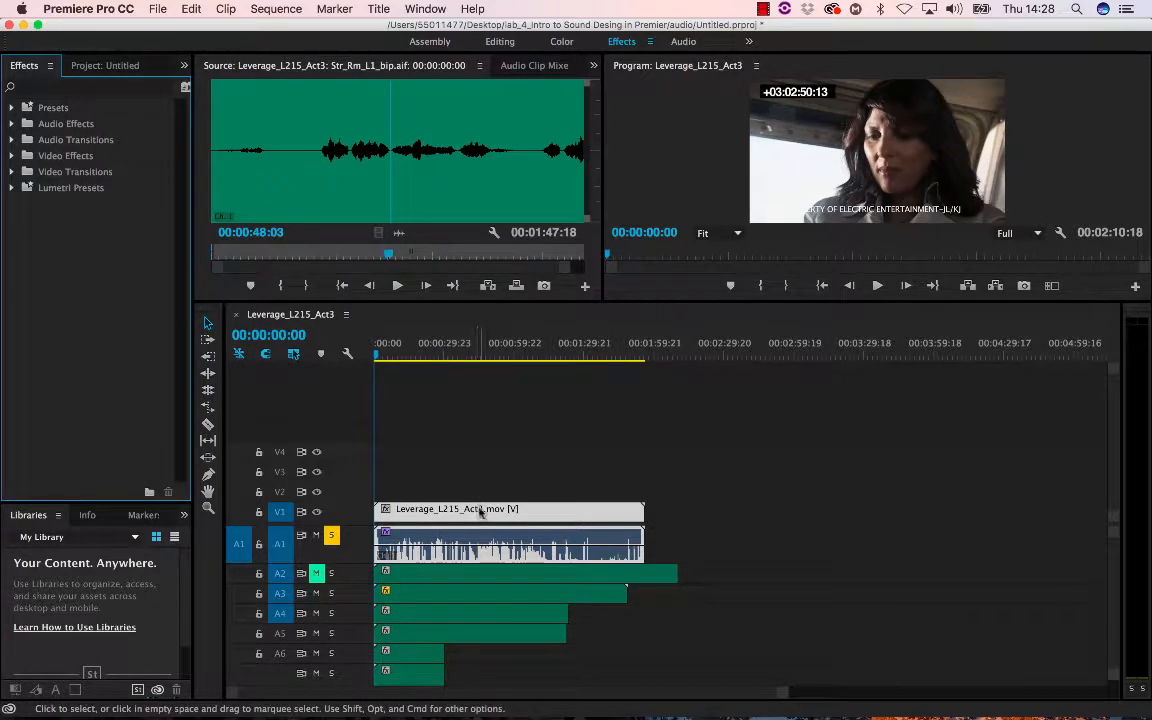
- Unsolo track A1 and play the full mix from about 00:00:11
{"action": "left_click", "coordinate": [331, 535]}
{"action": "key", "text": "space"}
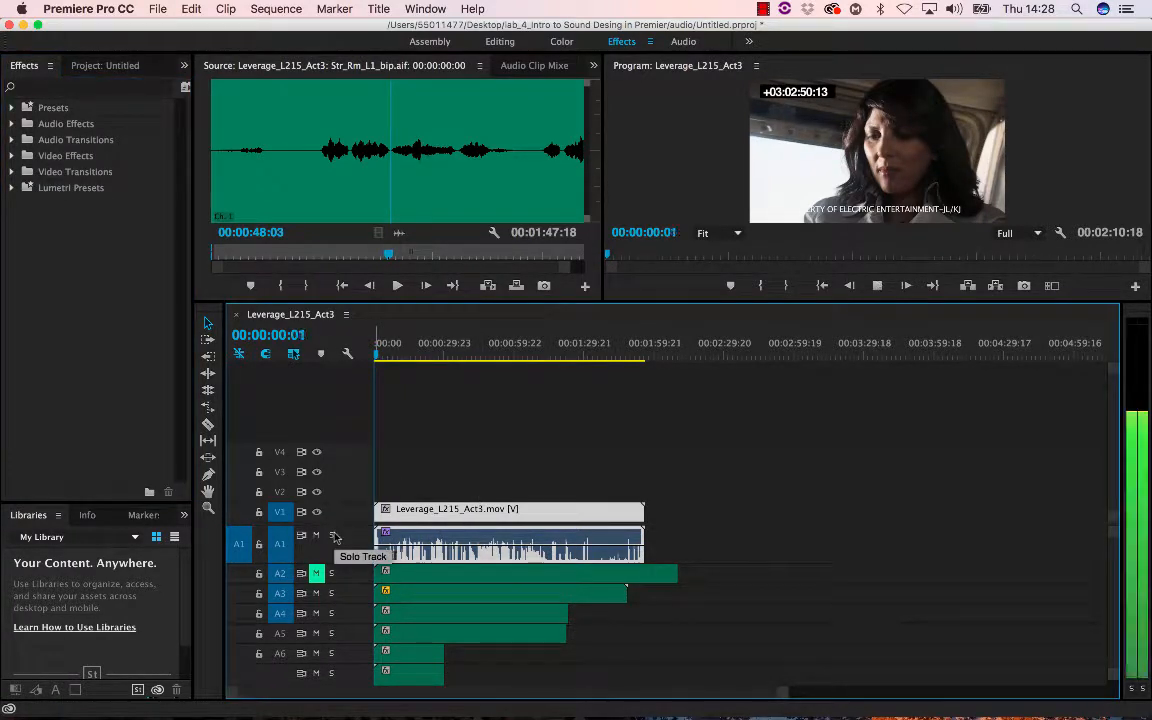
{"action": "left_click", "coordinate": [433, 356]}
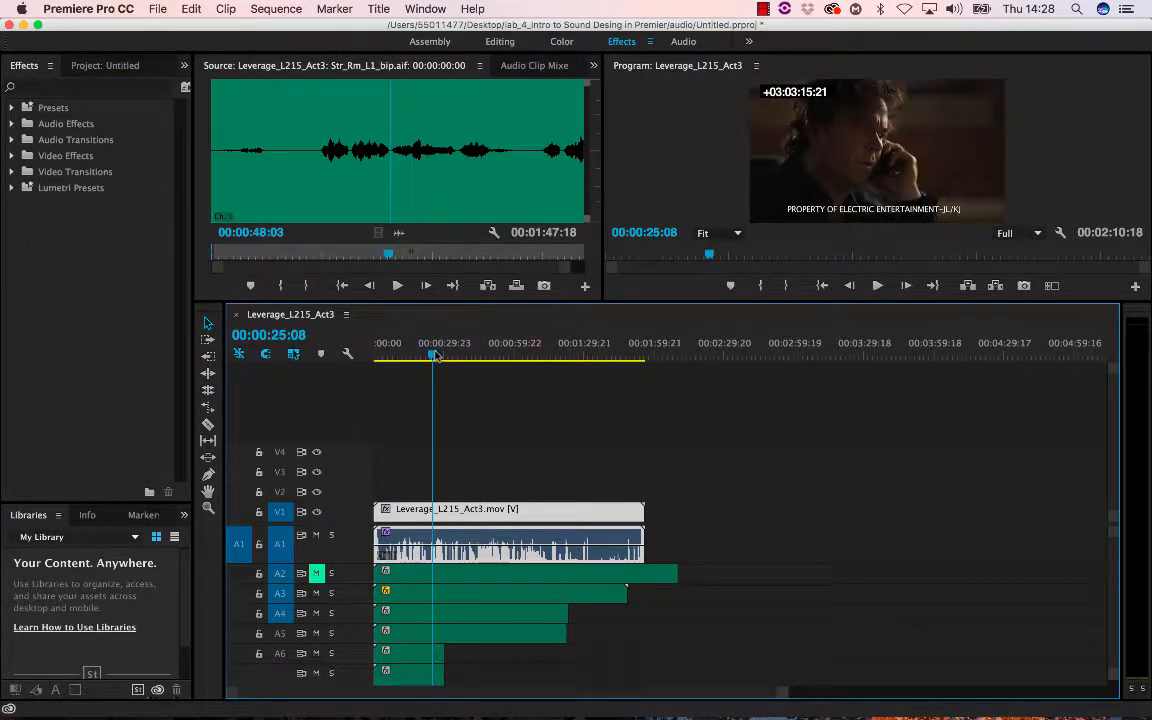
{"action": "left_click_drag", "start_coordinate": [437, 356], "coordinate": [401, 356]}
{"action": "key", "text": "space"}
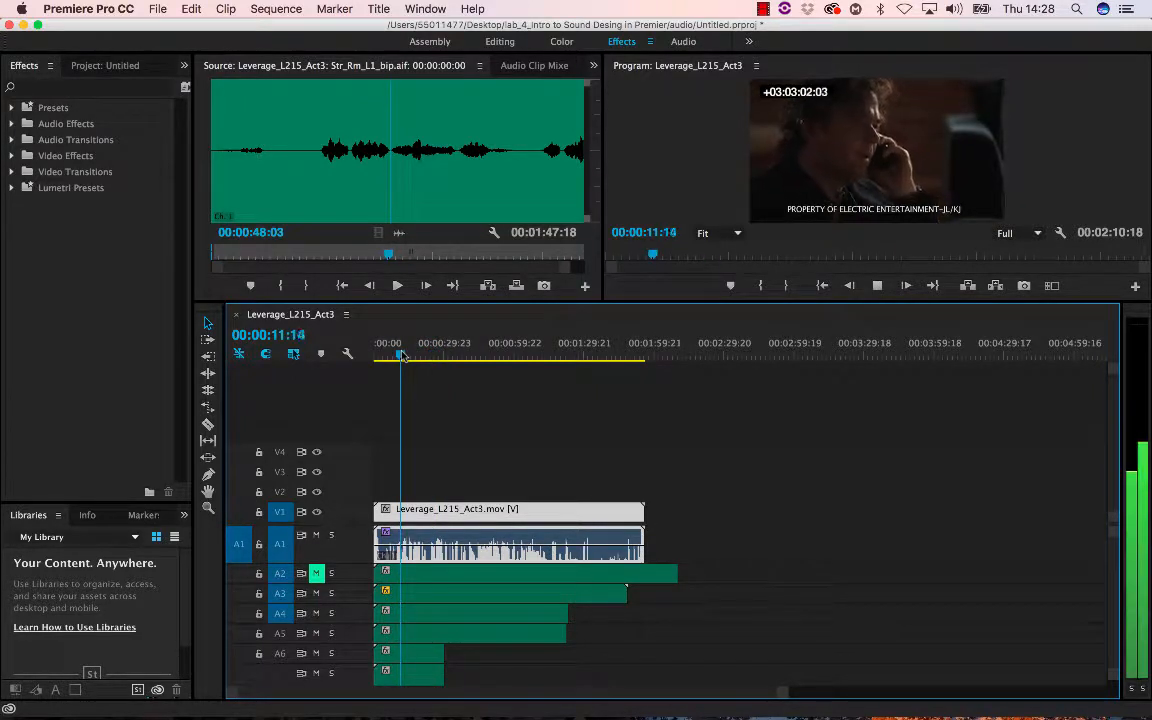
{"action": "key", "text": "space"}
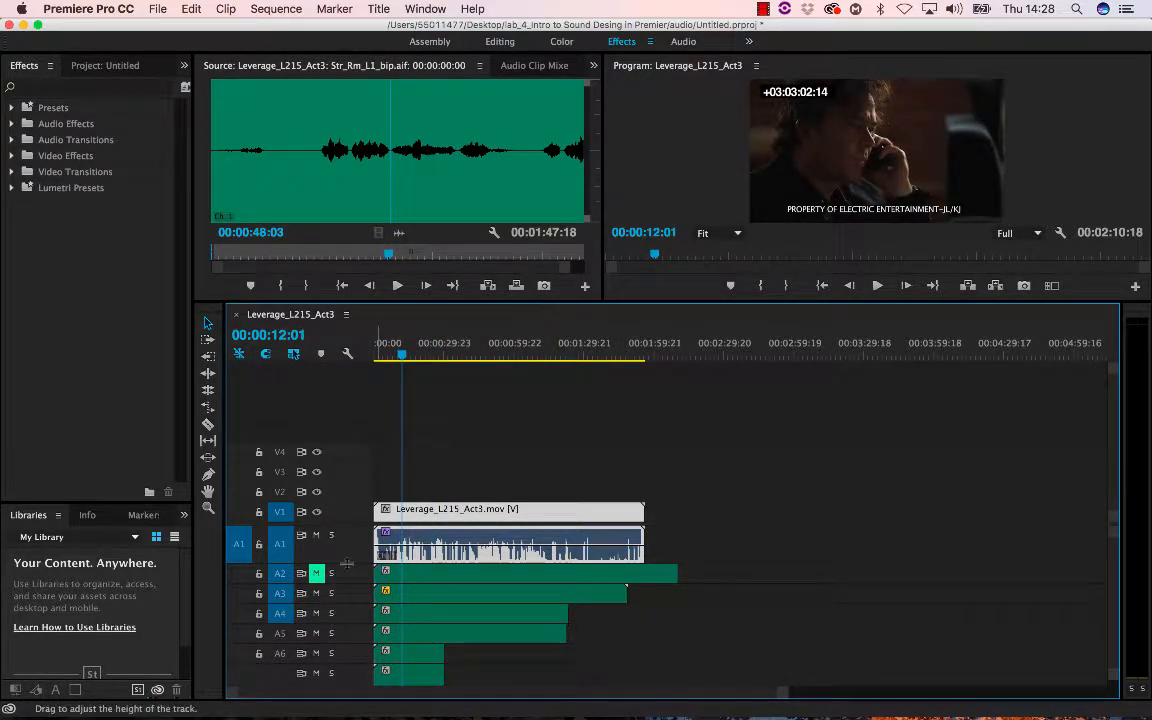
- Shrink track A1 and examine the remaining audio tracks down to the Master track
{"action": "left_click_drag", "start_coordinate": [345, 563], "coordinate": [345, 543]}
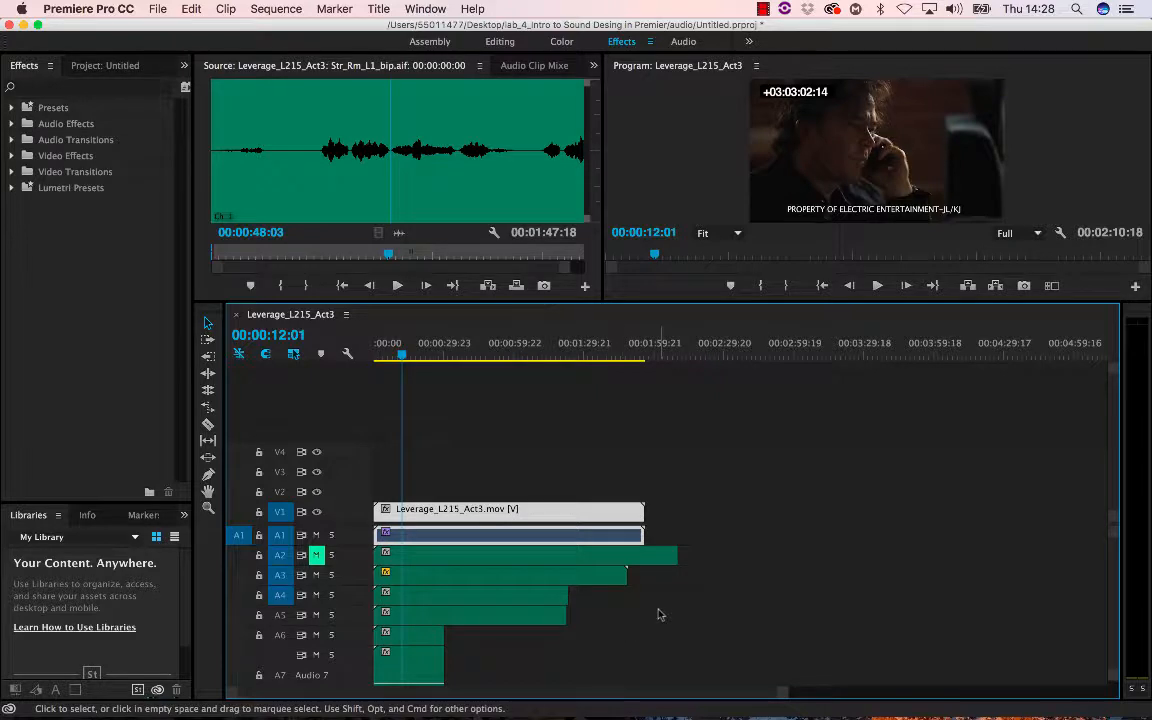
{"action": "scroll", "coordinate": [658, 614], "scroll_direction": "down", "scroll_amount": 5}
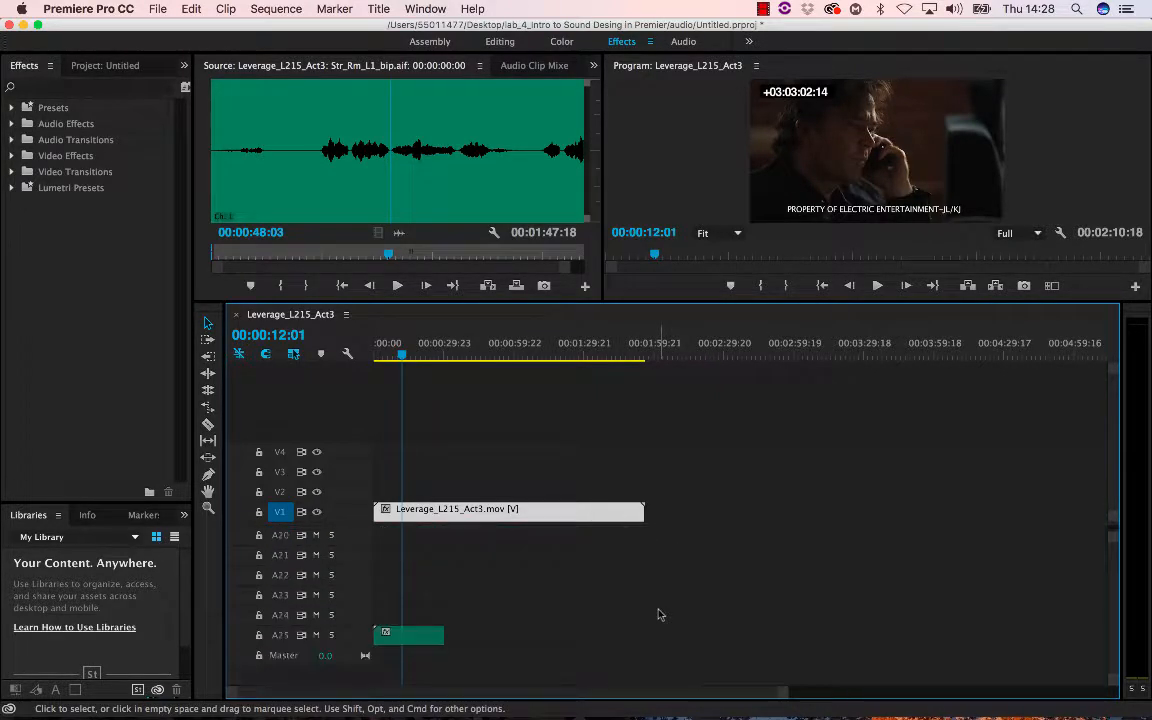
- Move the outlined audio clip up from track A25 to track A10 at the sequence start
{"action": "left_click_drag", "start_coordinate": [411, 638], "coordinate": [415, 538]}
{"action": "scroll", "coordinate": [535, 548], "scroll_direction": "up", "scroll_amount": 5}
{"action": "scroll", "coordinate": [535, 548], "scroll_direction": "down", "scroll_amount": 2}
{"action": "left_click_drag", "start_coordinate": [424, 612], "coordinate": [421, 560]}
{"action": "scroll", "coordinate": [506, 574], "scroll_direction": "up", "scroll_amount": 10}
{"action": "scroll", "coordinate": [506, 574], "scroll_direction": "down", "scroll_amount": 6}
{"action": "scroll", "coordinate": [506, 574], "scroll_direction": "right", "scroll_amount": 1}
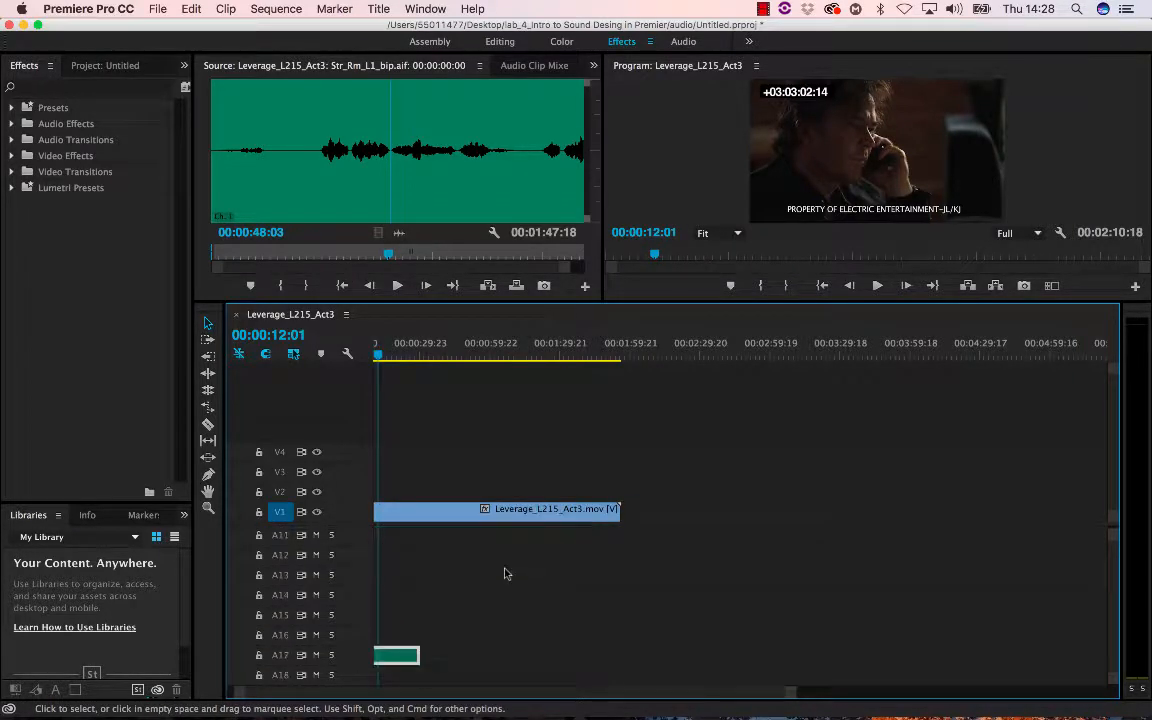
{"action": "left_click_drag", "start_coordinate": [406, 643], "coordinate": [412, 550]}
{"action": "scroll", "coordinate": [430, 580], "scroll_direction": "up", "scroll_amount": 4}
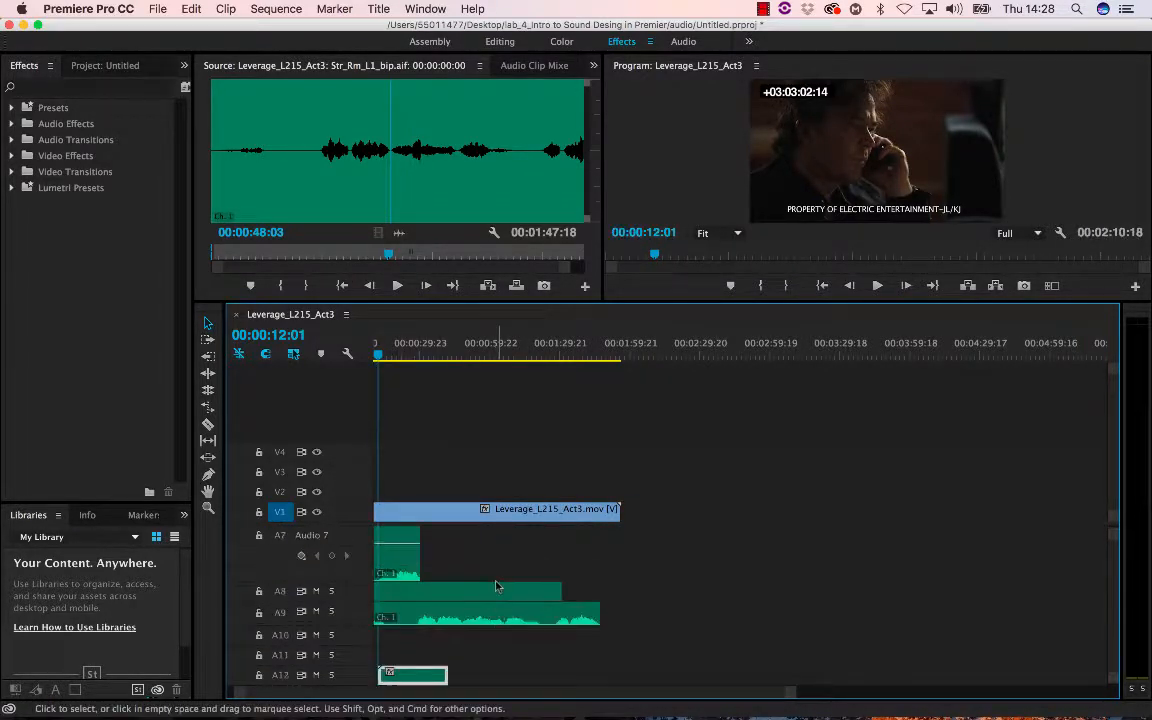
{"action": "left_click_drag", "start_coordinate": [388, 640], "coordinate": [384, 601]}
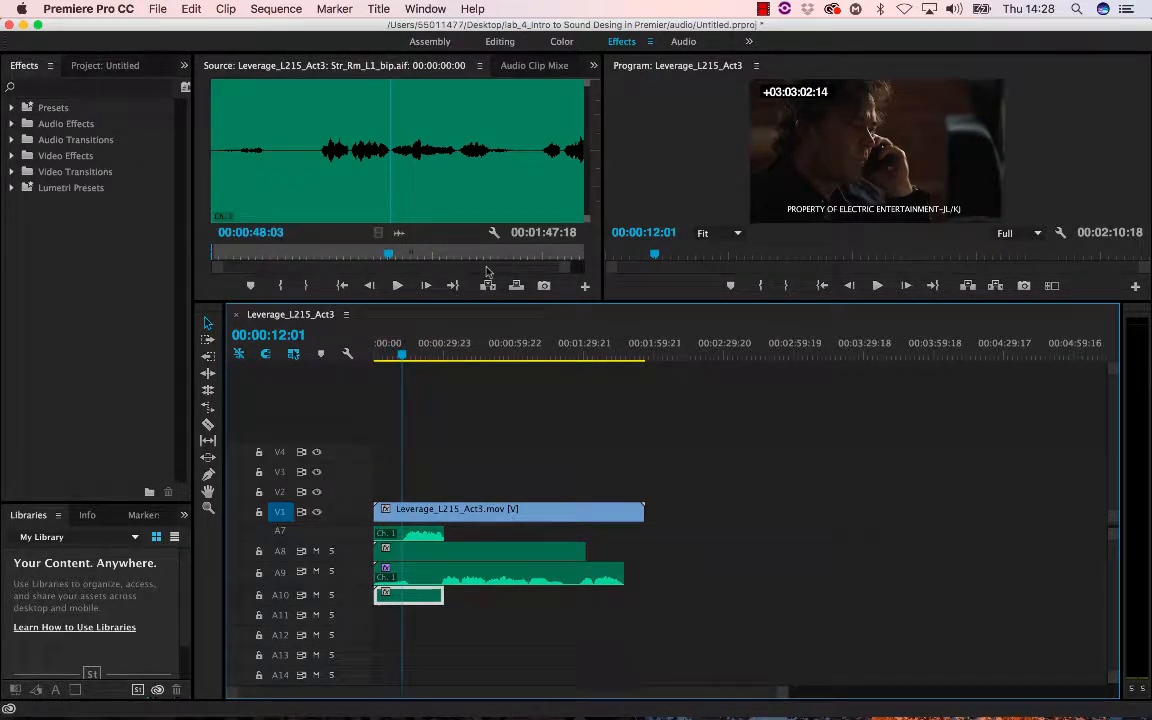
- Open the Audio Clip Mixer and lower the A8, A9 and A10 clip levels to -3.6, -5.0 and -1.4 dB
{"action": "left_click_drag", "start_coordinate": [402, 352], "coordinate": [493, 350]}
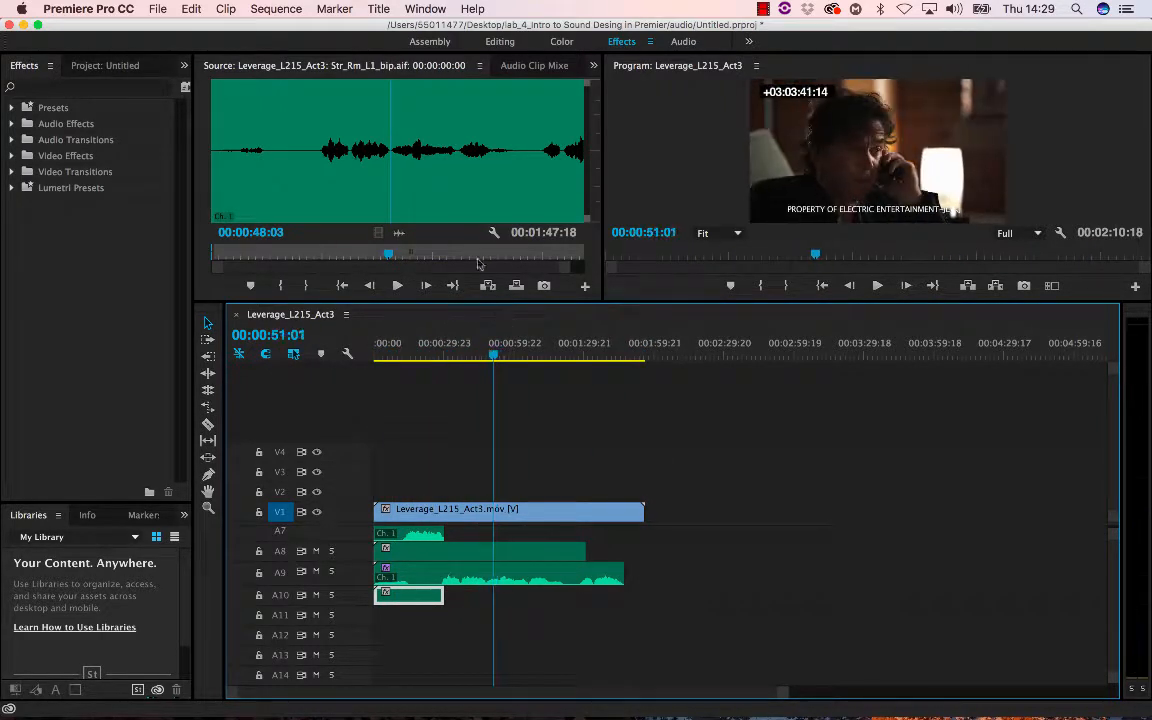
{"action": "left_click", "coordinate": [497, 64]}
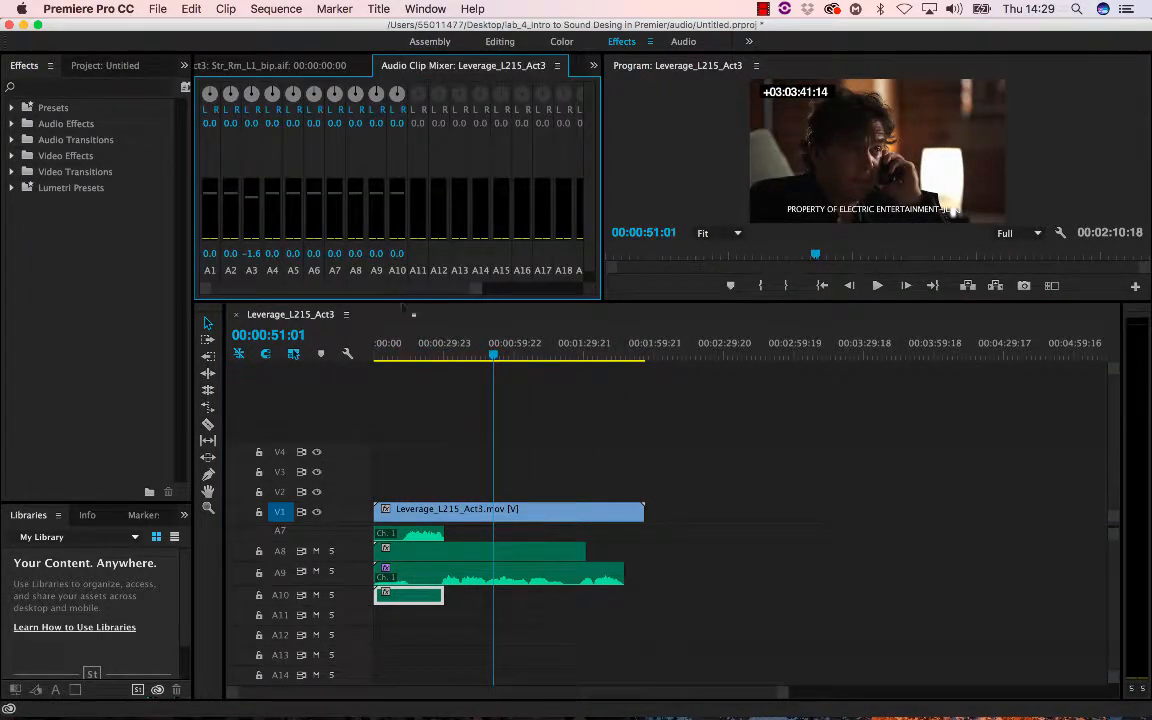
{"action": "mouse_move", "coordinate": [411, 352]}
{"action": "left_mouse_down"}
{"action": "mouse_move", "coordinate": [398, 352]}
{"action": "mouse_move", "coordinate": [410, 360]}
{"action": "left_mouse_up"}
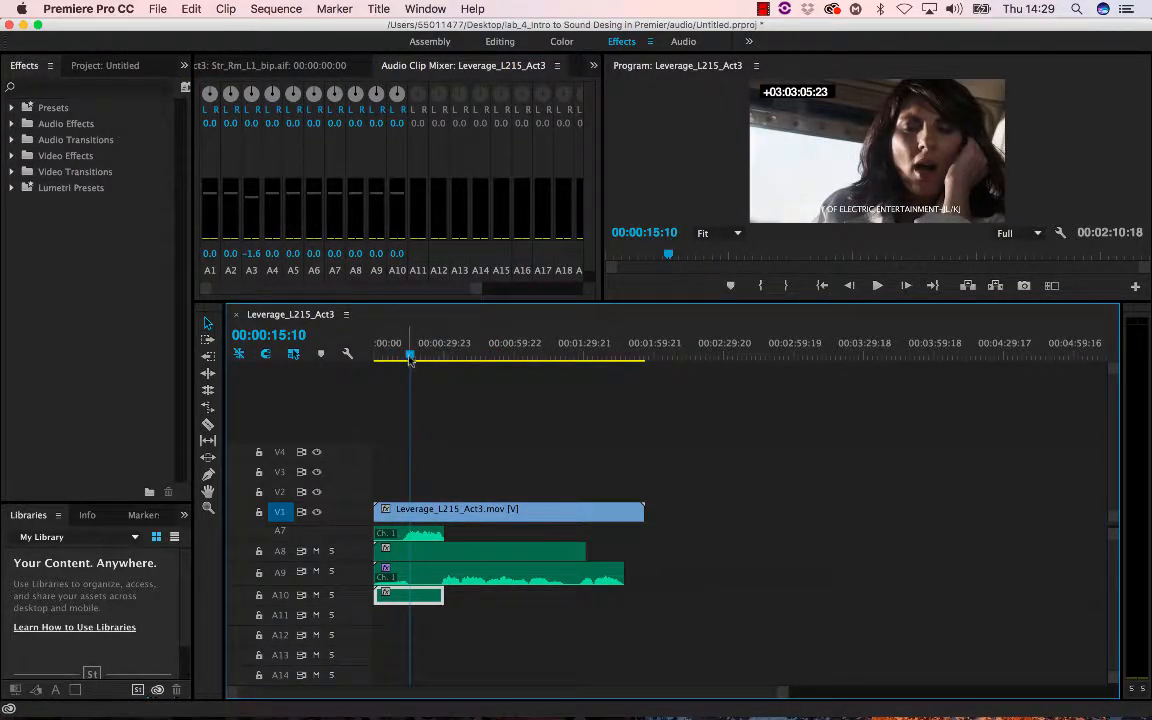
{"action": "left_click_drag", "start_coordinate": [410, 356], "coordinate": [393, 358]}
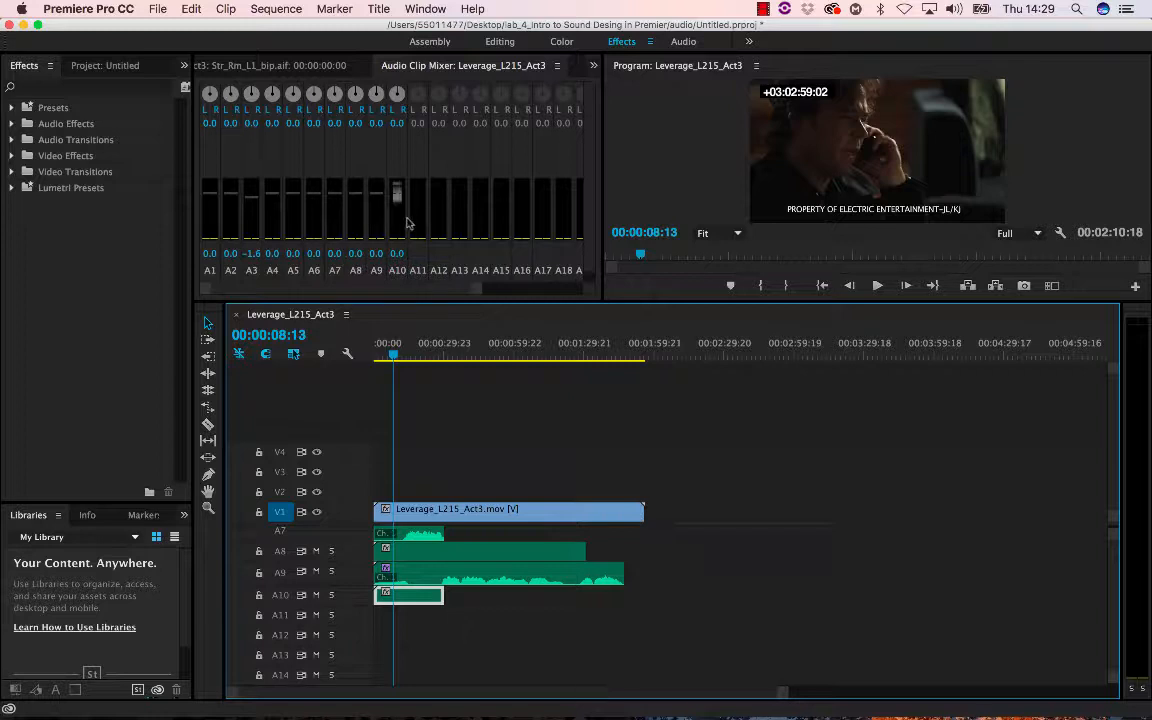
{"action": "left_click_drag", "start_coordinate": [396, 197], "coordinate": [355, 205]}
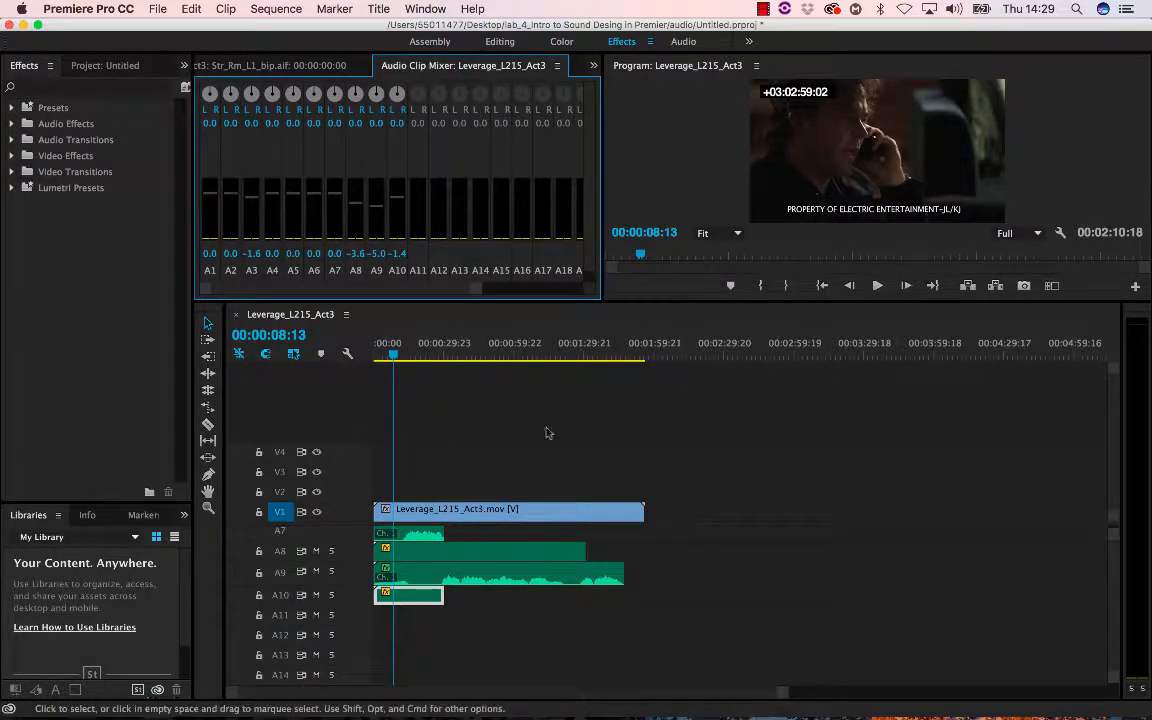
- Return the playhead to the sequence start and open the Export Media settings
{"action": "left_click", "coordinate": [500, 413]}
{"action": "key", "text": "Home"}
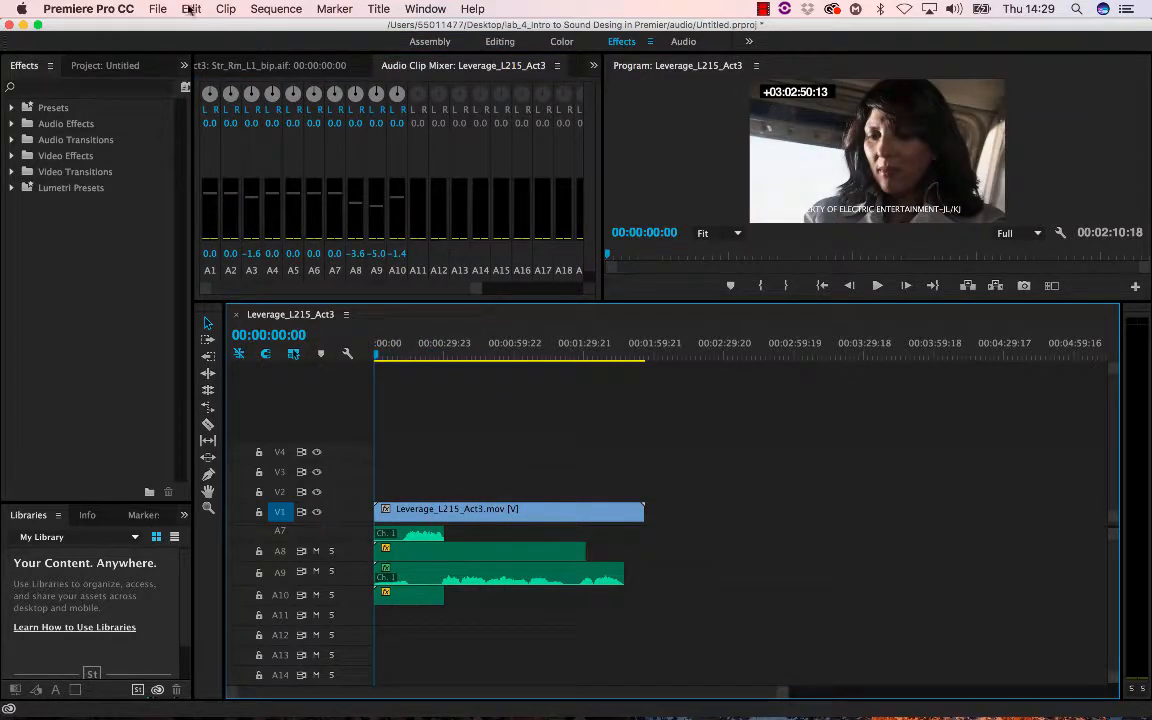
{"action": "left_click", "coordinate": [158, 9]}
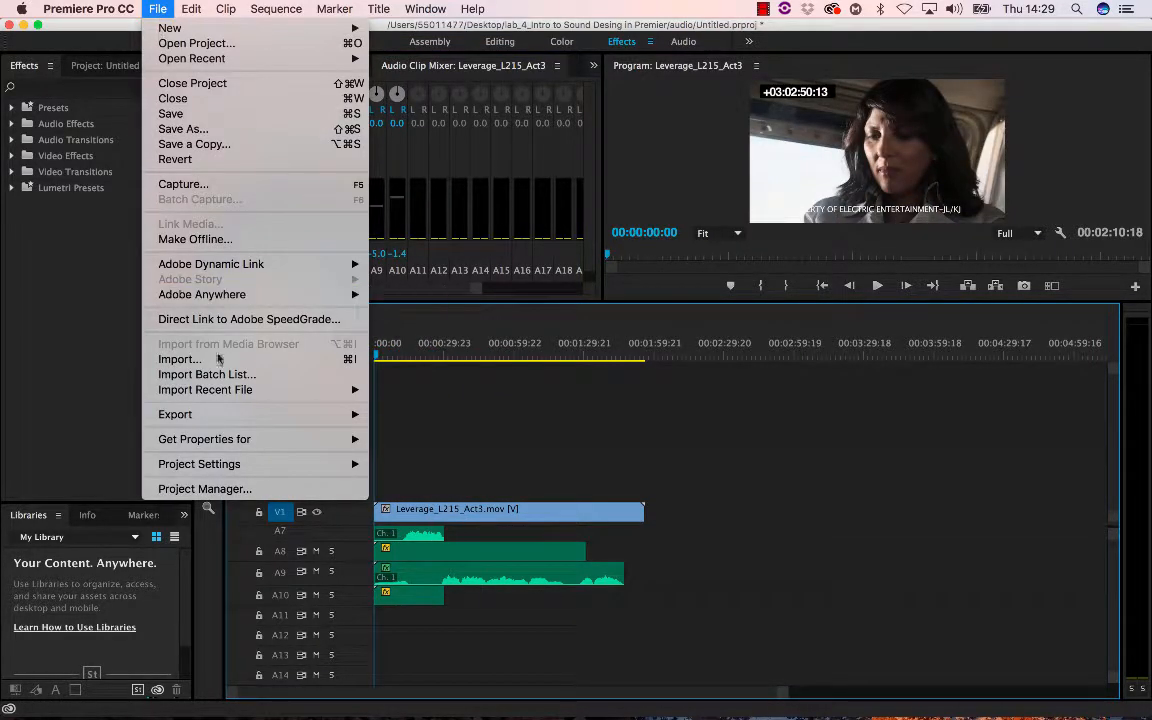
{"action": "mouse_move", "coordinate": [232, 417]}
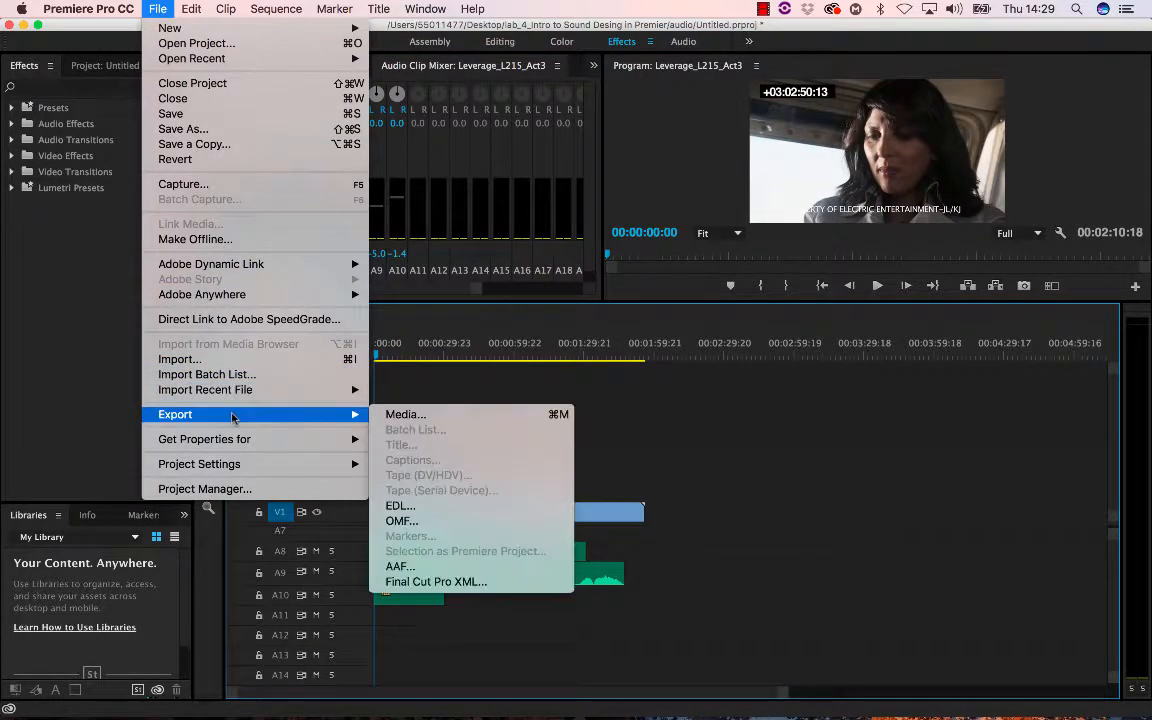
{"action": "left_click", "coordinate": [403, 414]}
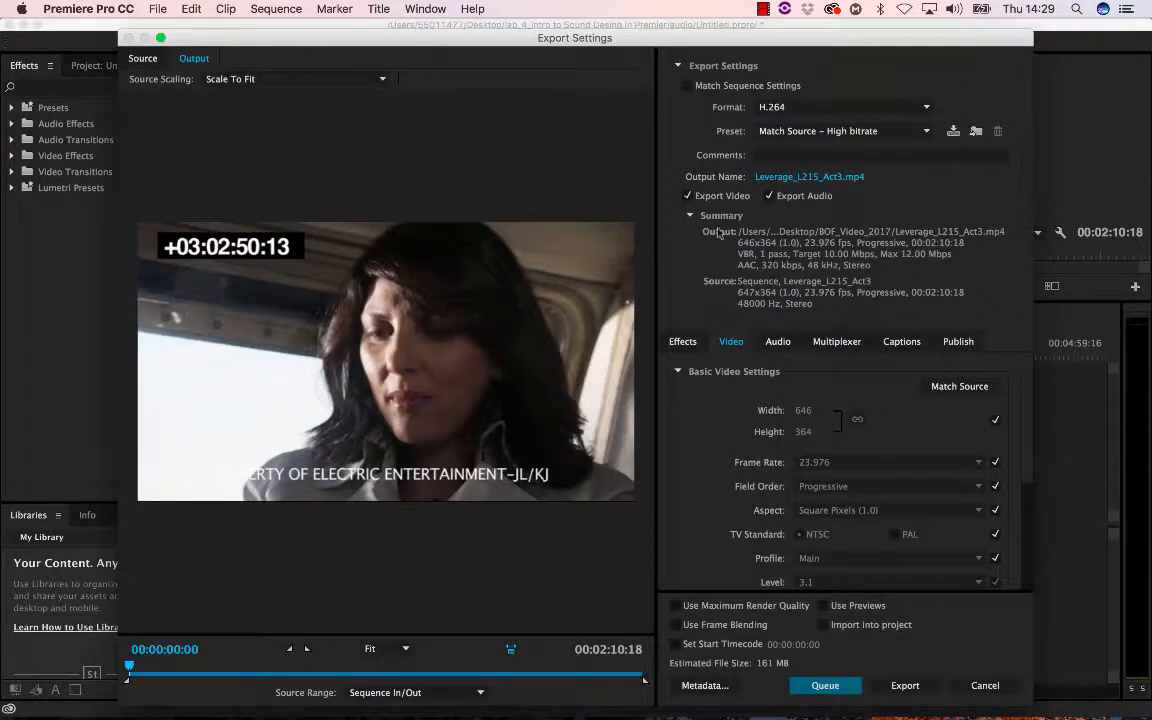
- Keep the export format as H.264 and rename the output file nmvideo.mp4
{"action": "left_click_drag", "start_coordinate": [757, 40], "coordinate": [718, 30]}
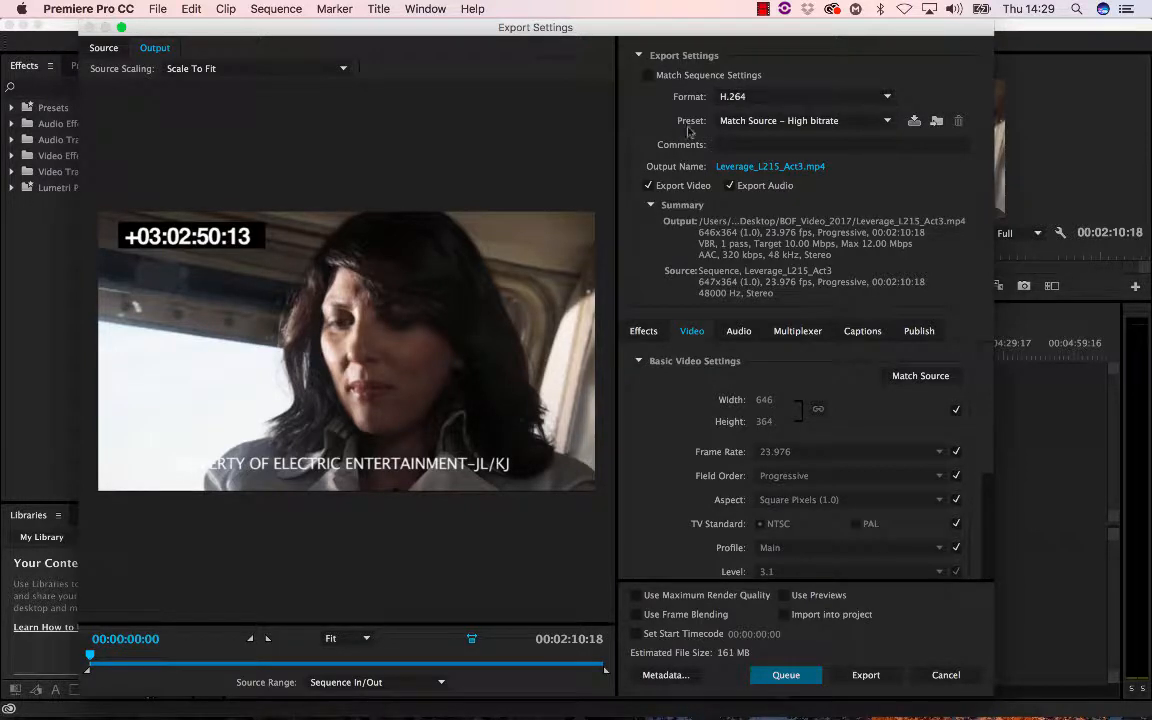
{"action": "left_click", "coordinate": [771, 98]}
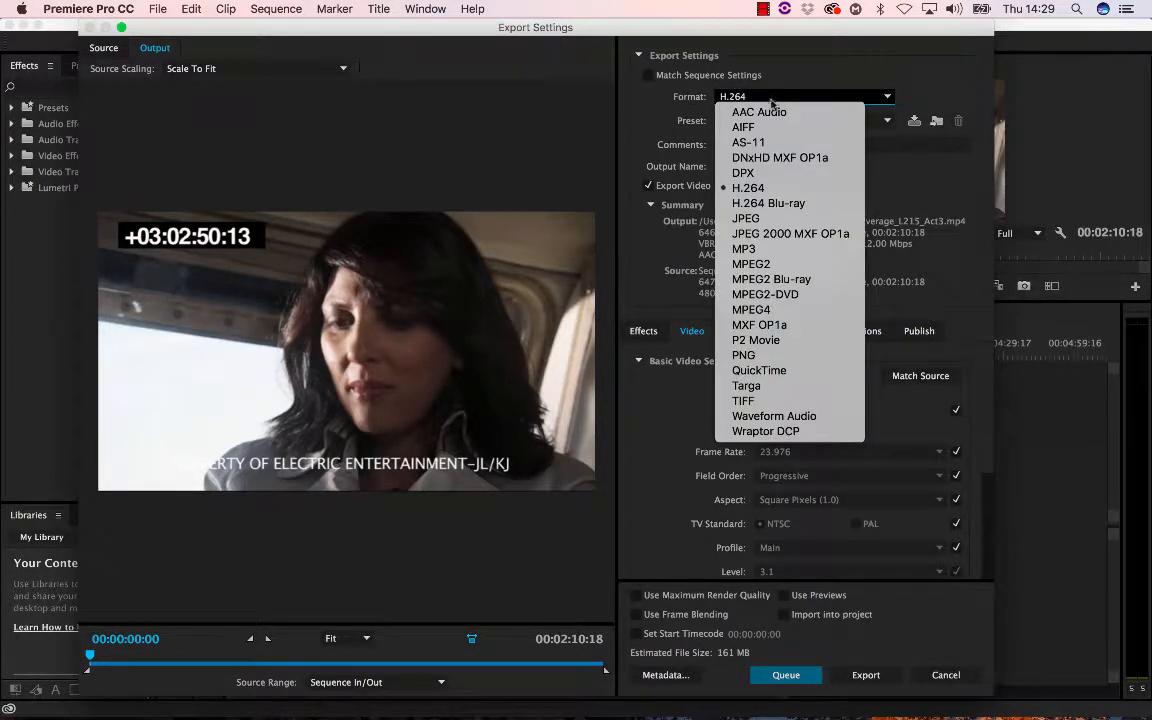
{"action": "left_click", "coordinate": [757, 189]}
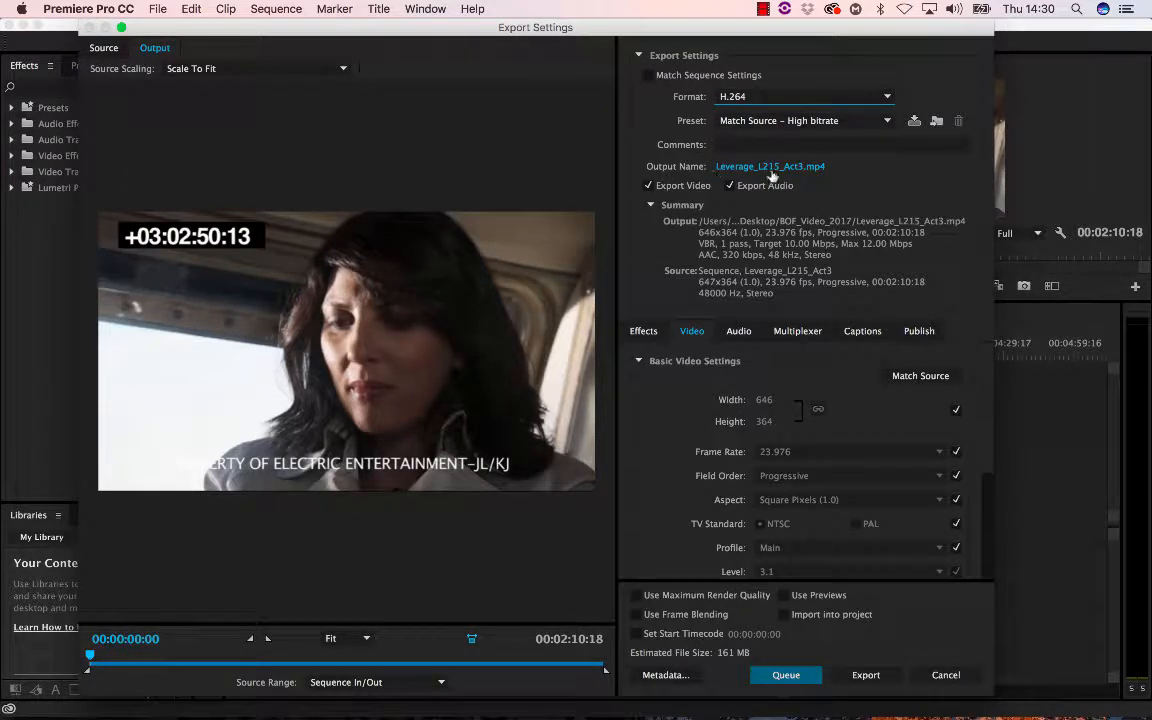
{"action": "left_click", "coordinate": [770, 167]}
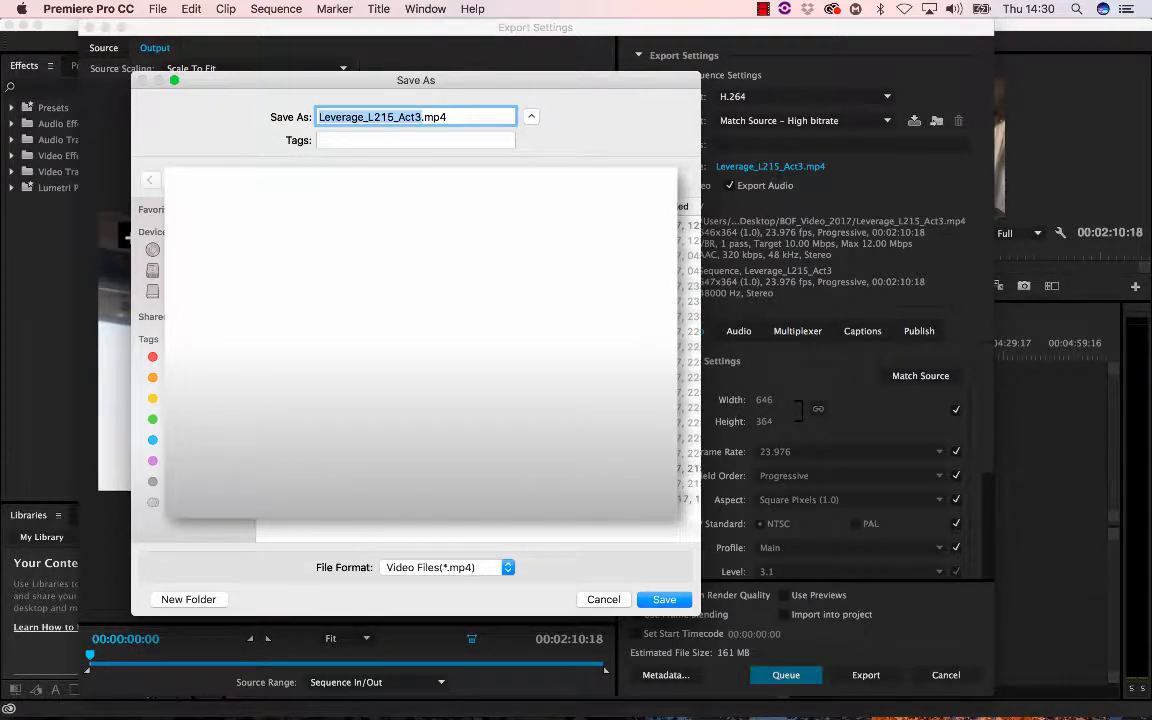
{"action": "type", "text": "nmv"}
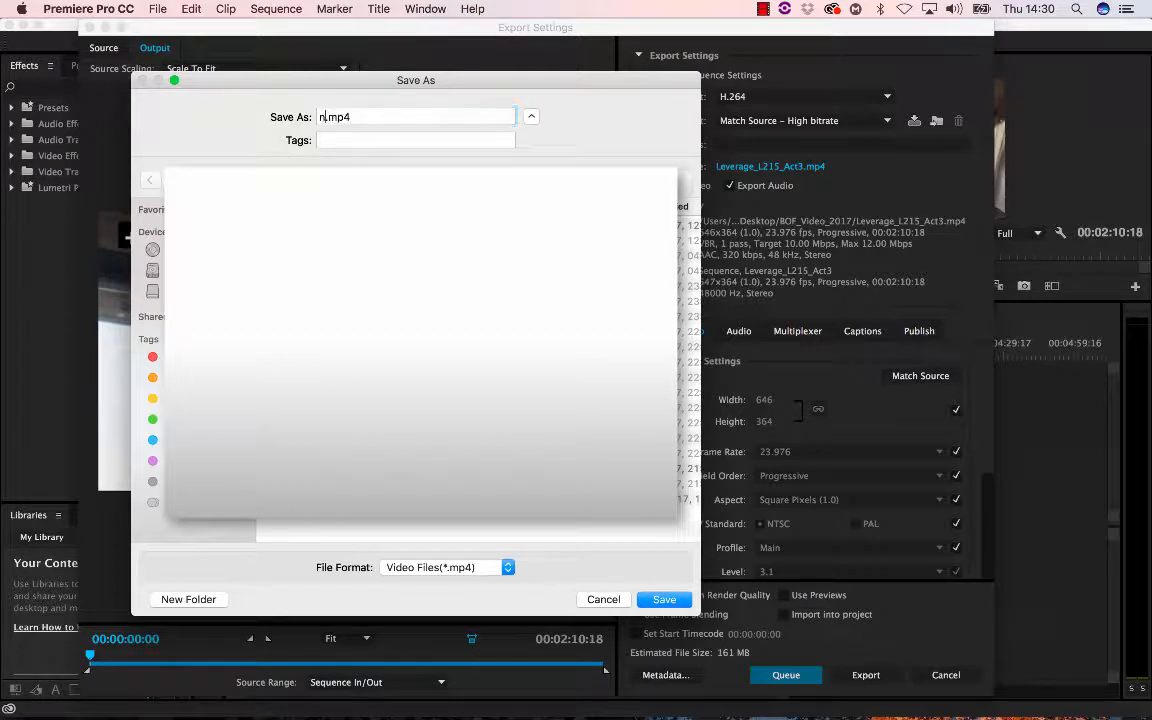
{"action": "type", "text": "ideo"}
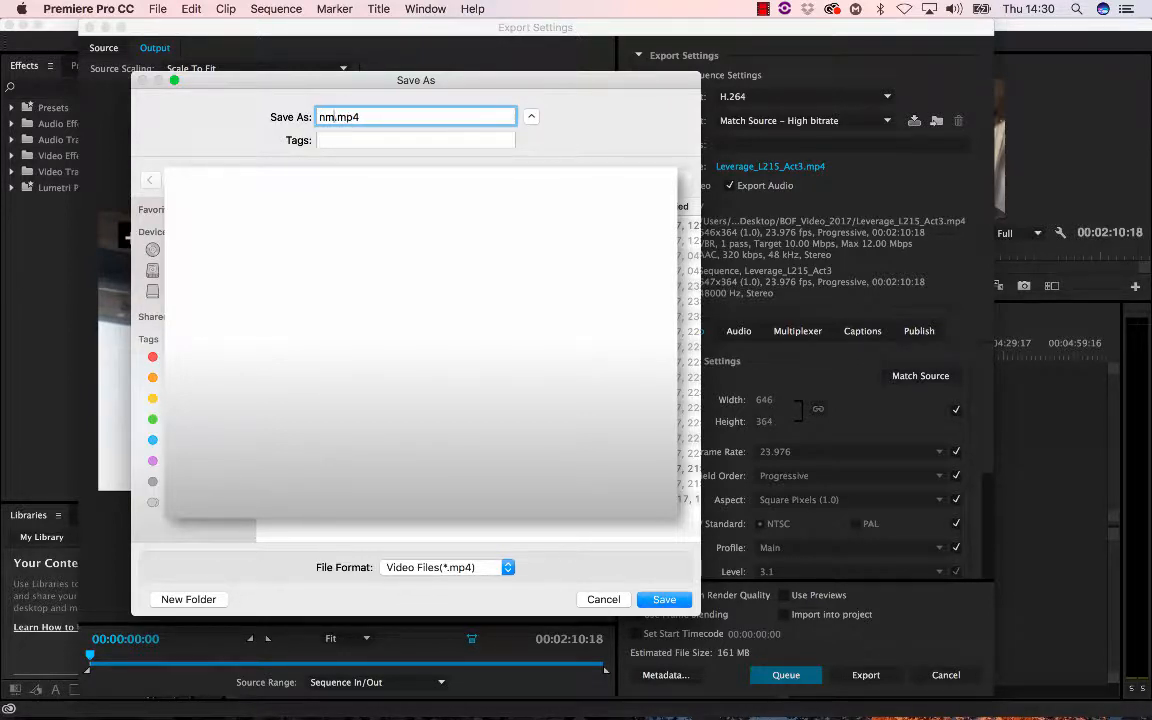
{"action": "key", "text": "Return"}
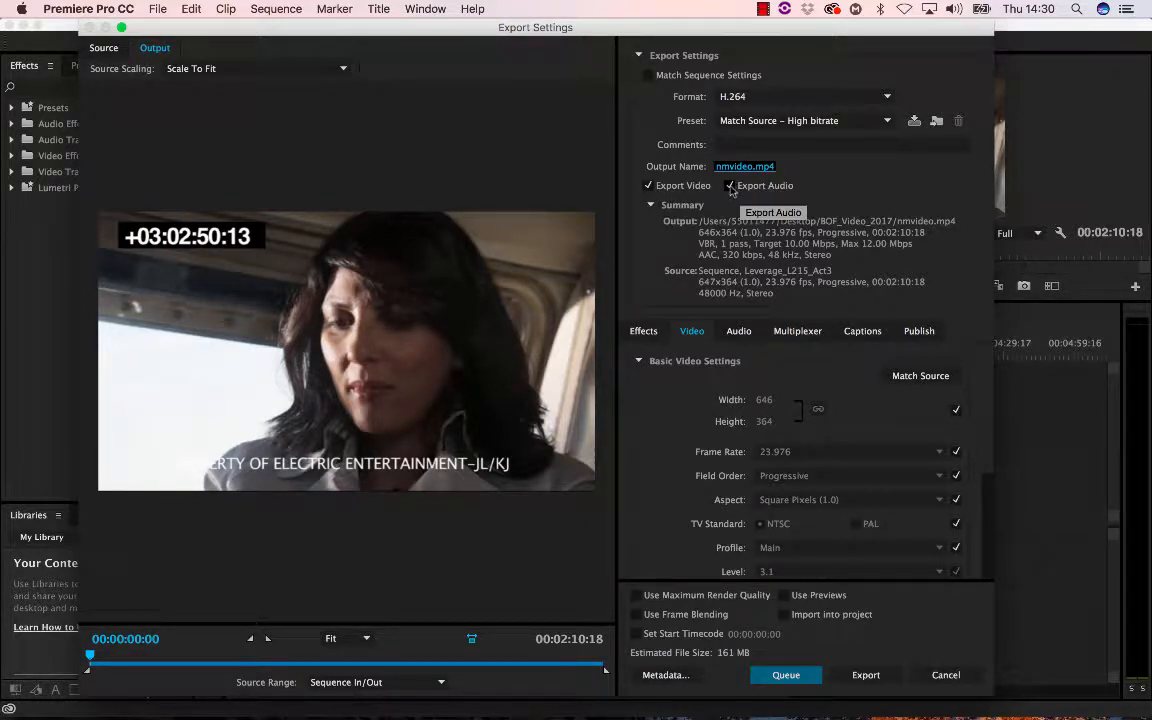
- Inspect the Export Audio option and the audio export settings
{"action": "left_click", "coordinate": [730, 186]}
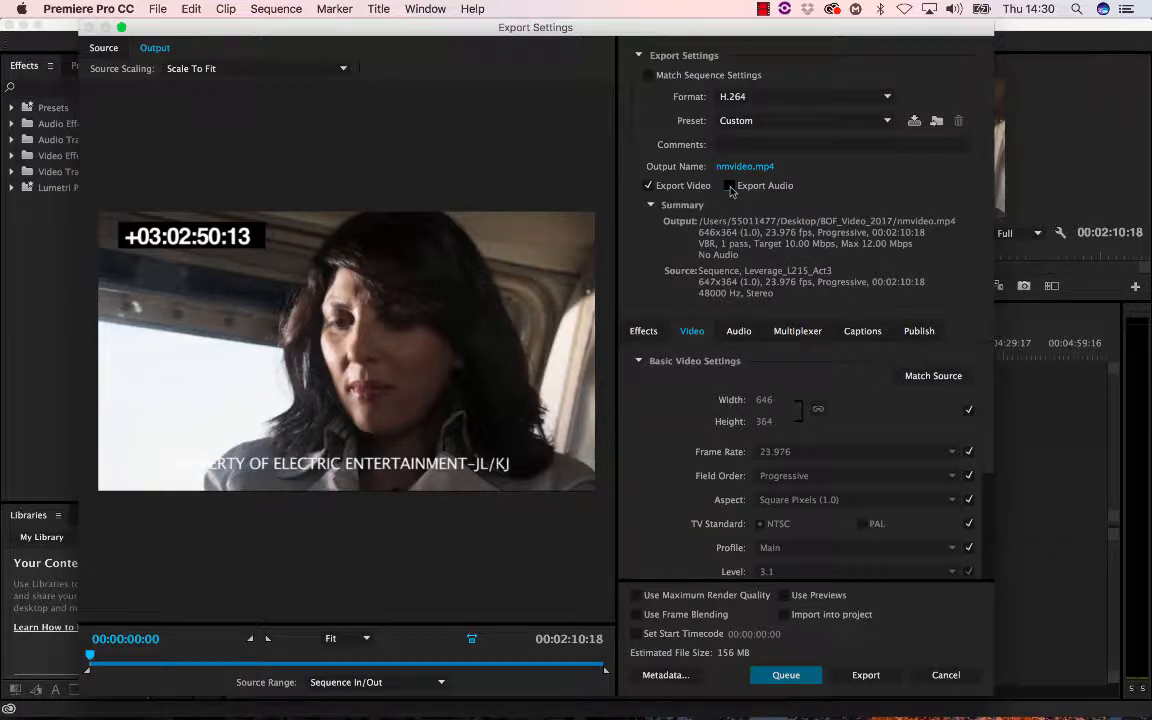
{"action": "left_click", "coordinate": [730, 186]}
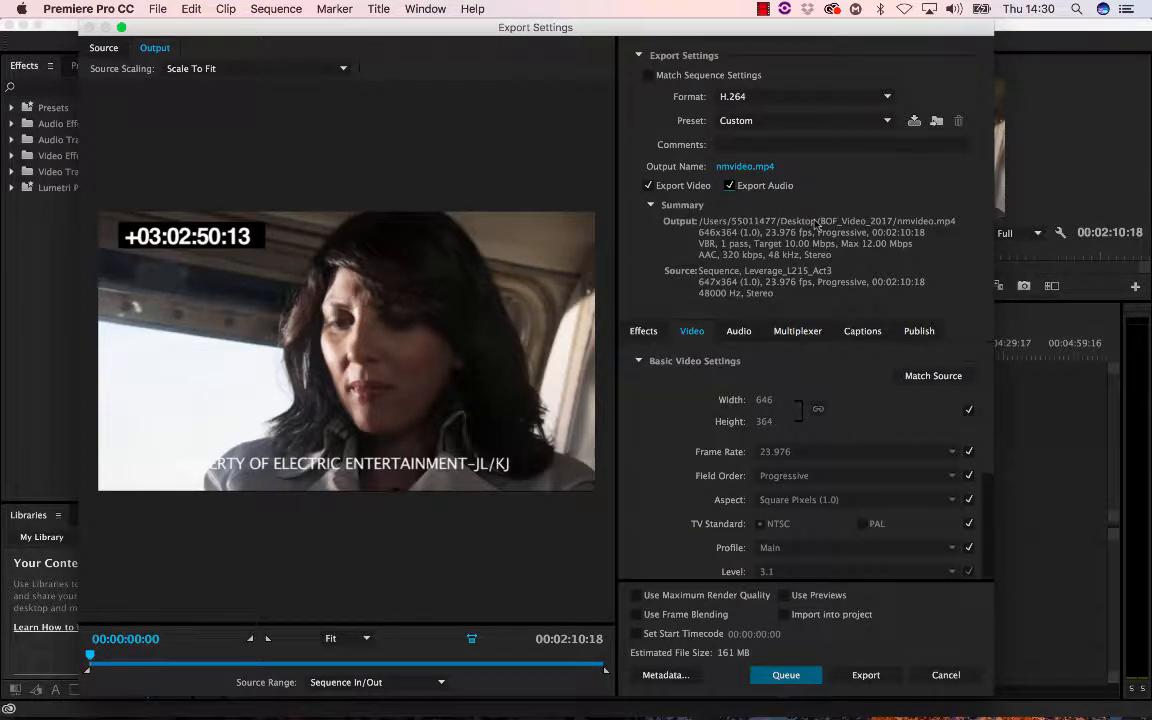
{"action": "left_click", "coordinate": [739, 331]}
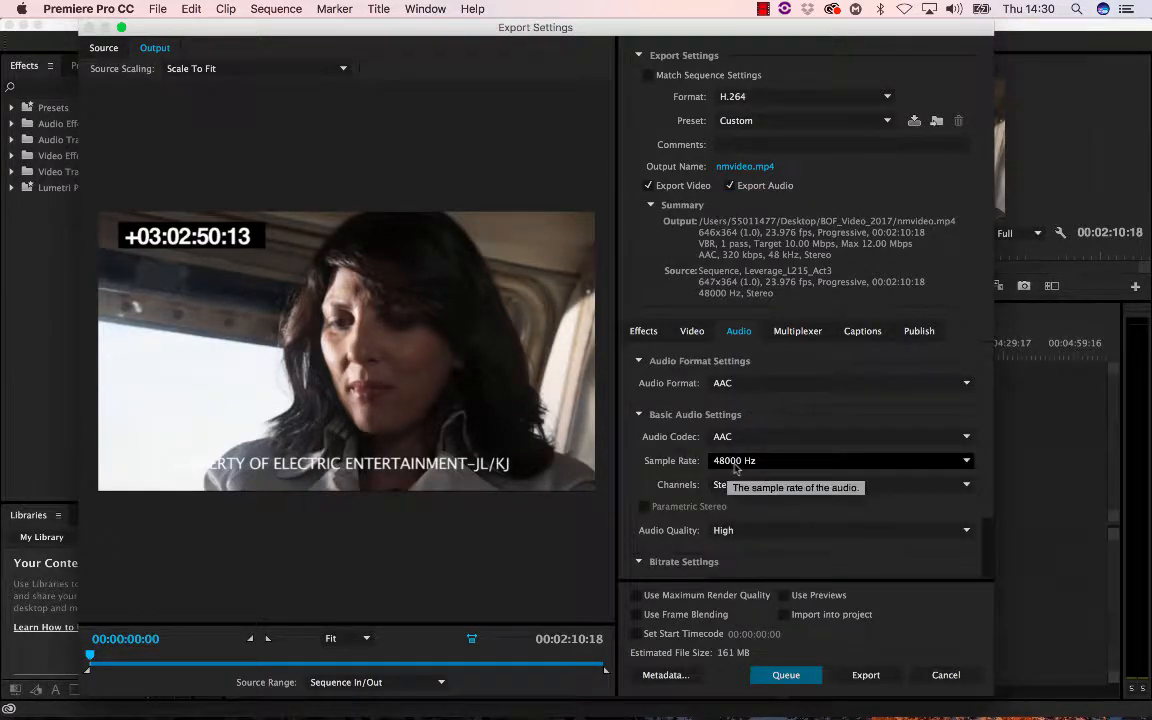
{"action": "left_click", "coordinate": [690, 336]}
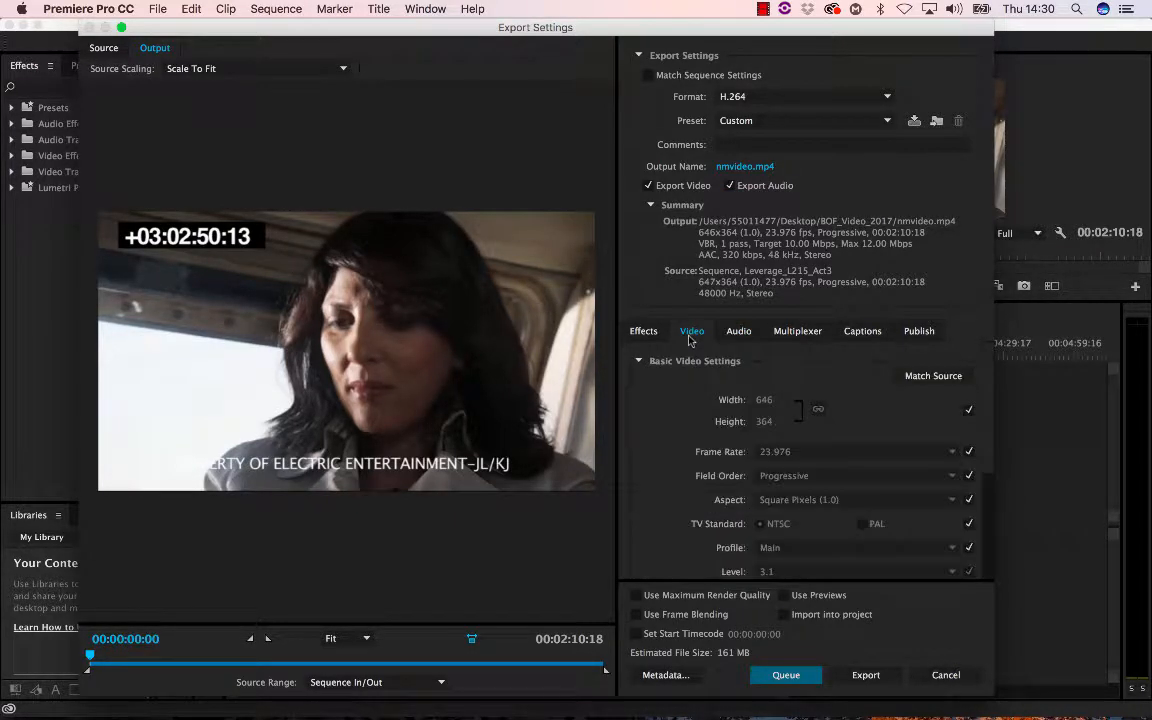
- Review the video and bitrate export settings and start exporting the sequence
{"action": "scroll", "coordinate": [808, 477], "scroll_direction": "down", "scroll_amount": 5}
{"action": "scroll", "coordinate": [808, 477], "scroll_direction": "up", "scroll_amount": 3}
{"action": "scroll", "coordinate": [808, 477], "scroll_direction": "down", "scroll_amount": 3}
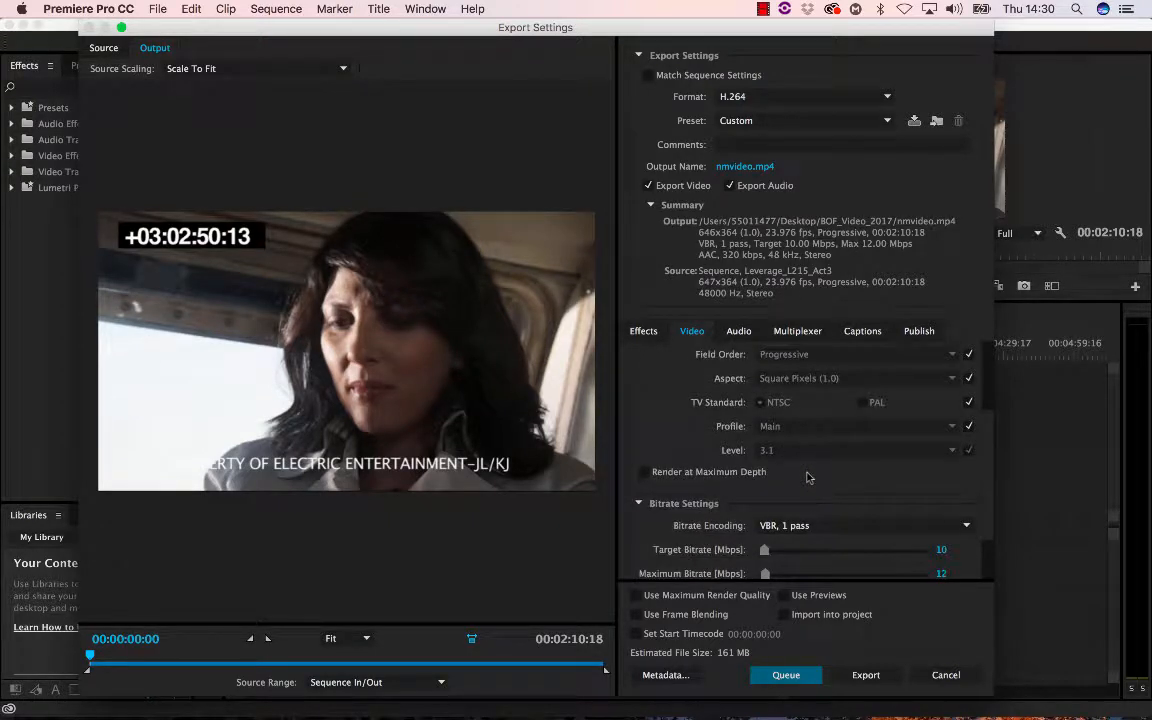
{"action": "scroll", "coordinate": [808, 477], "scroll_direction": "up", "scroll_amount": 5}
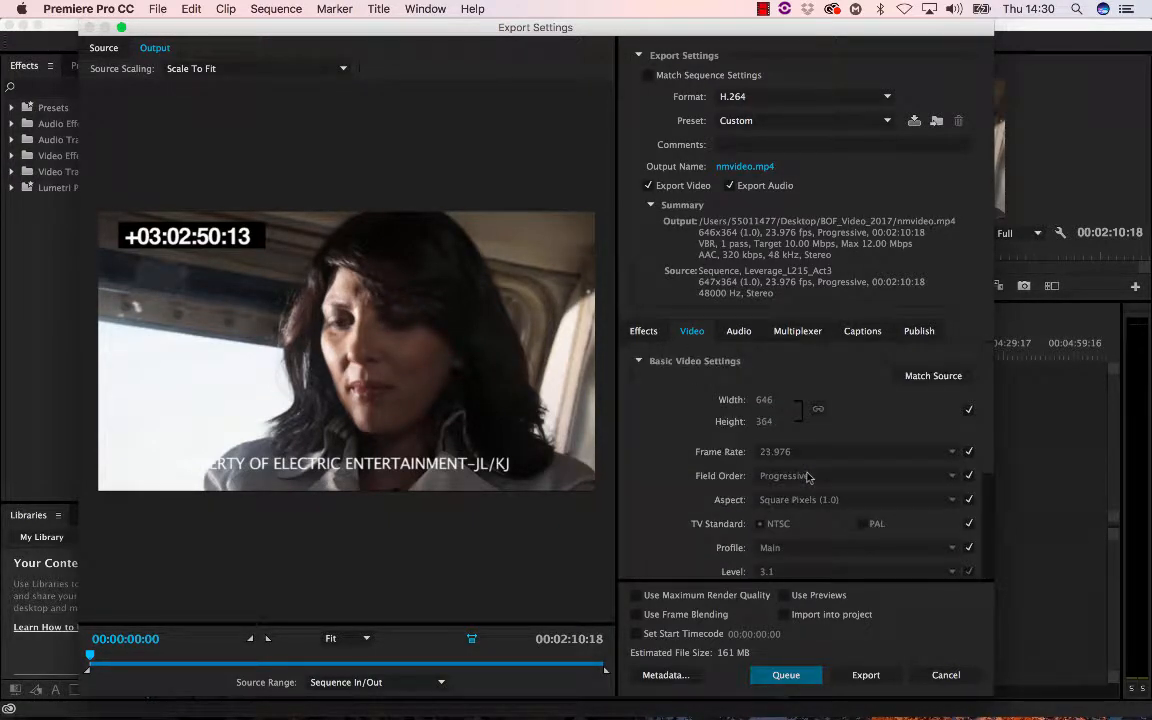
{"action": "scroll", "coordinate": [858, 447], "scroll_direction": "down", "scroll_amount": 5}
{"action": "scroll", "coordinate": [858, 447], "scroll_direction": "up", "scroll_amount": 5}
{"action": "scroll", "coordinate": [858, 447], "scroll_direction": "down", "scroll_amount": 5}
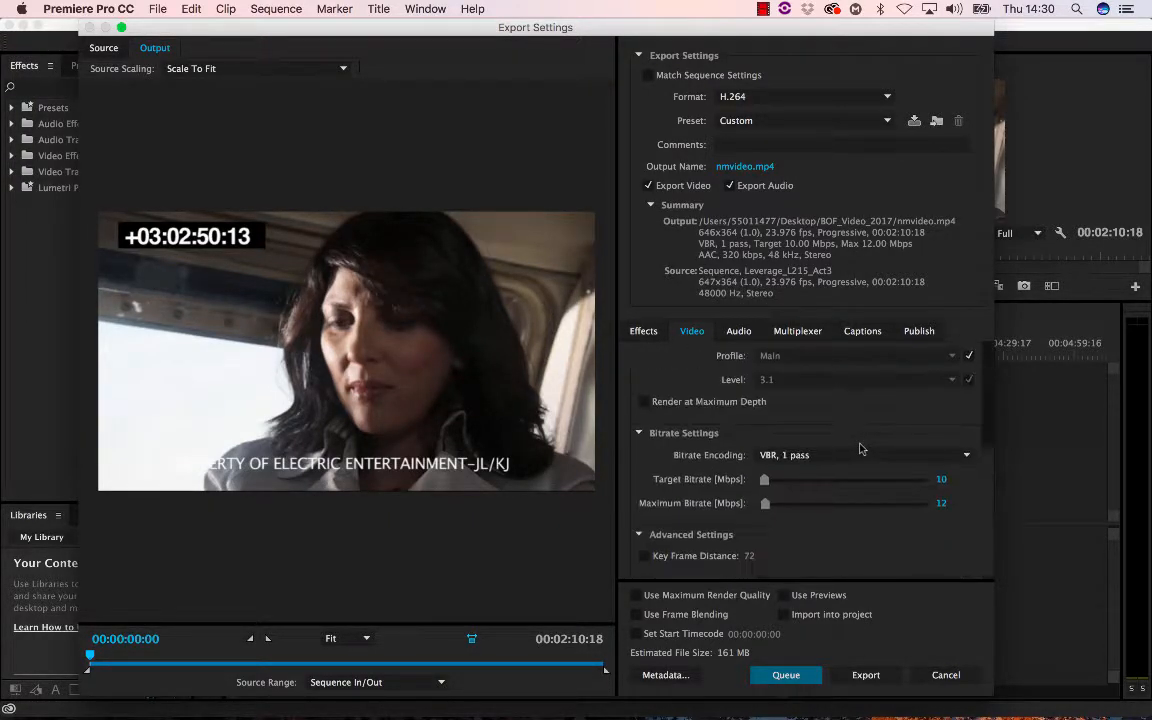
{"action": "scroll", "coordinate": [860, 449], "scroll_direction": "up", "scroll_amount": 5}
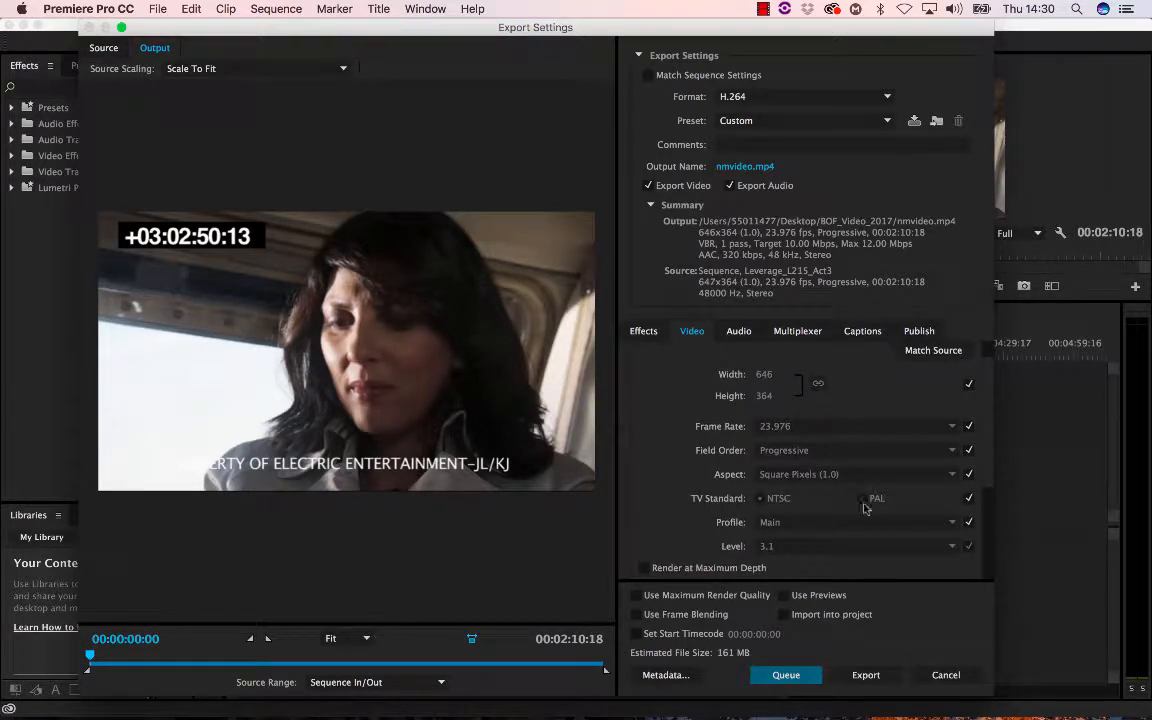
{"action": "scroll", "coordinate": [874, 398], "scroll_direction": "down", "scroll_amount": 5}
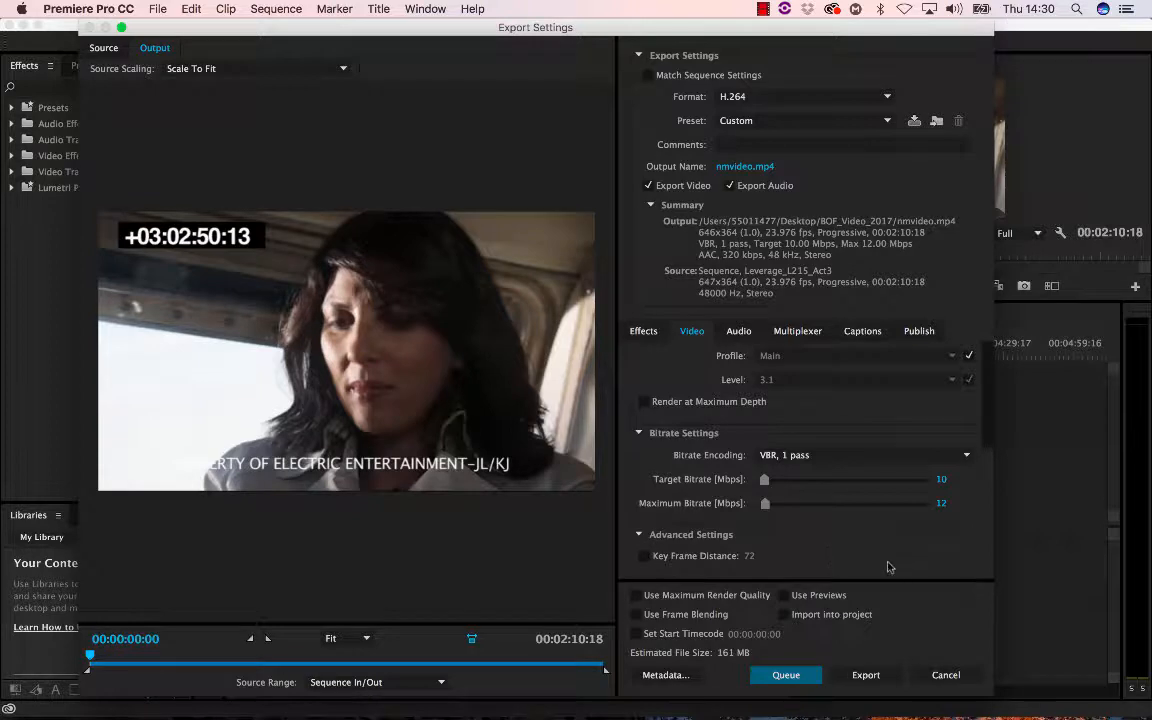
{"action": "left_click", "coordinate": [865, 675]}
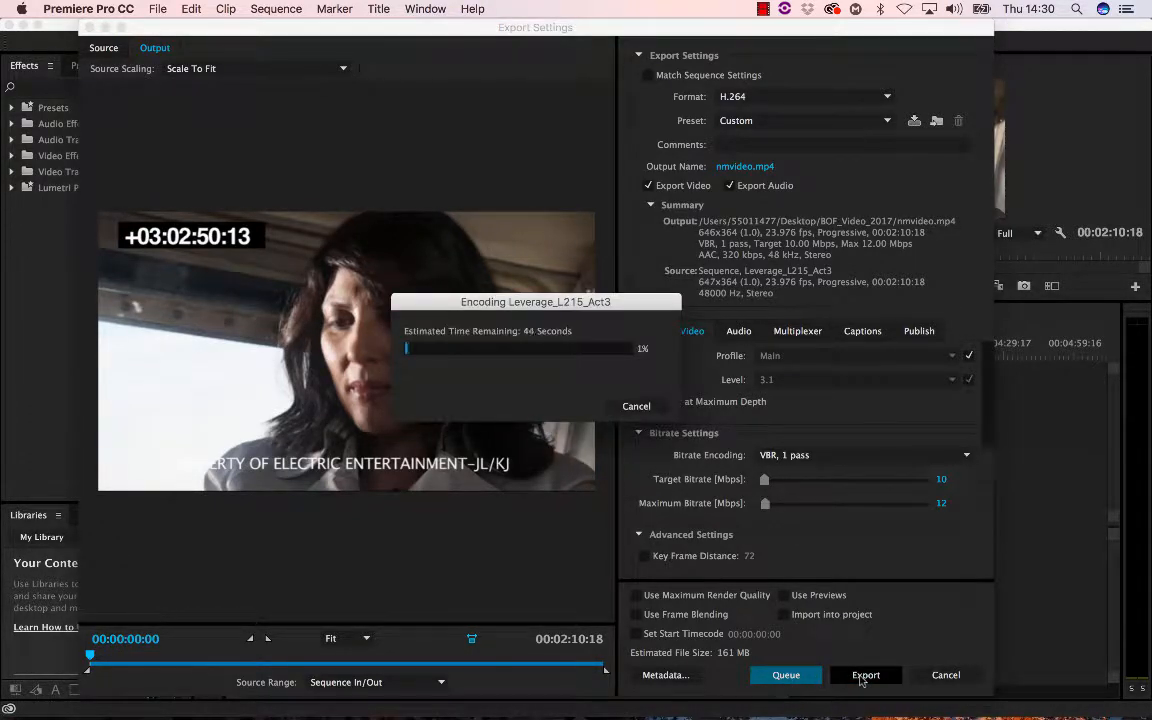